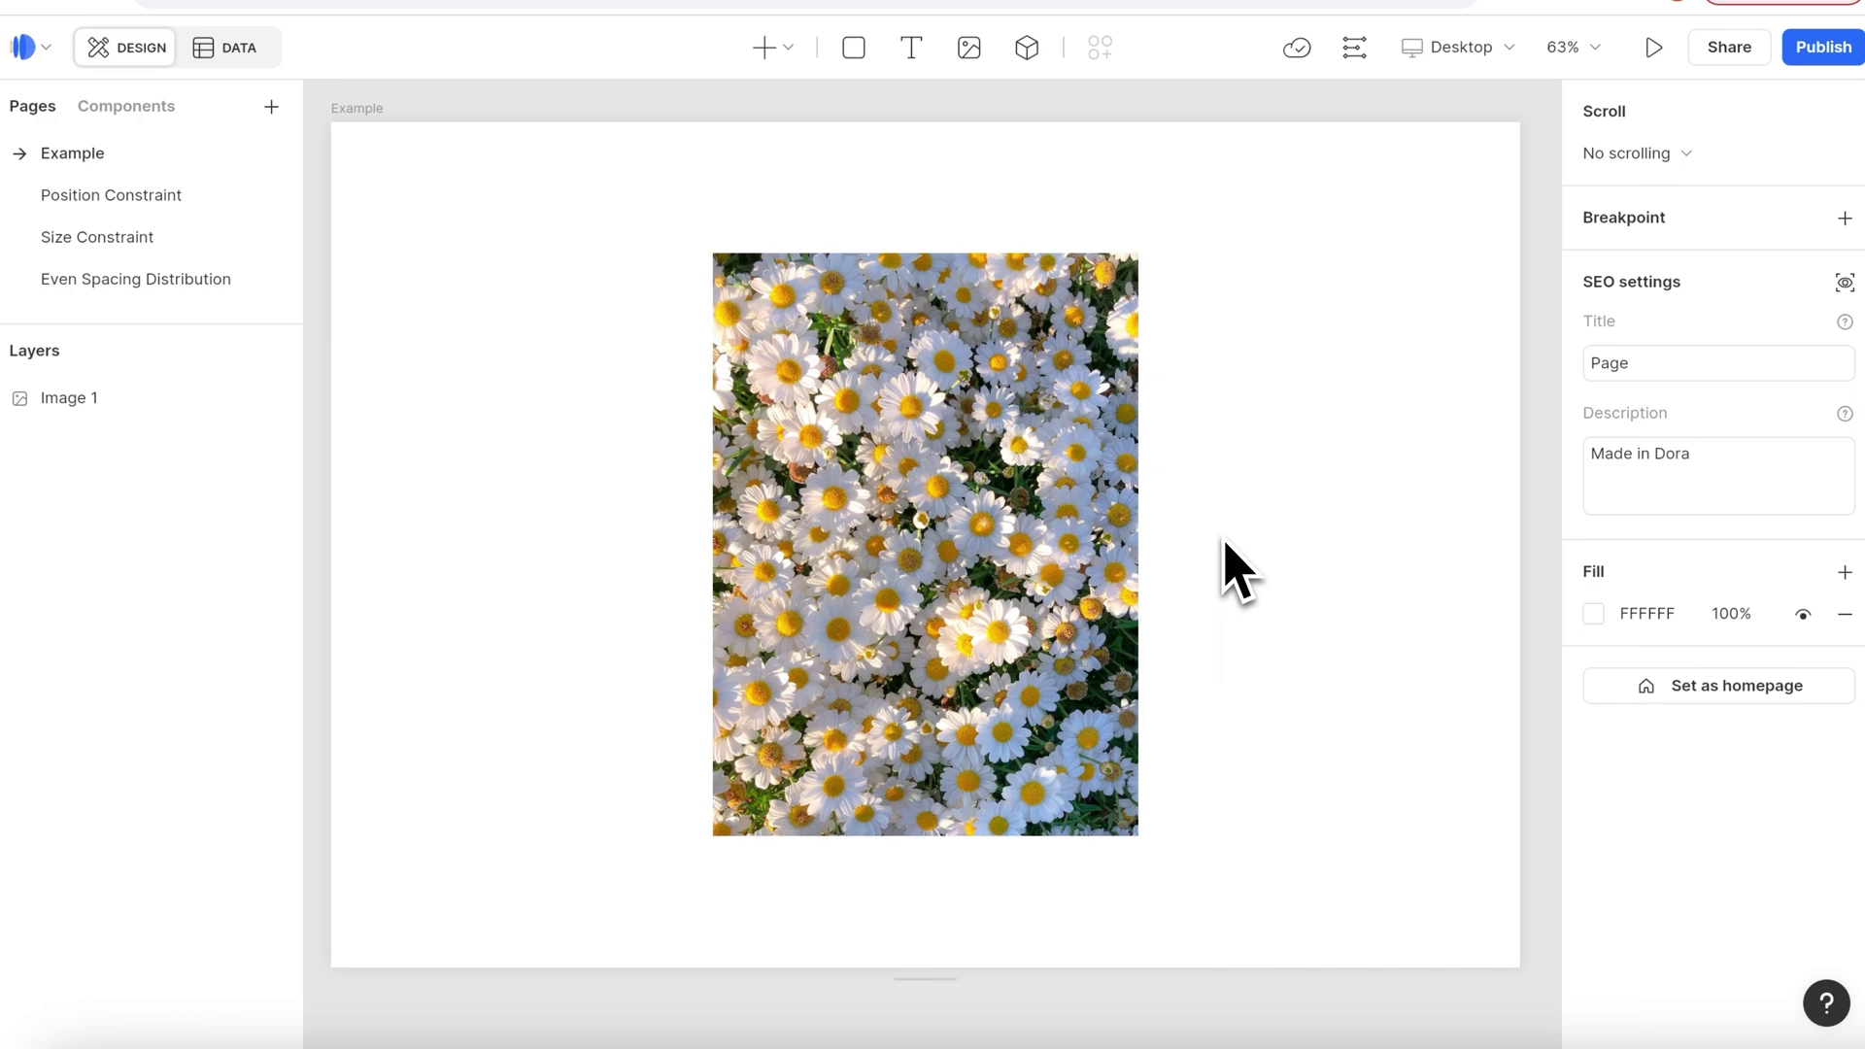
# Select the daisy image, Image 1, to inspect its constraints.
pyautogui.click(1074, 532)
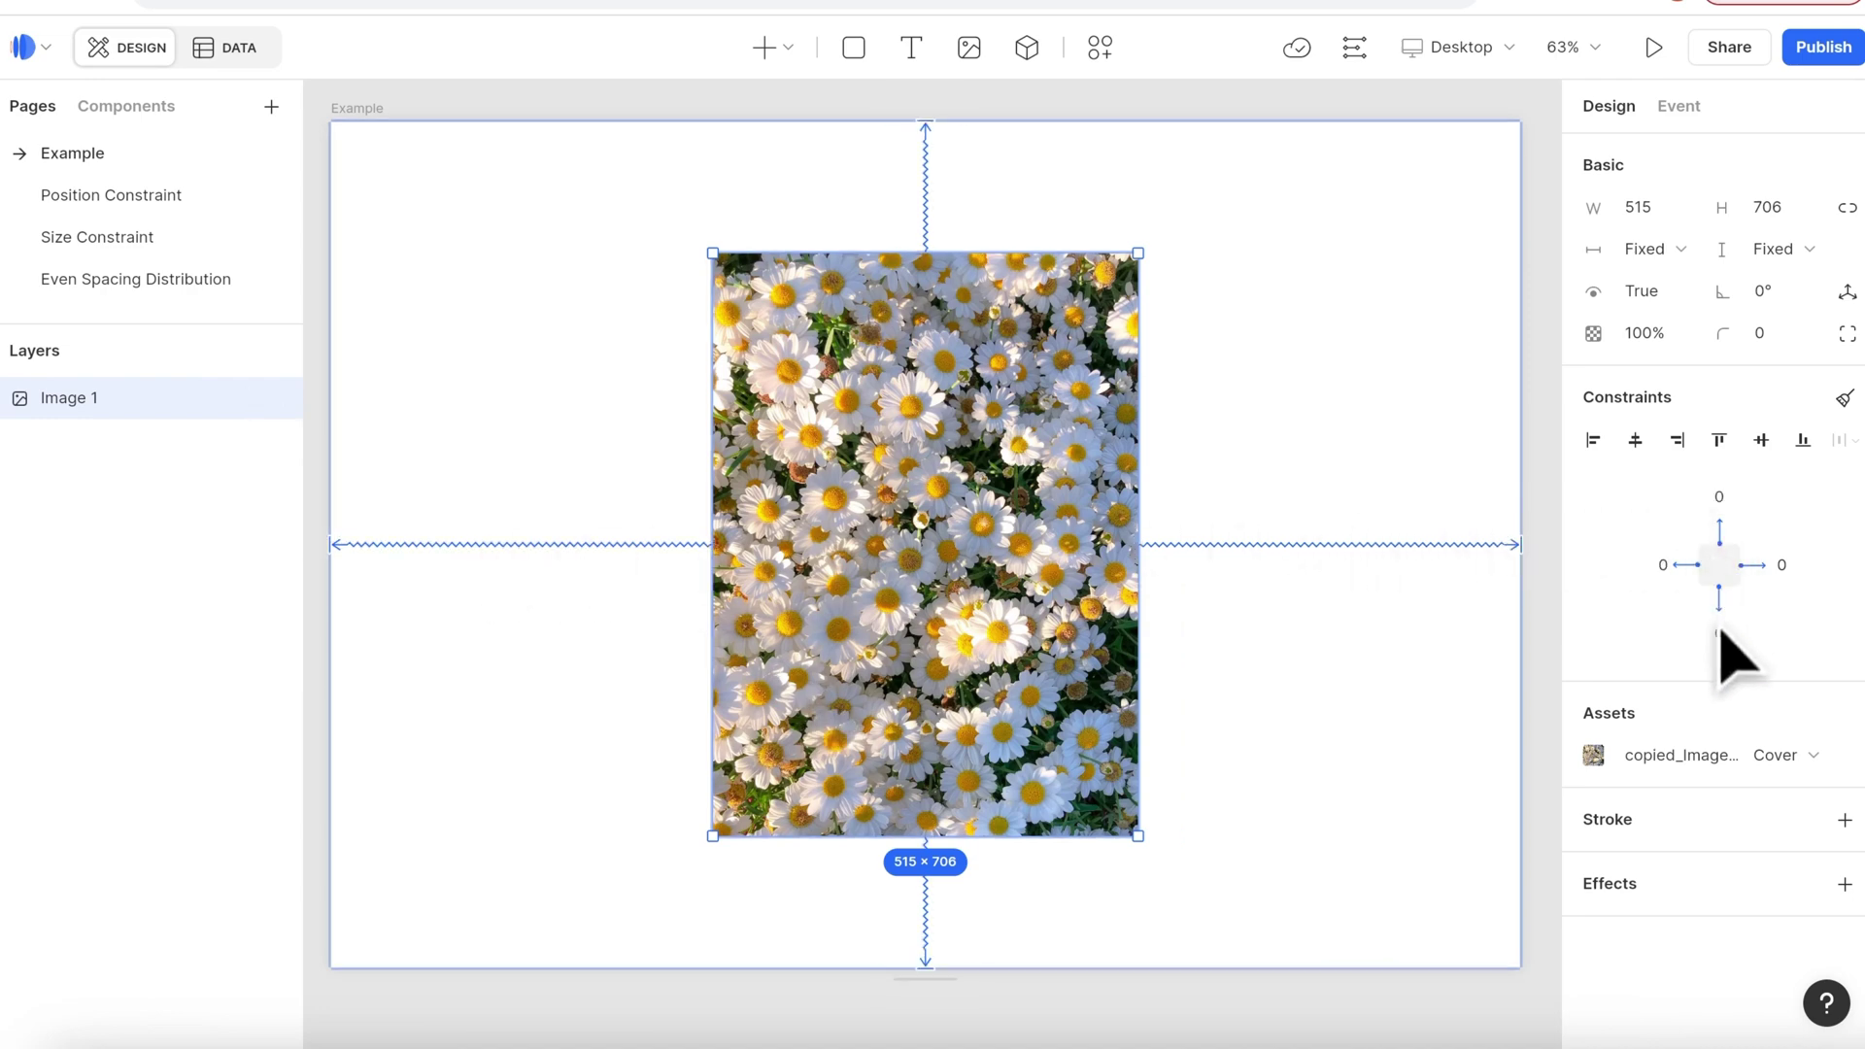
# Preview the Example page live on an iPad Pro 11" device.
pyautogui.click(1653, 46)
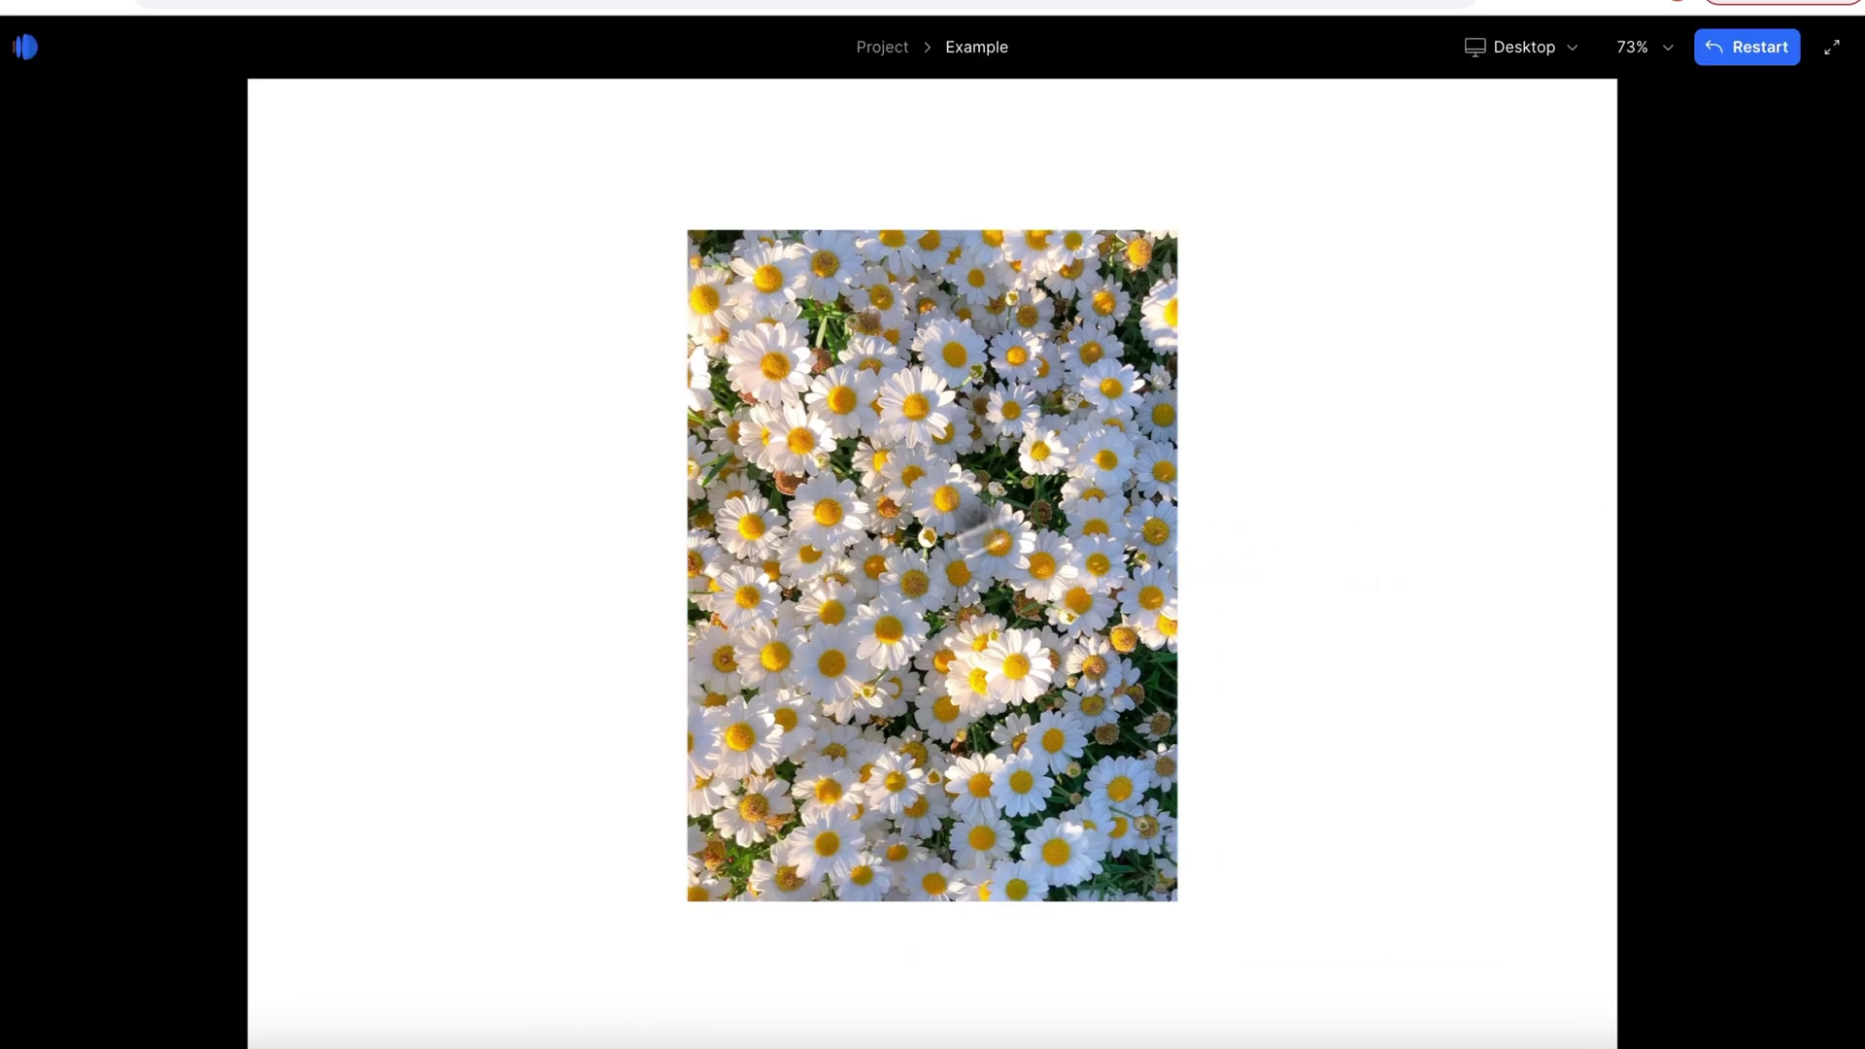
pyautogui.click(1573, 50)
pyautogui.click(1426, 674)
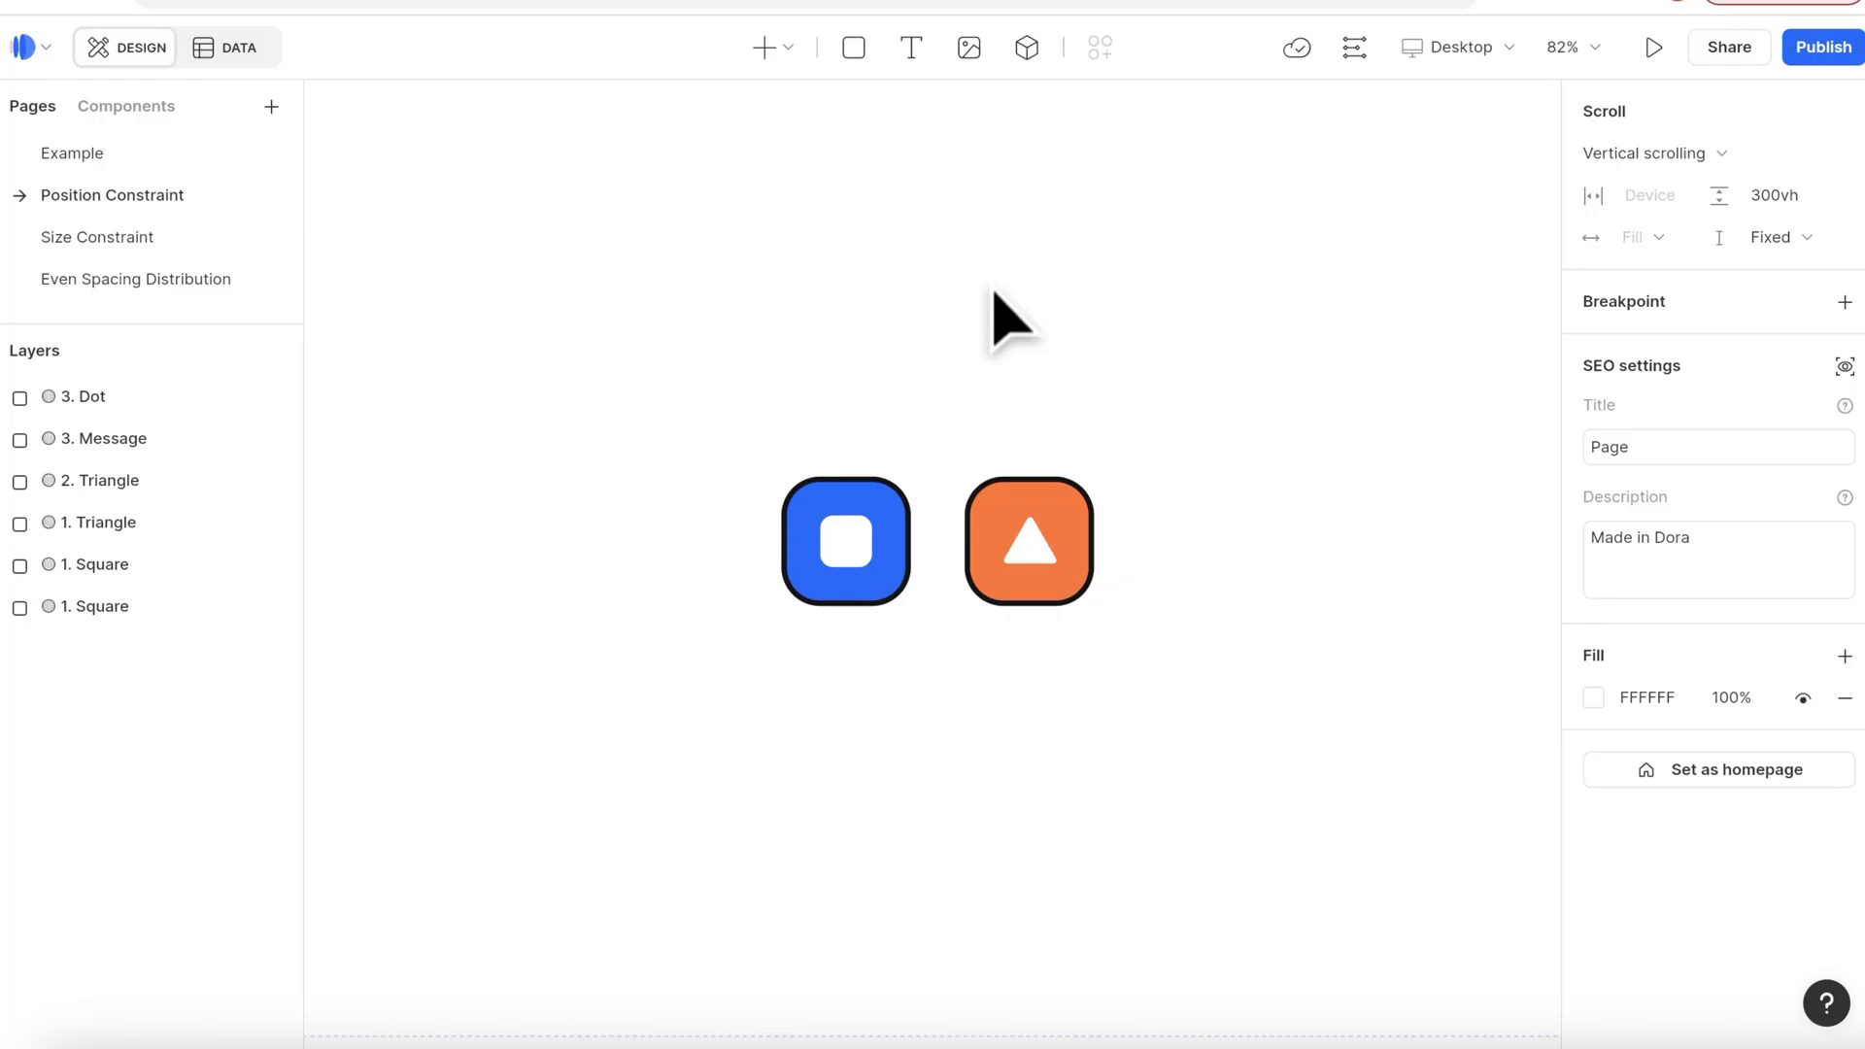
# Constrain the blue square's right side and top to the orange square, moving the orange square to test.
pyautogui.click(906, 490)
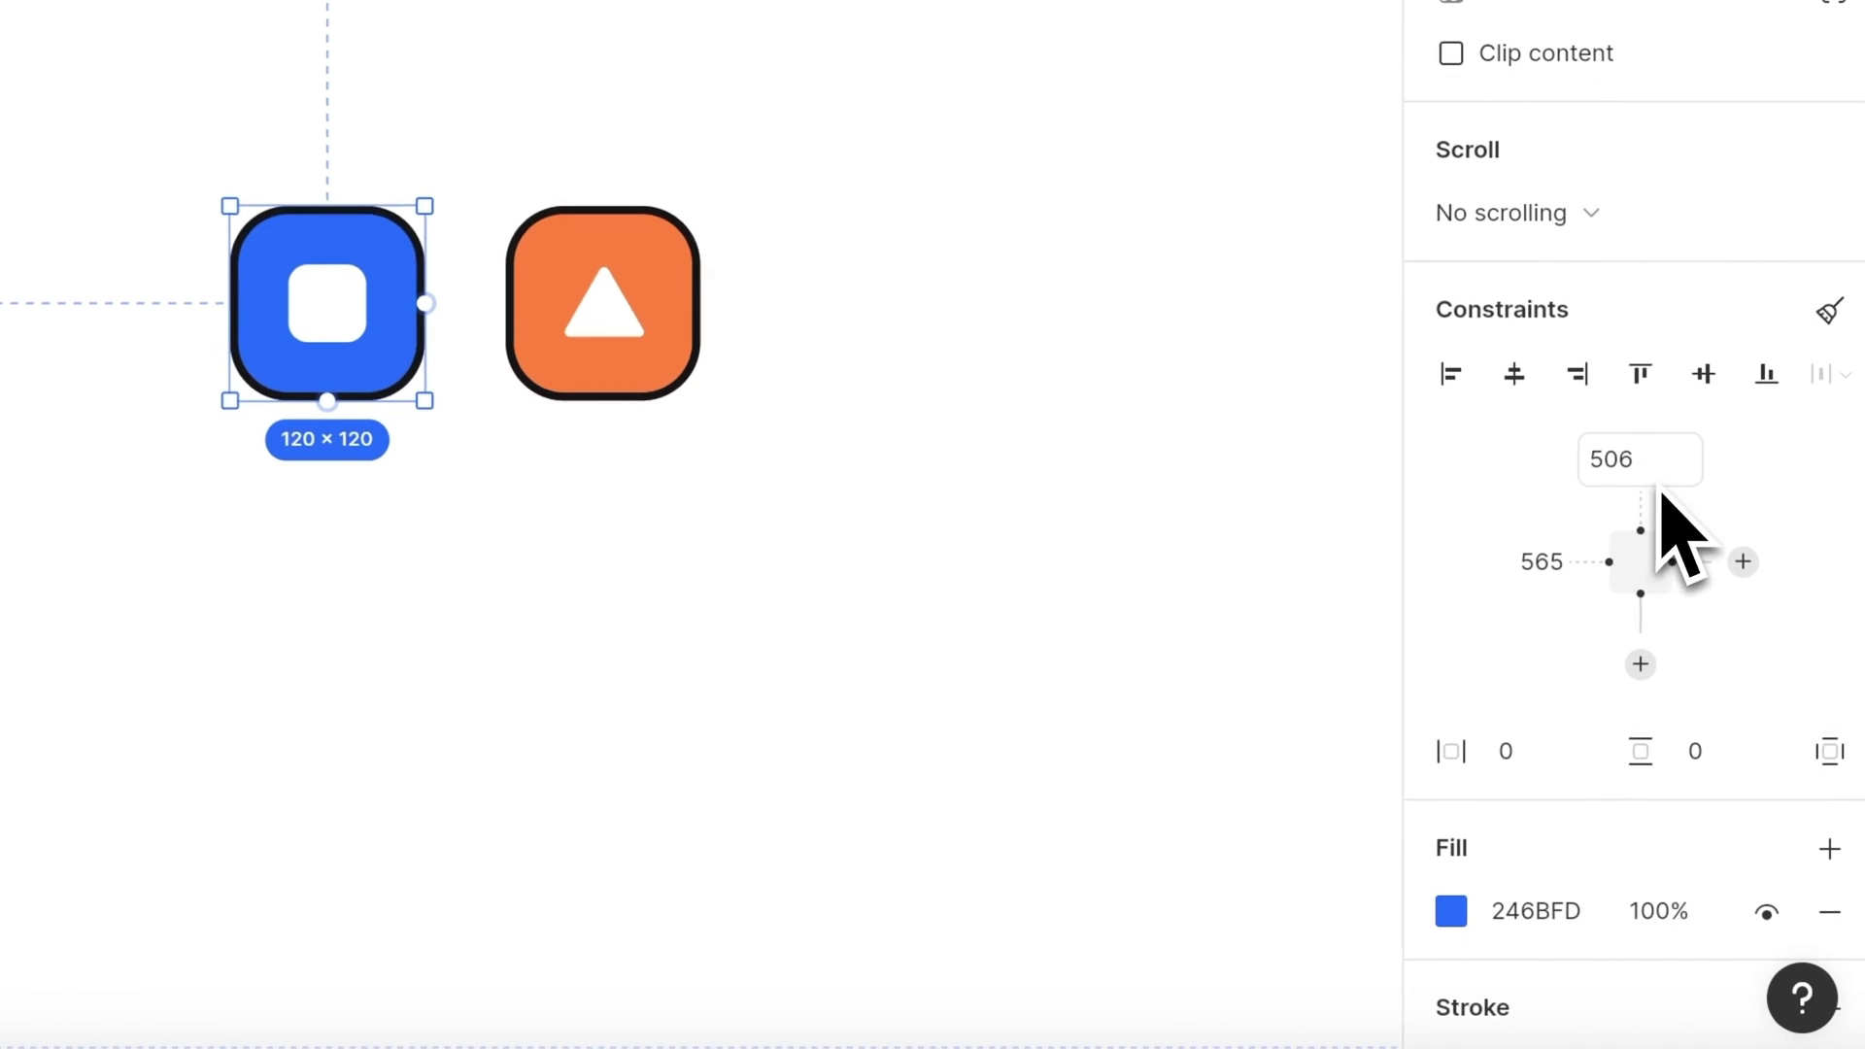
pyautogui.moveTo(425, 303); pyautogui.dragTo(463, 352)
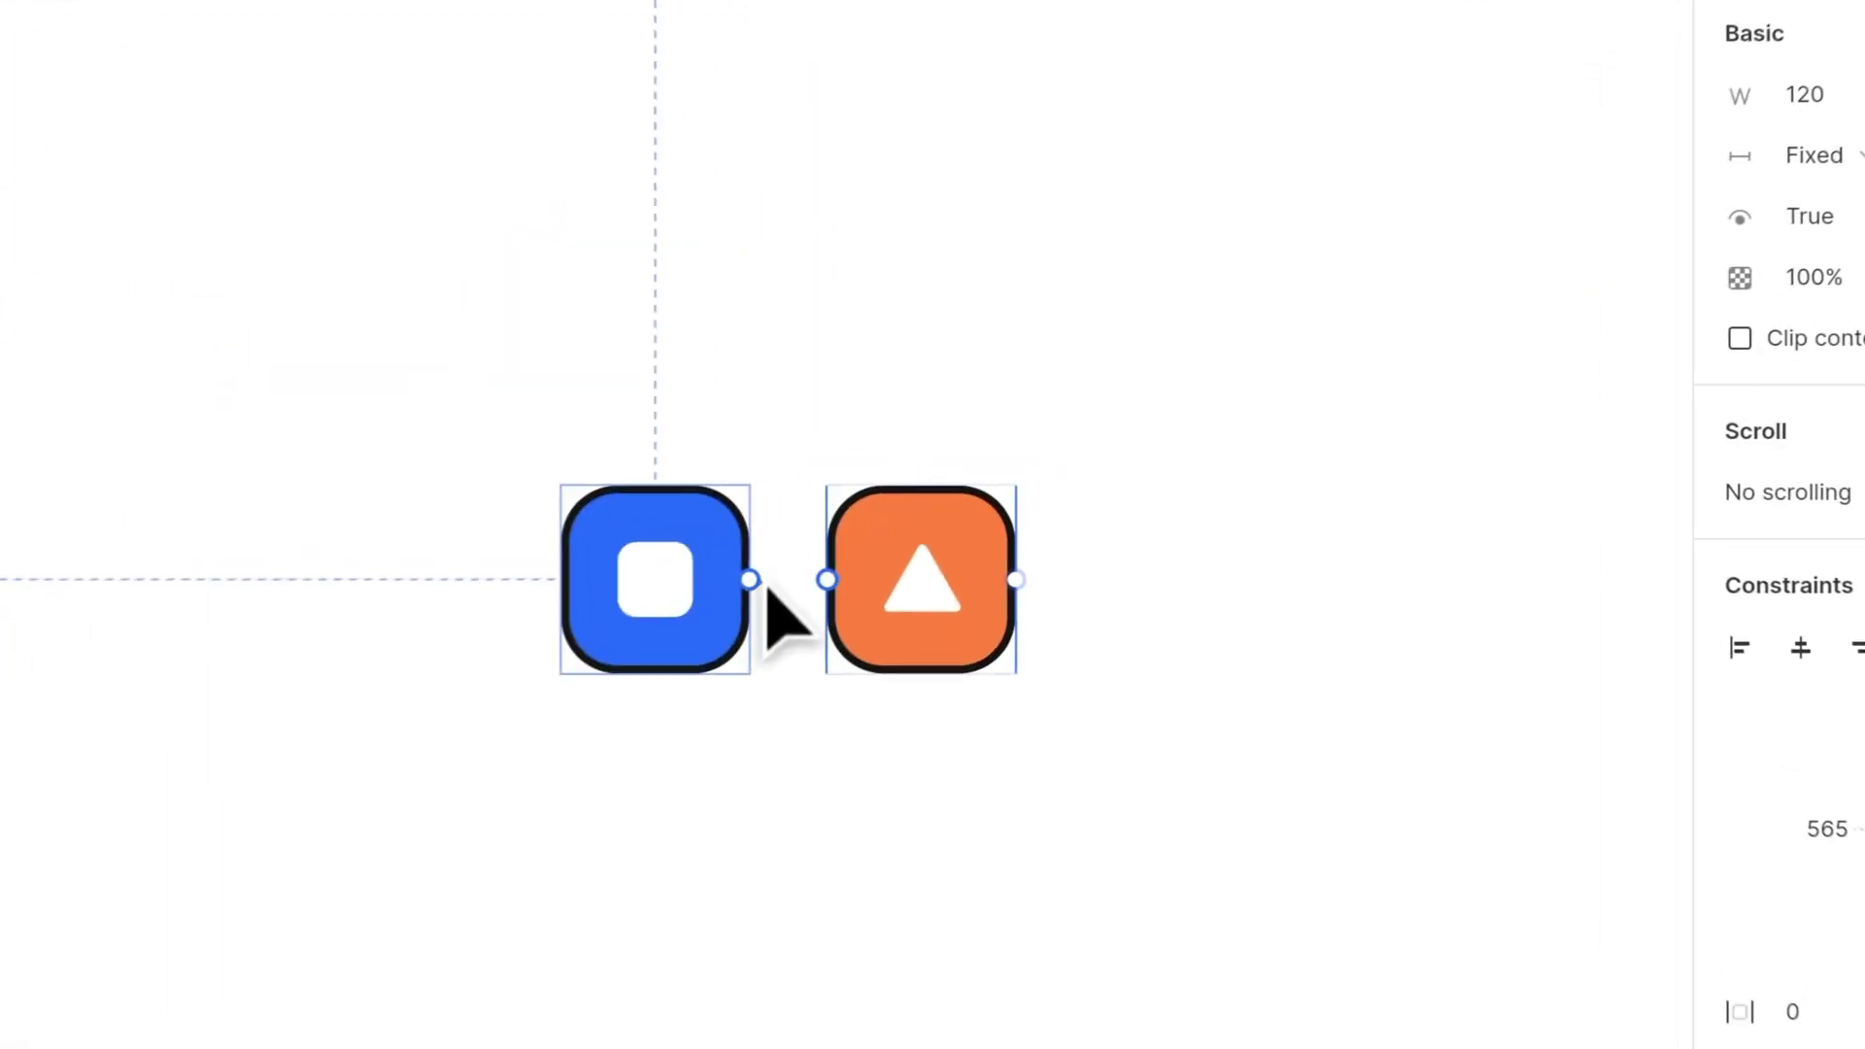
pyautogui.moveTo(770, 624); pyautogui.dragTo(812, 621)
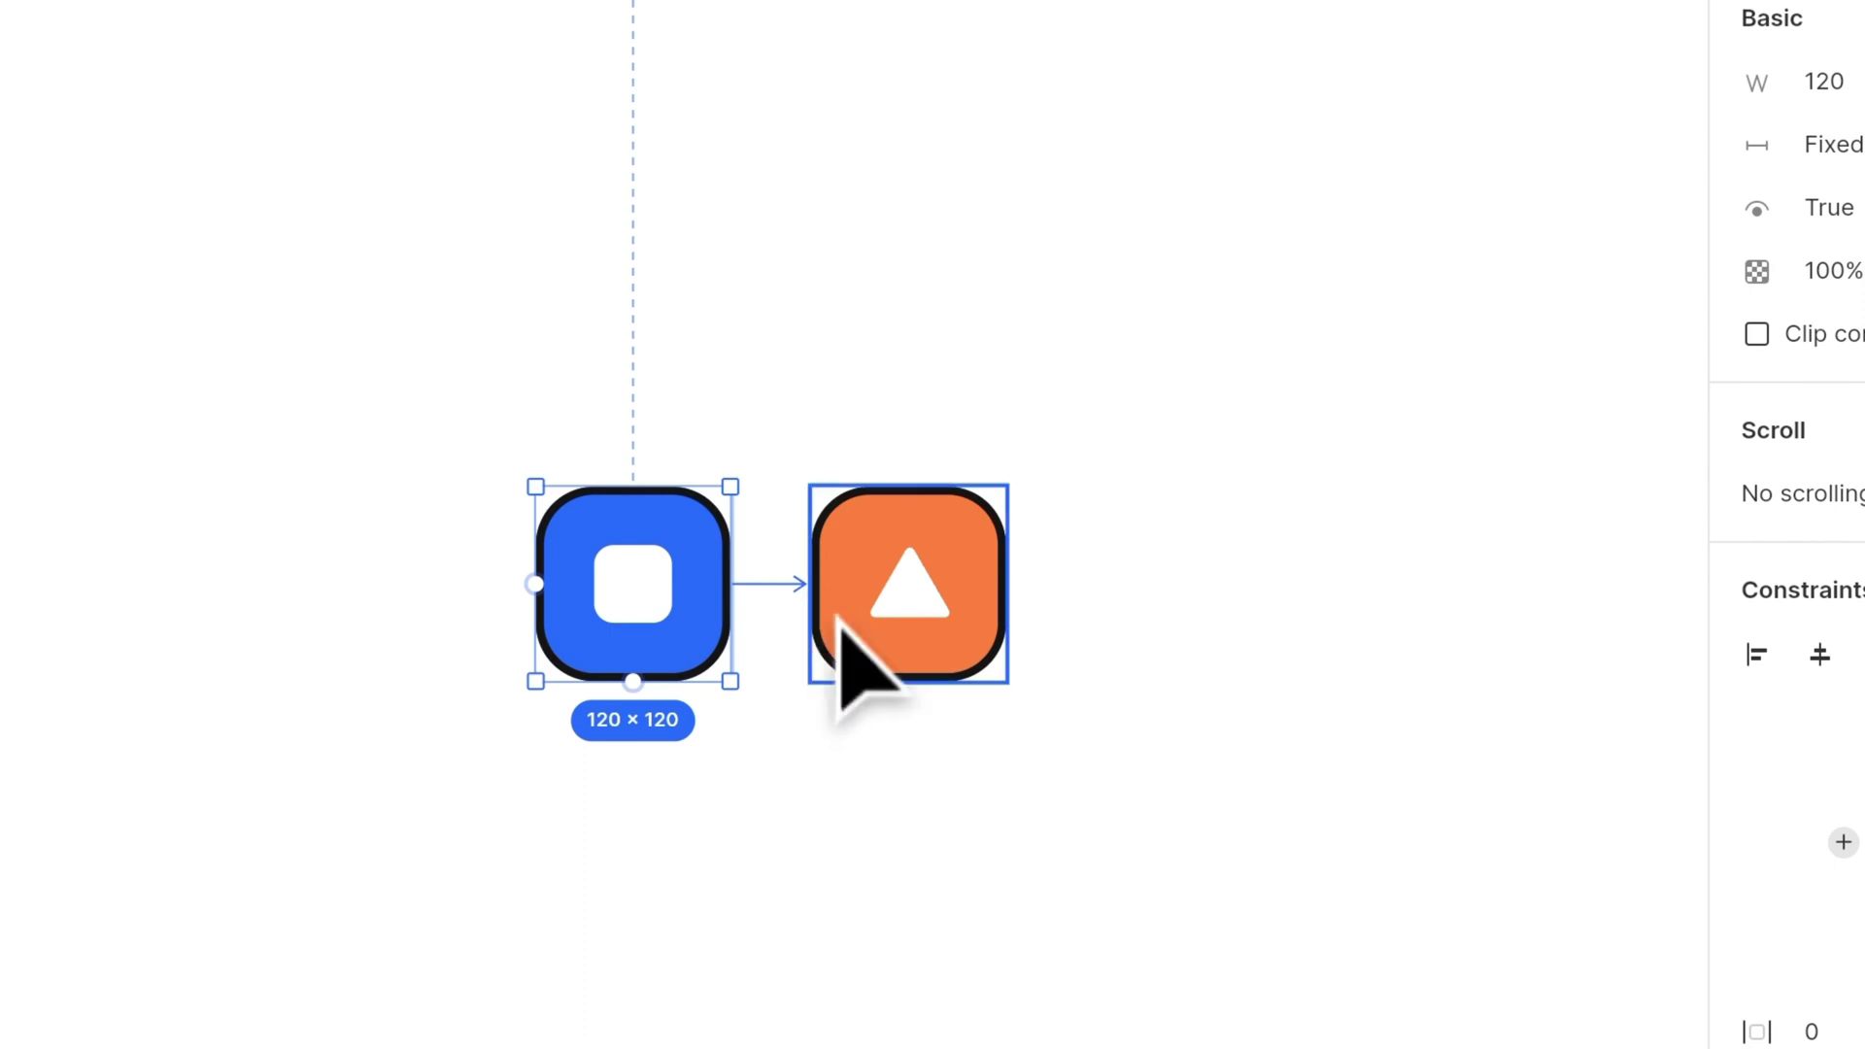
pyautogui.click(840, 628)
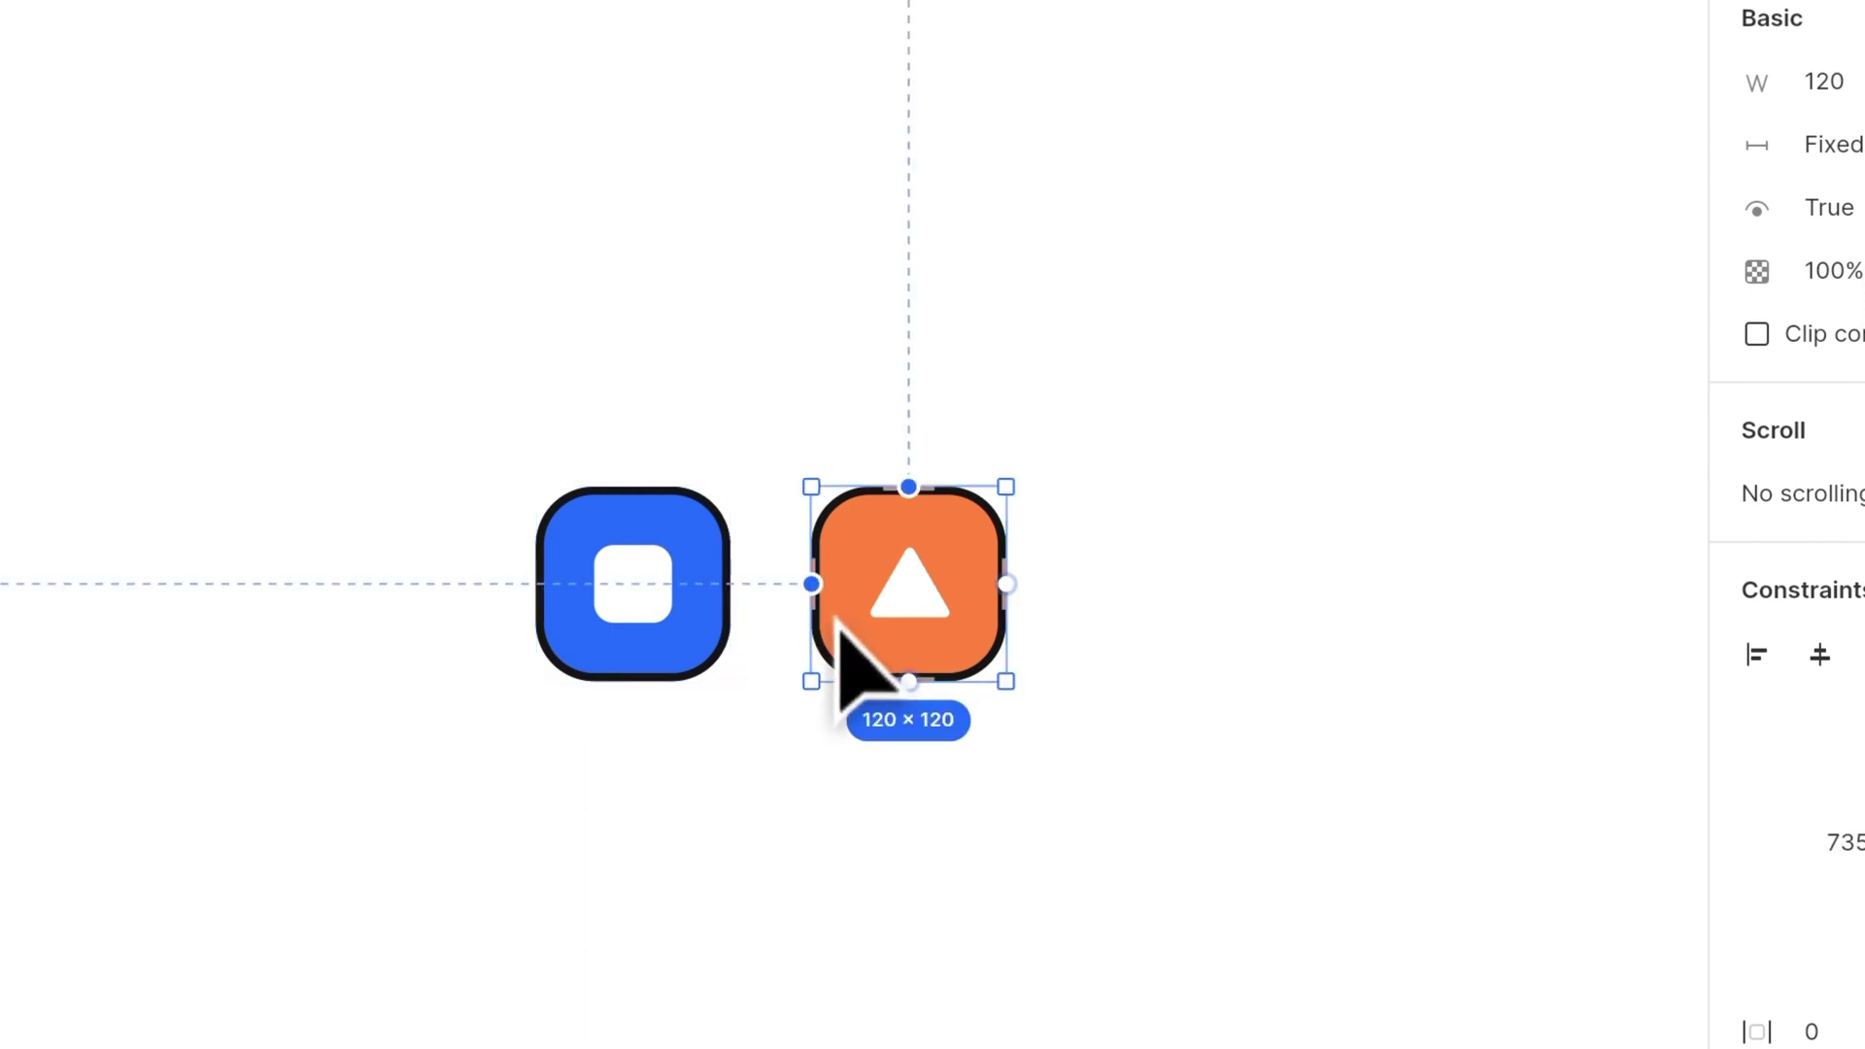
pyautogui.moveTo(854, 633); pyautogui.dragTo(887, 516)
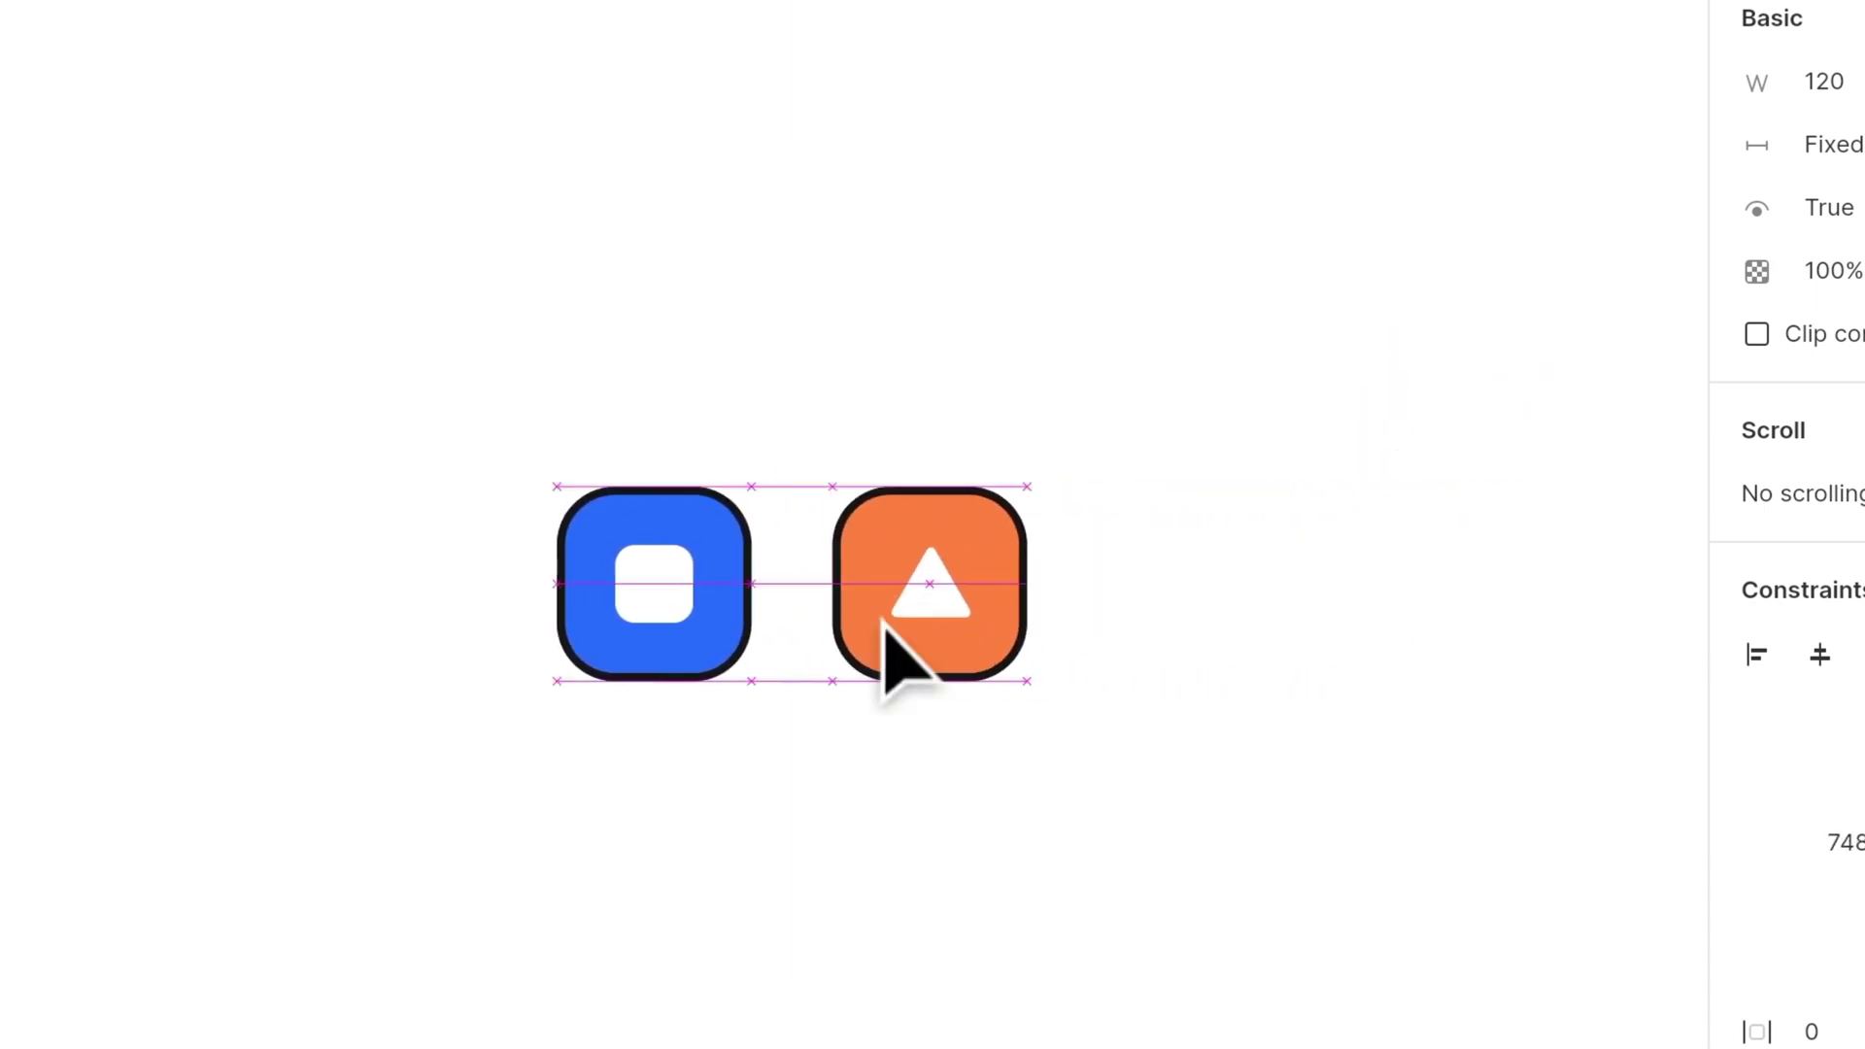
pyautogui.click(686, 536)
pyautogui.moveTo(654, 487); pyautogui.dragTo(1320, 457)
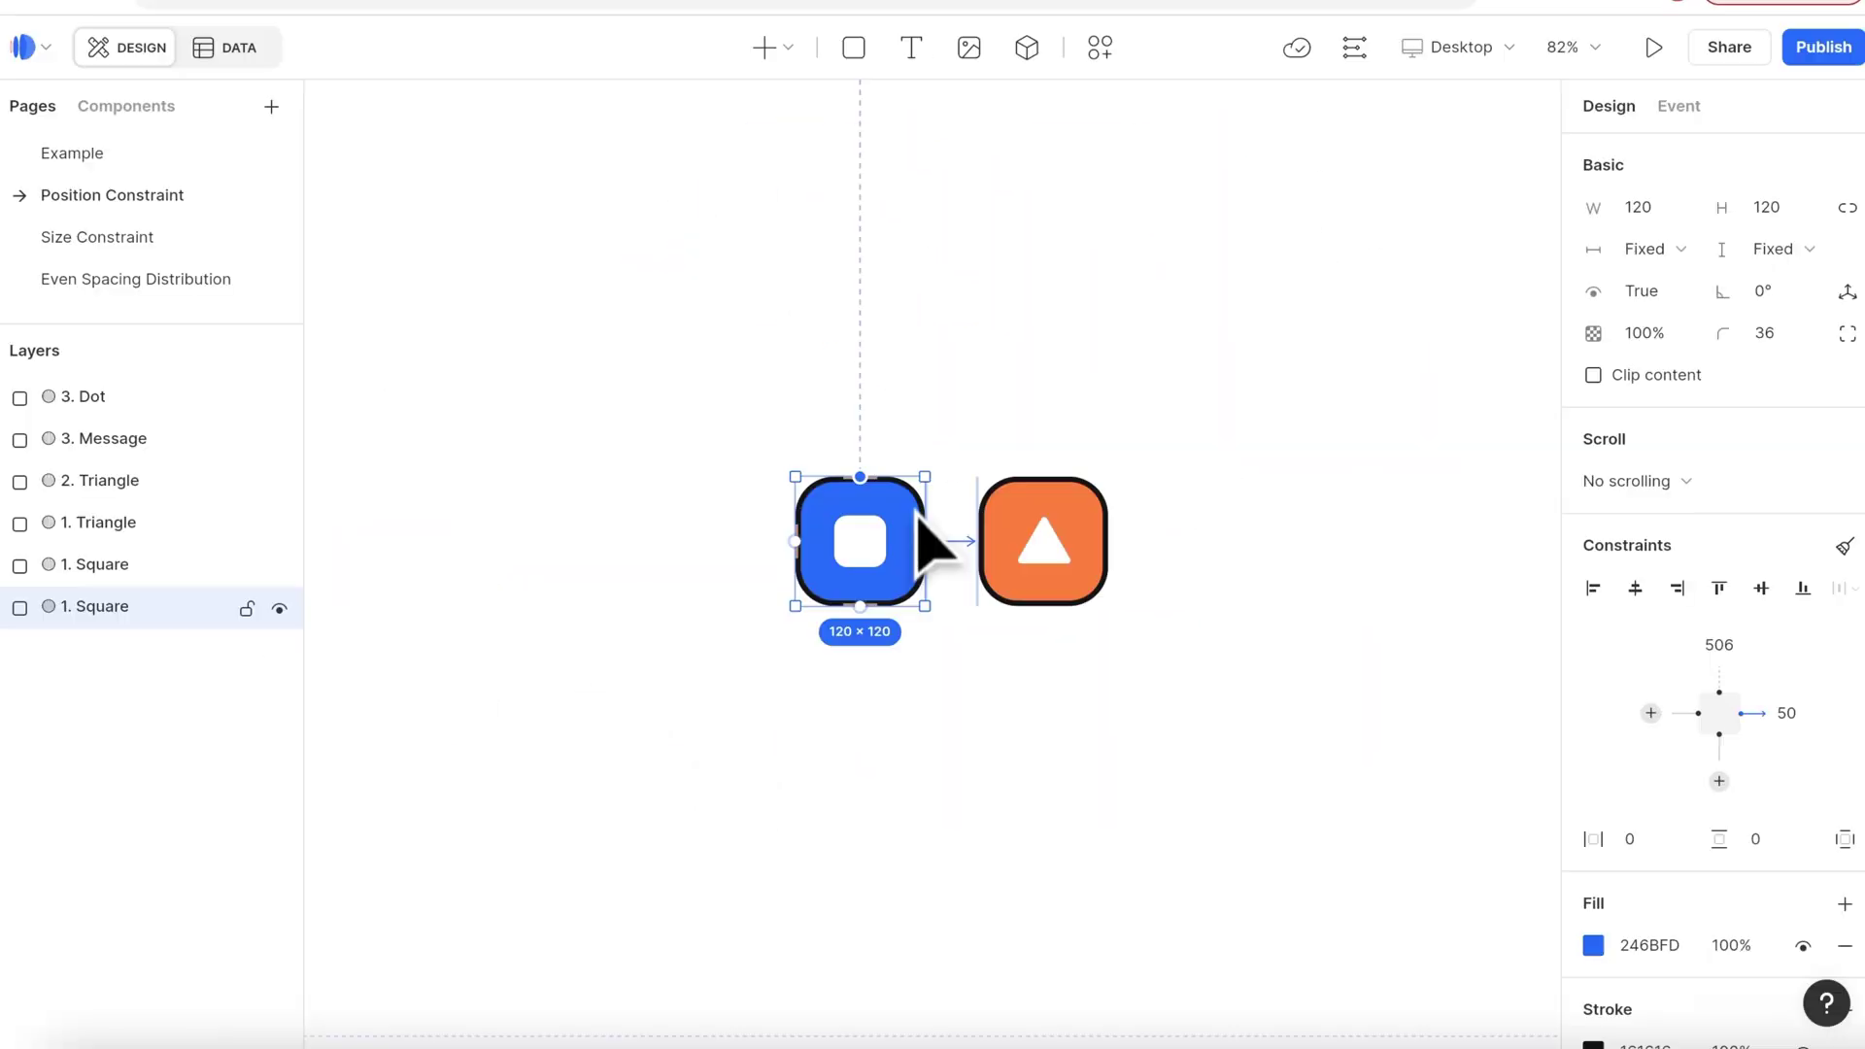
# Set the blue square's right gap to 200 px, then change it to 14 in another unit.
pyautogui.click(970, 665)
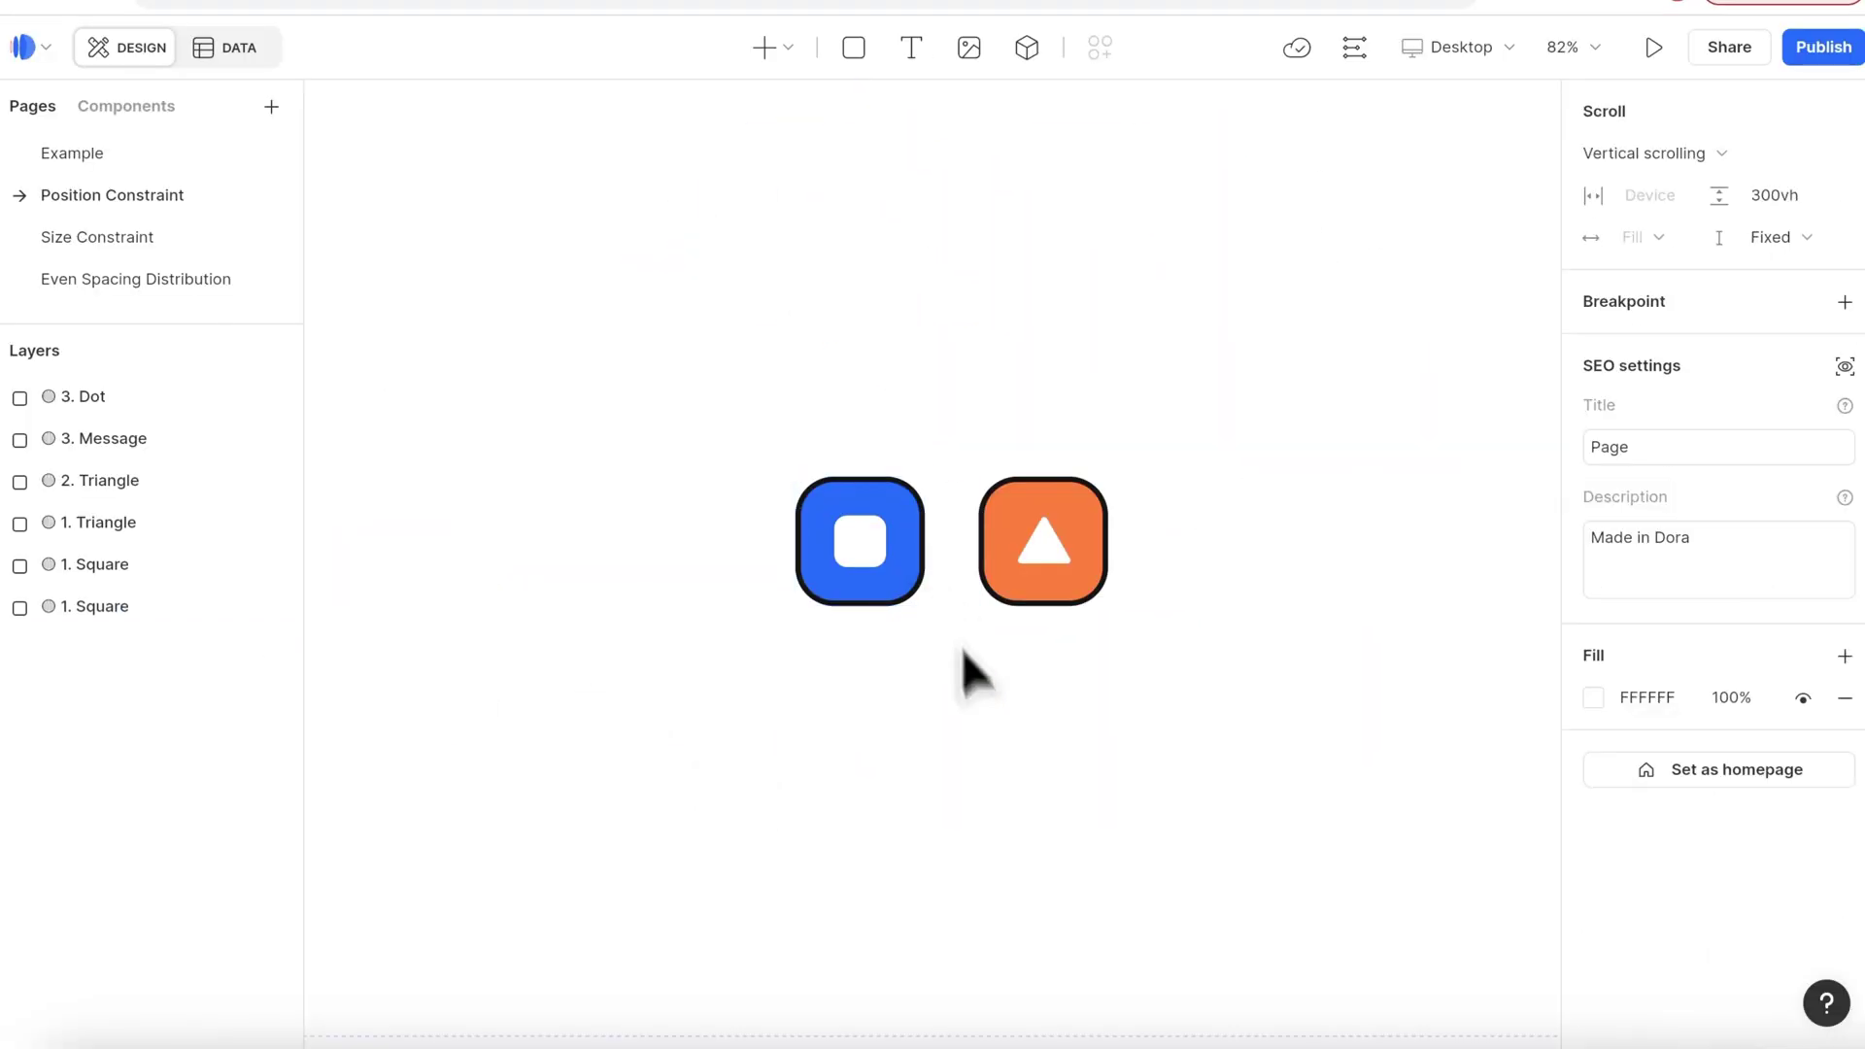
pyautogui.click(907, 554)
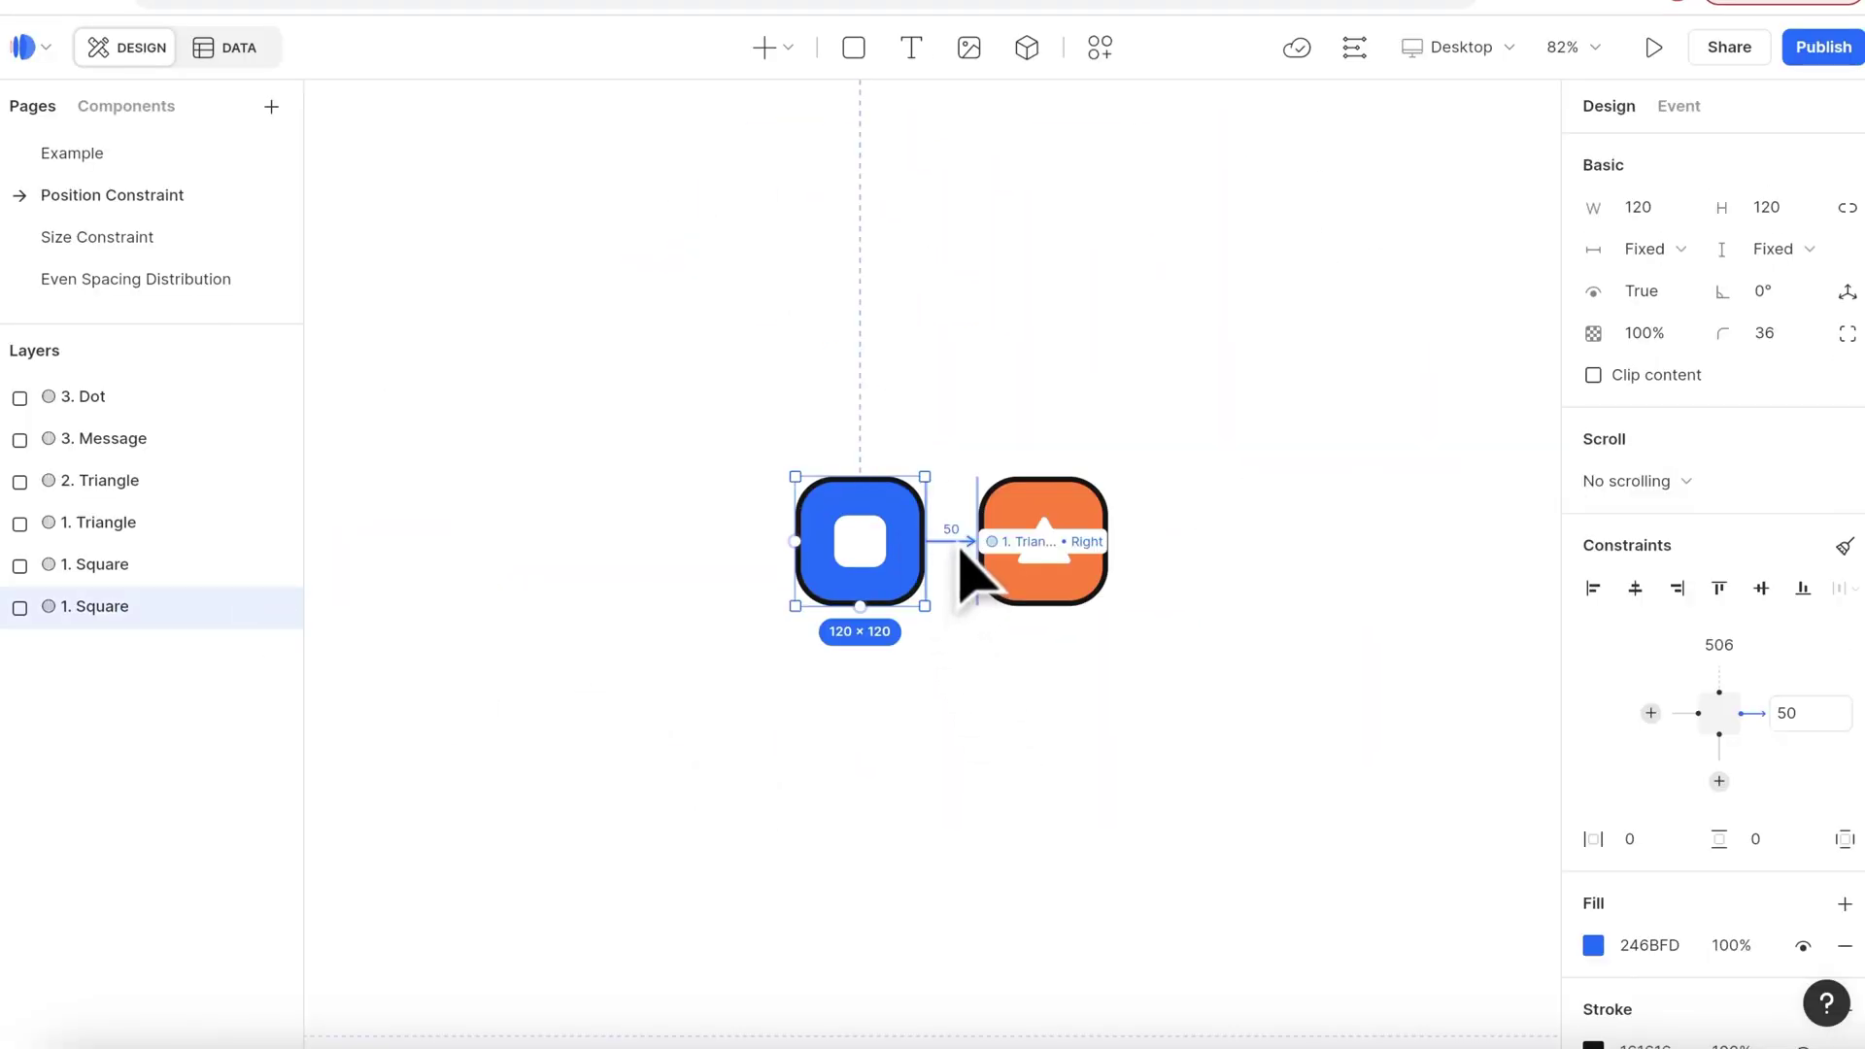
pyautogui.click(1807, 720)
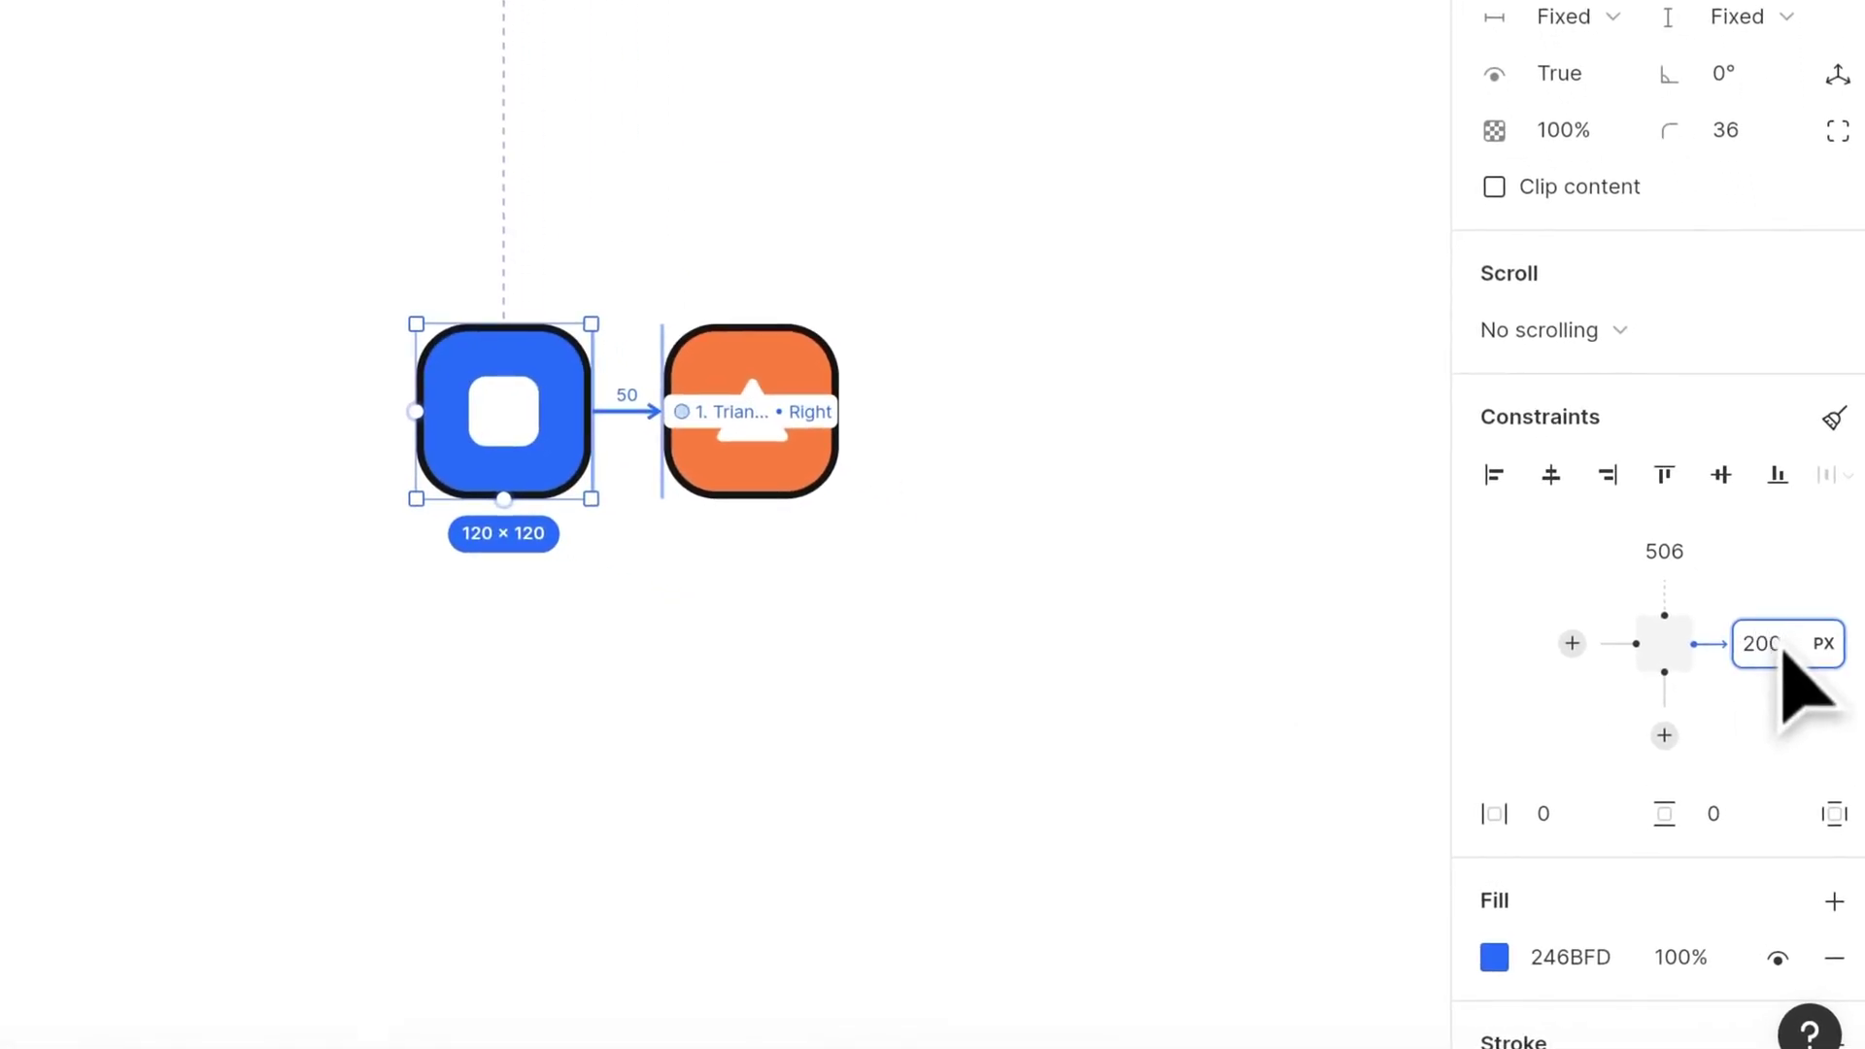
pyautogui.press('Return')
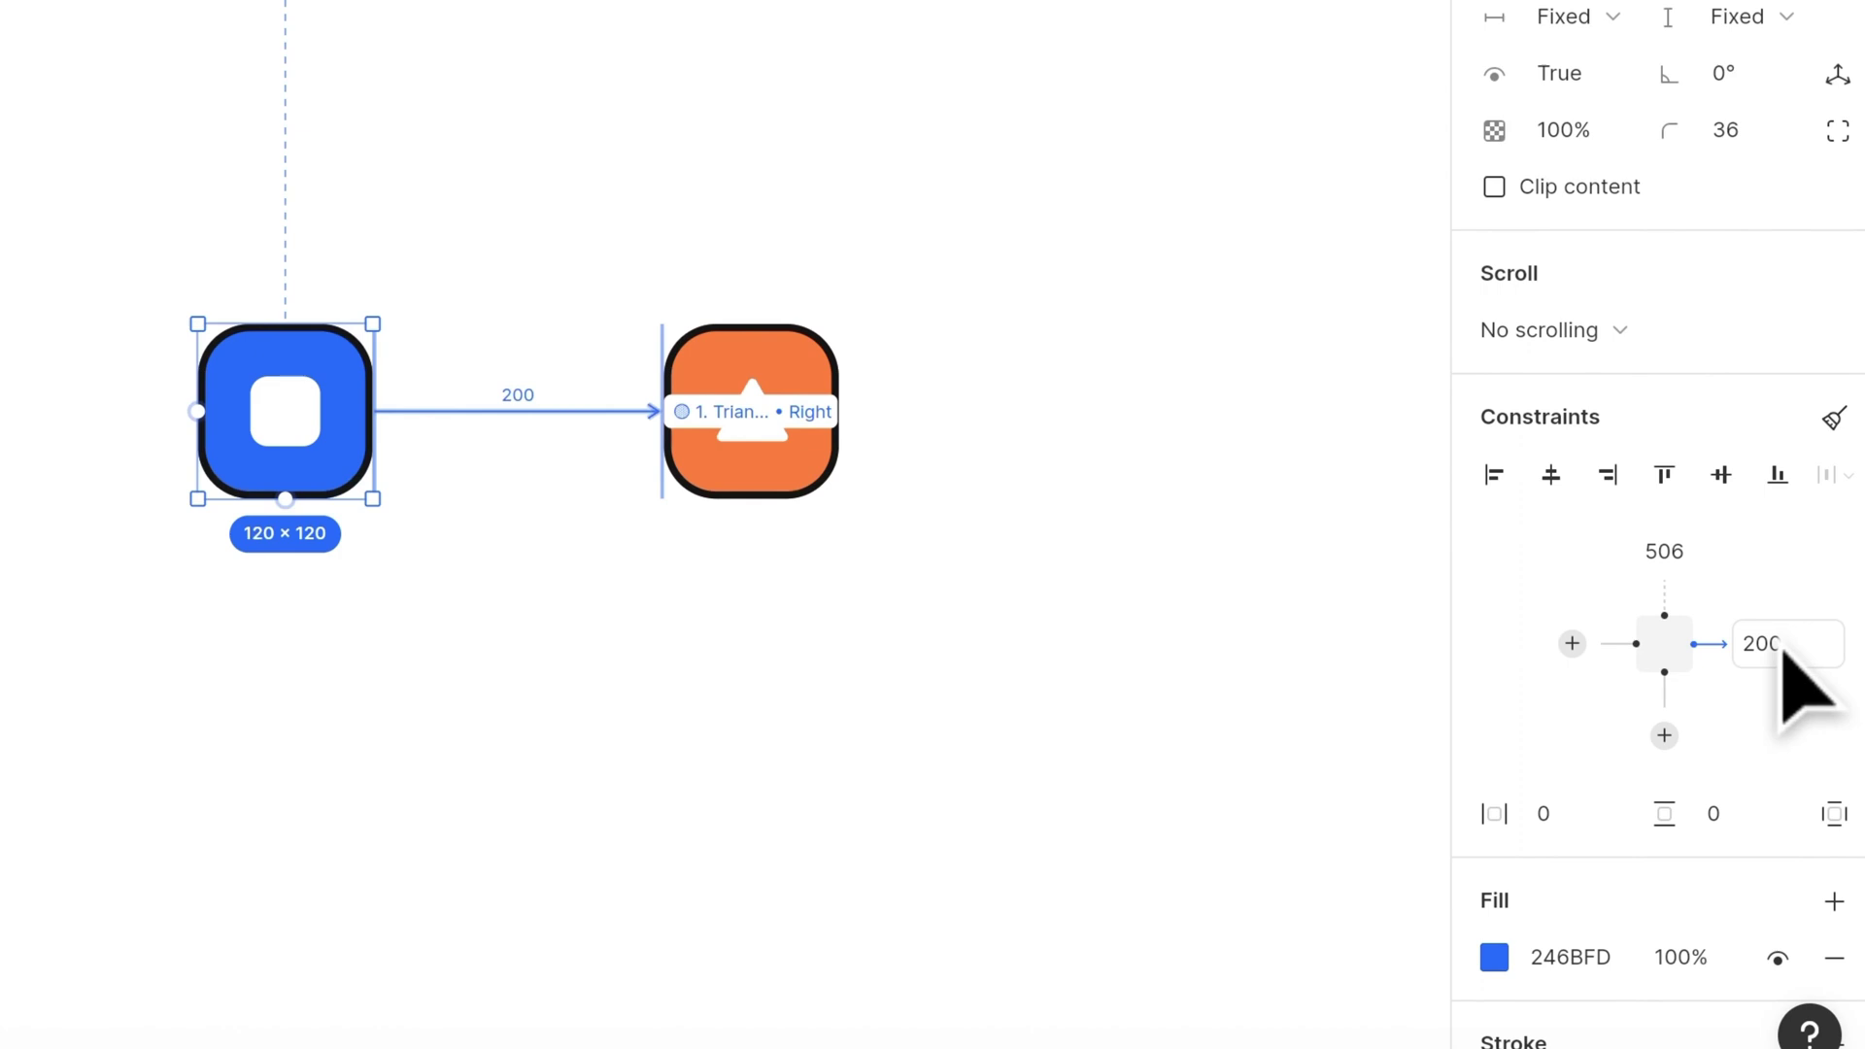
pyautogui.click(1786, 647)
pyautogui.click(1826, 648)
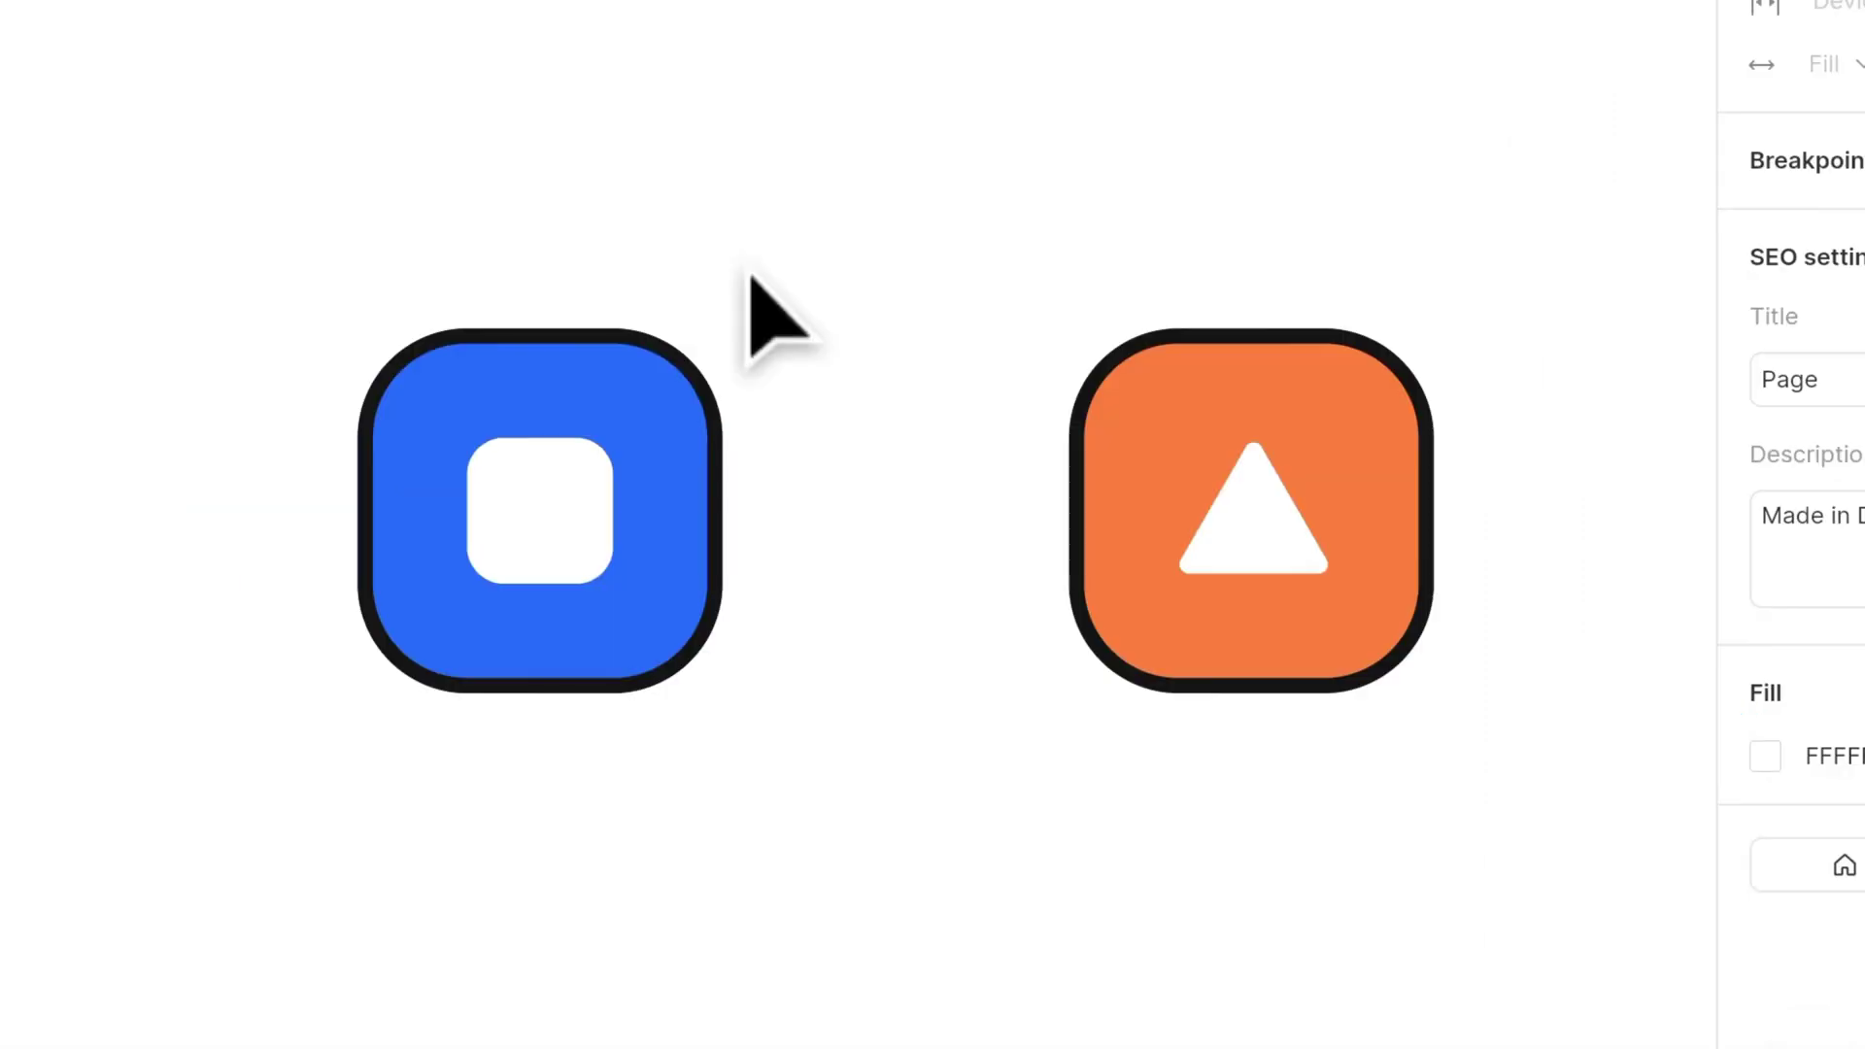
pyautogui.click(587, 504)
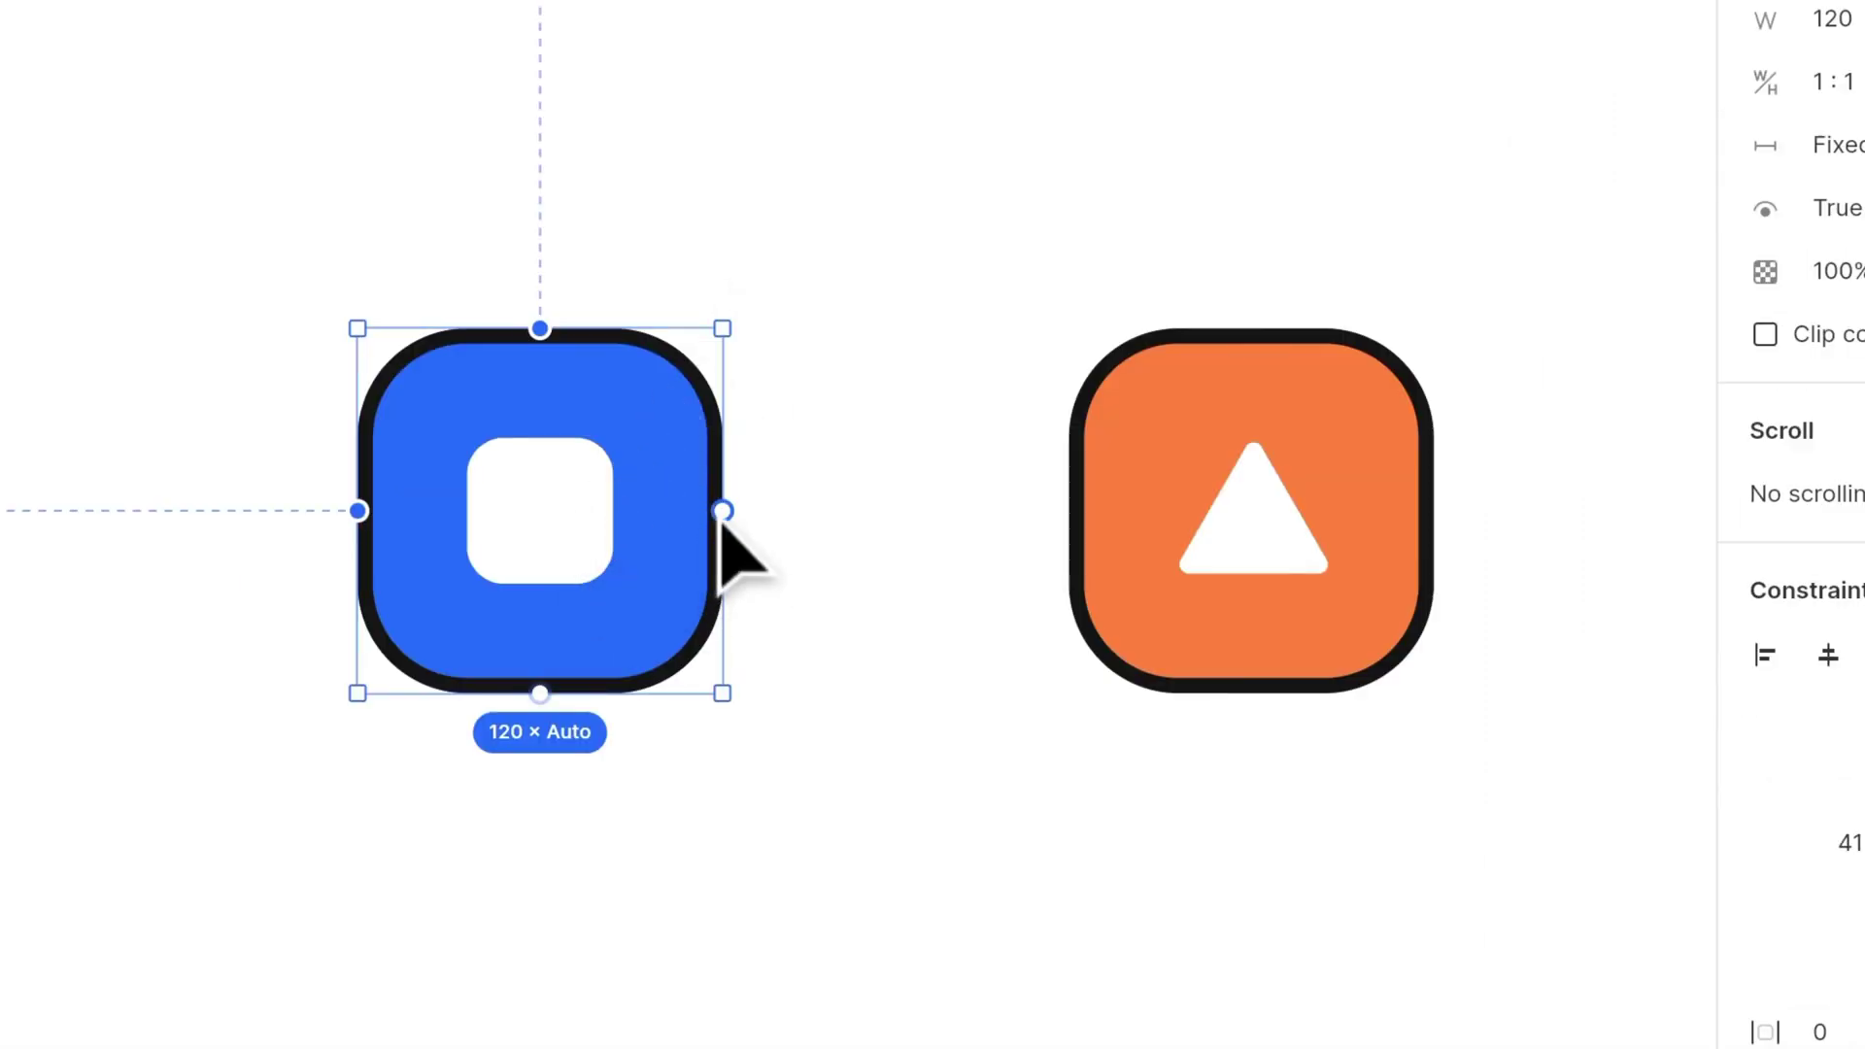
# Connect the blue icon's right side to the orange icon's left side, after trying its right side first.
pyautogui.moveTo(722, 510); pyautogui.dragTo(1072, 528)
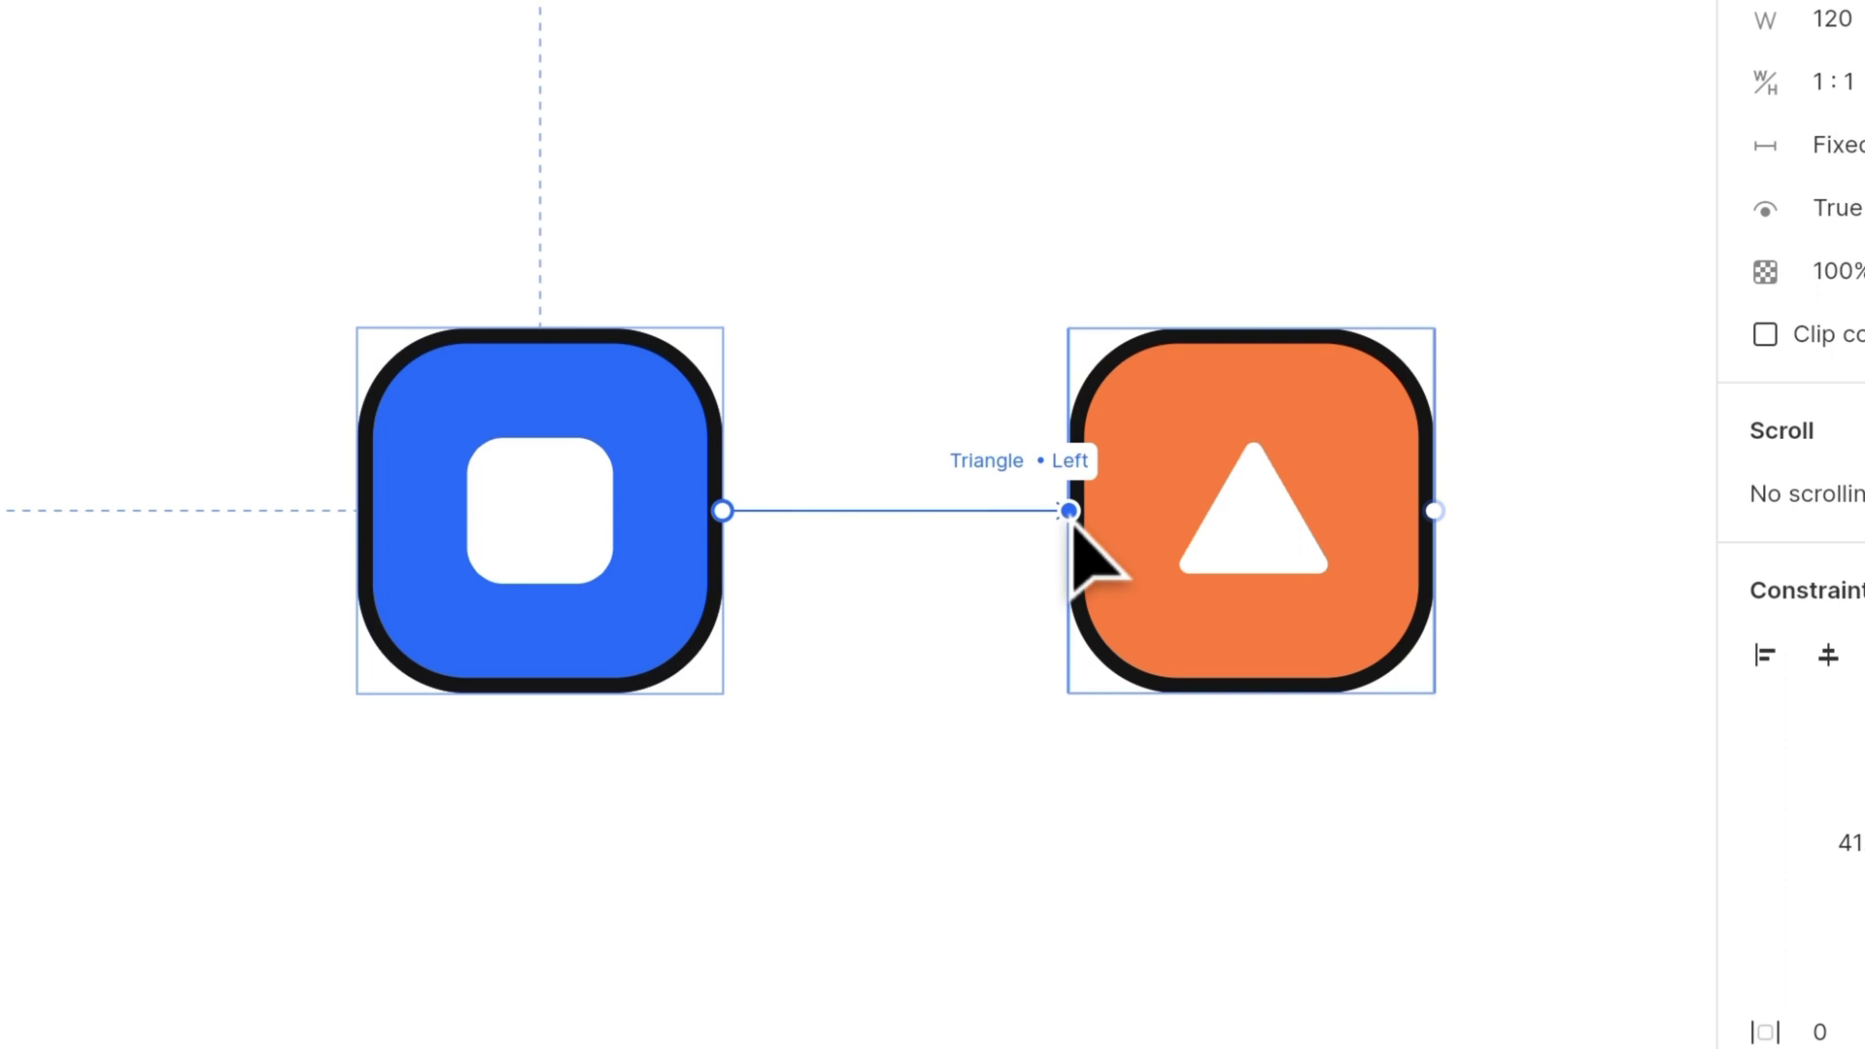
pyautogui.moveTo(1071, 527); pyautogui.dragTo(1446, 518)
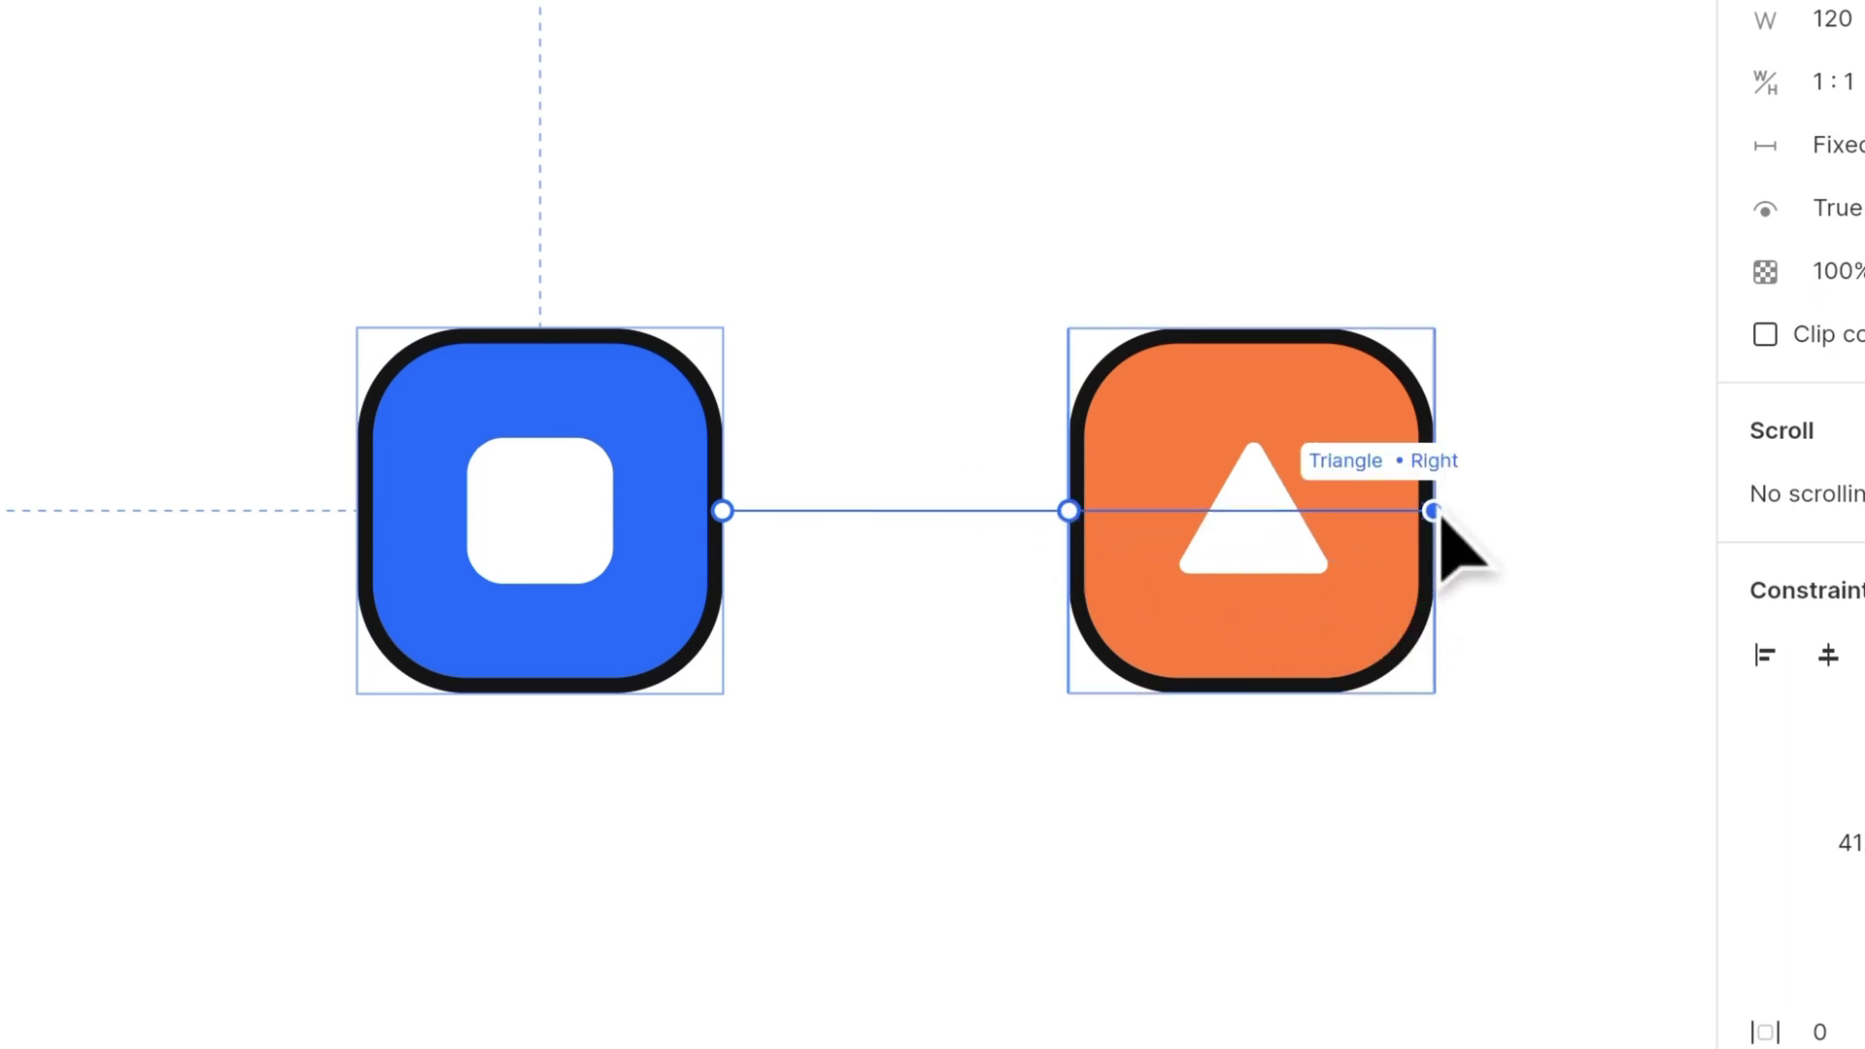
pyautogui.moveTo(1442, 518); pyautogui.dragTo(1075, 512)
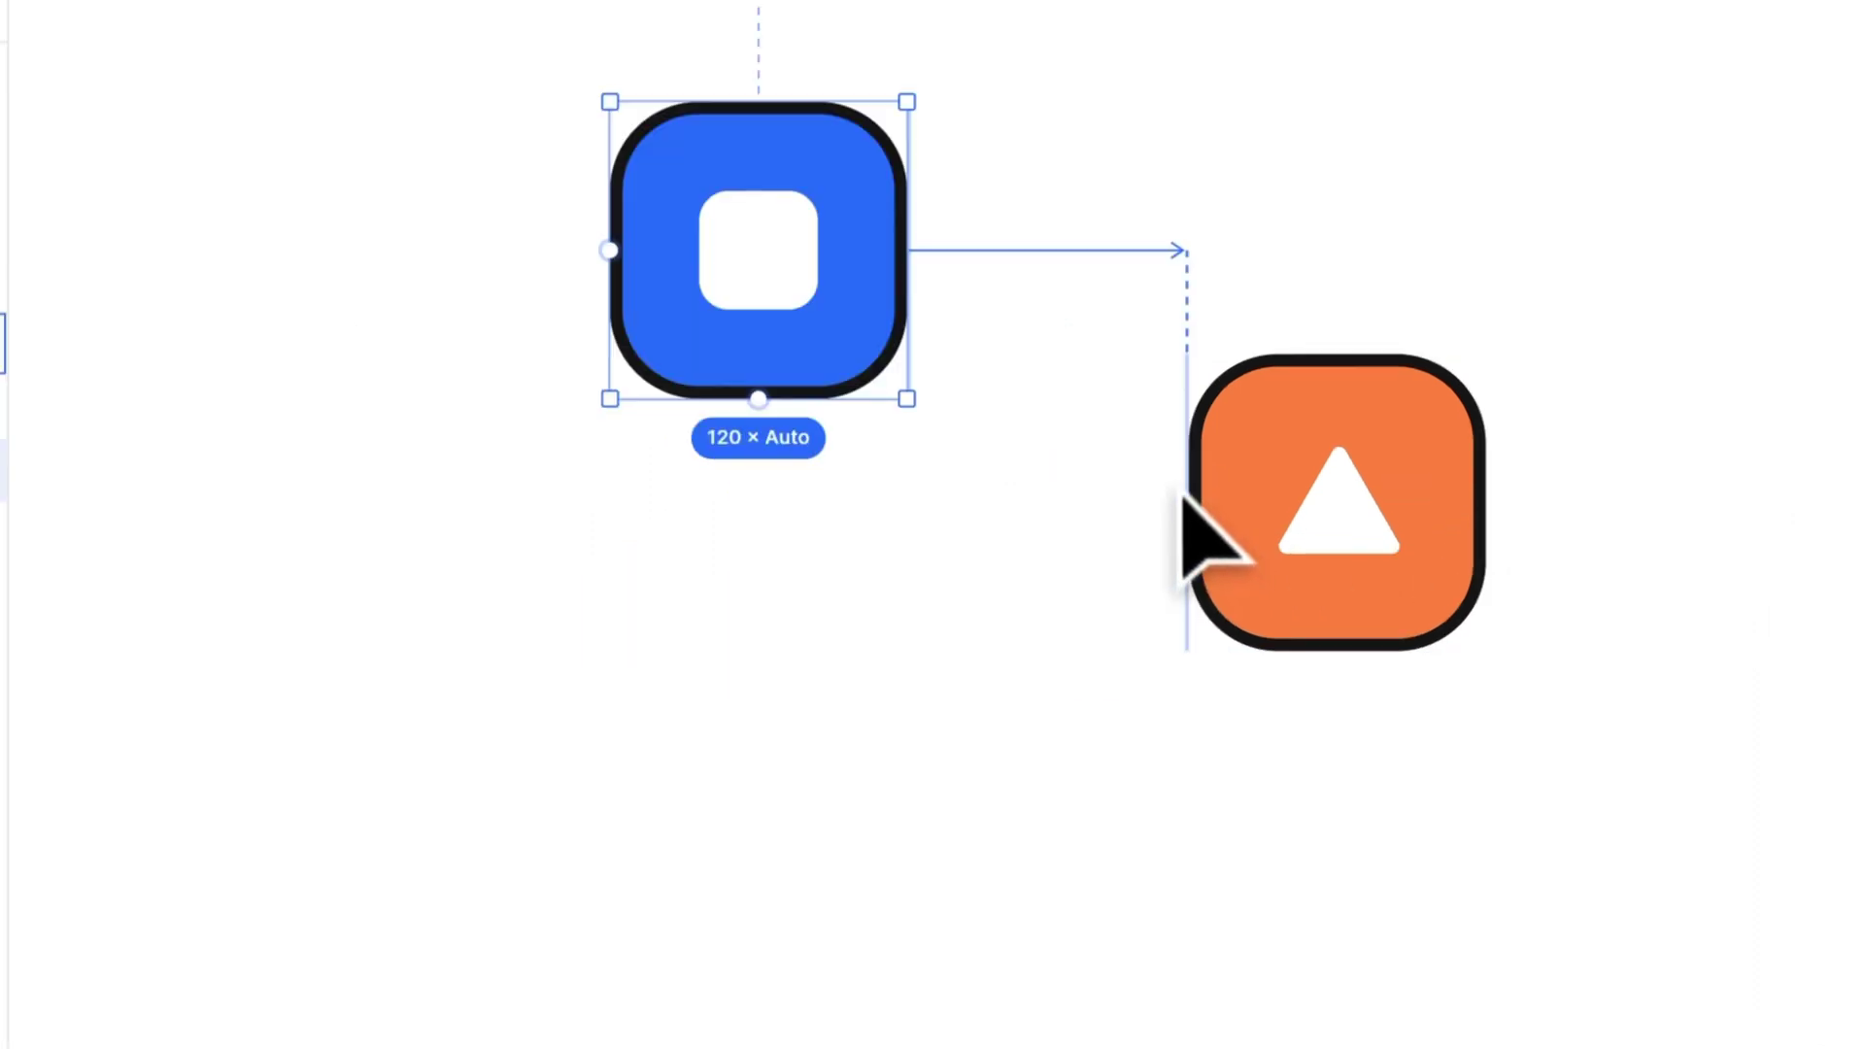
pyautogui.moveTo(1055, 261)
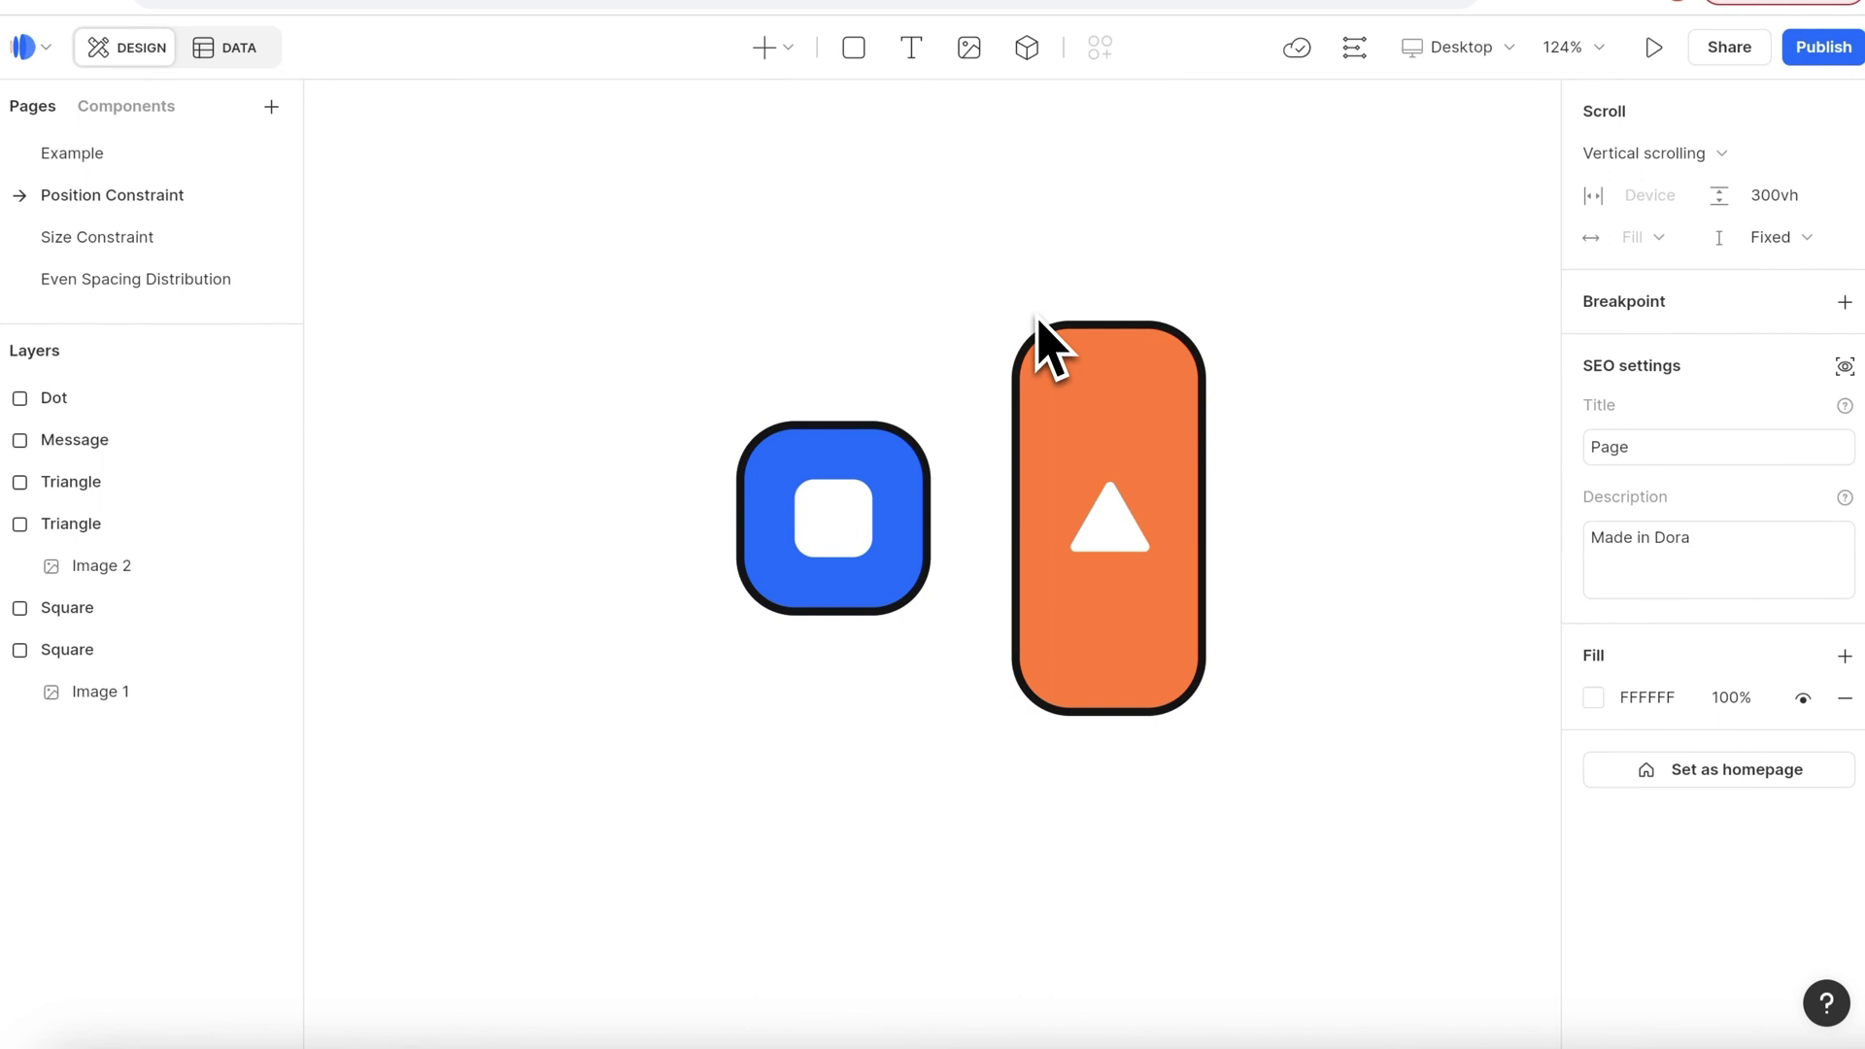
# Tie the blue square's top and bottom to the orange frame, then move and shorten the frame.
pyautogui.click(874, 469)
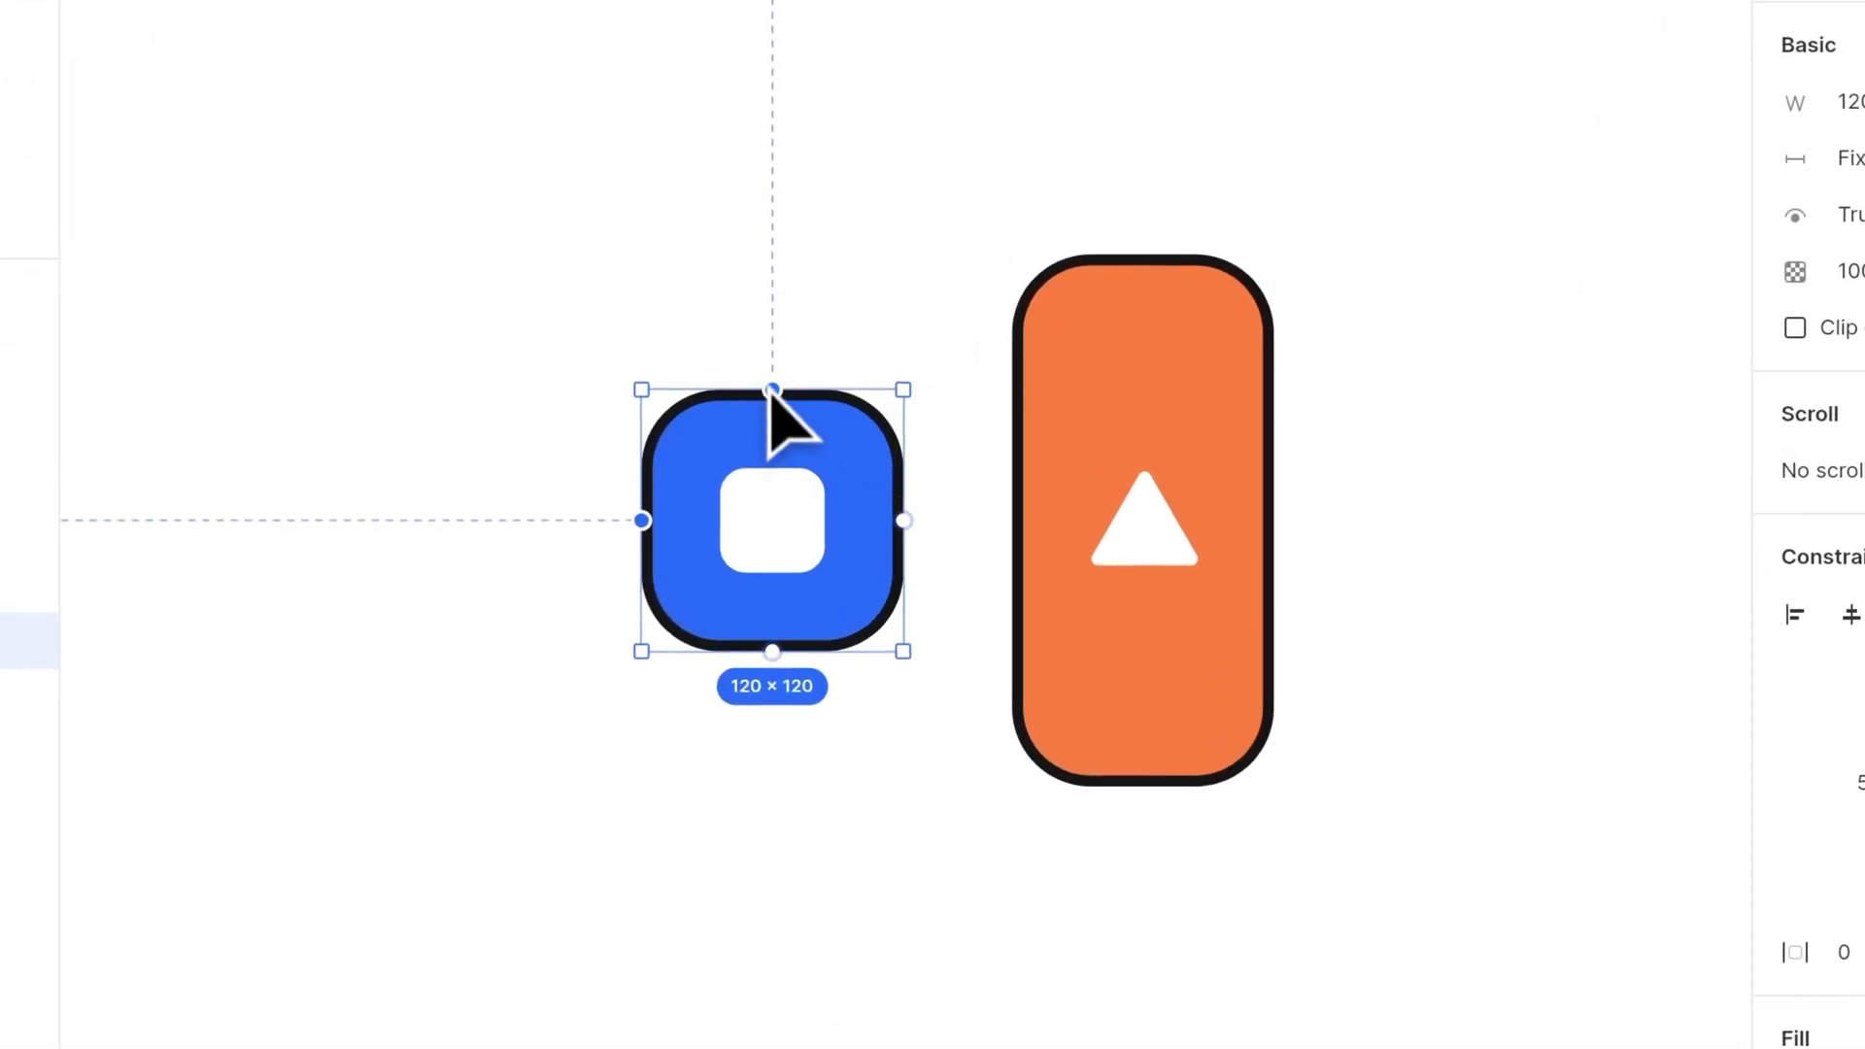
pyautogui.moveTo(772, 389); pyautogui.dragTo(1161, 274)
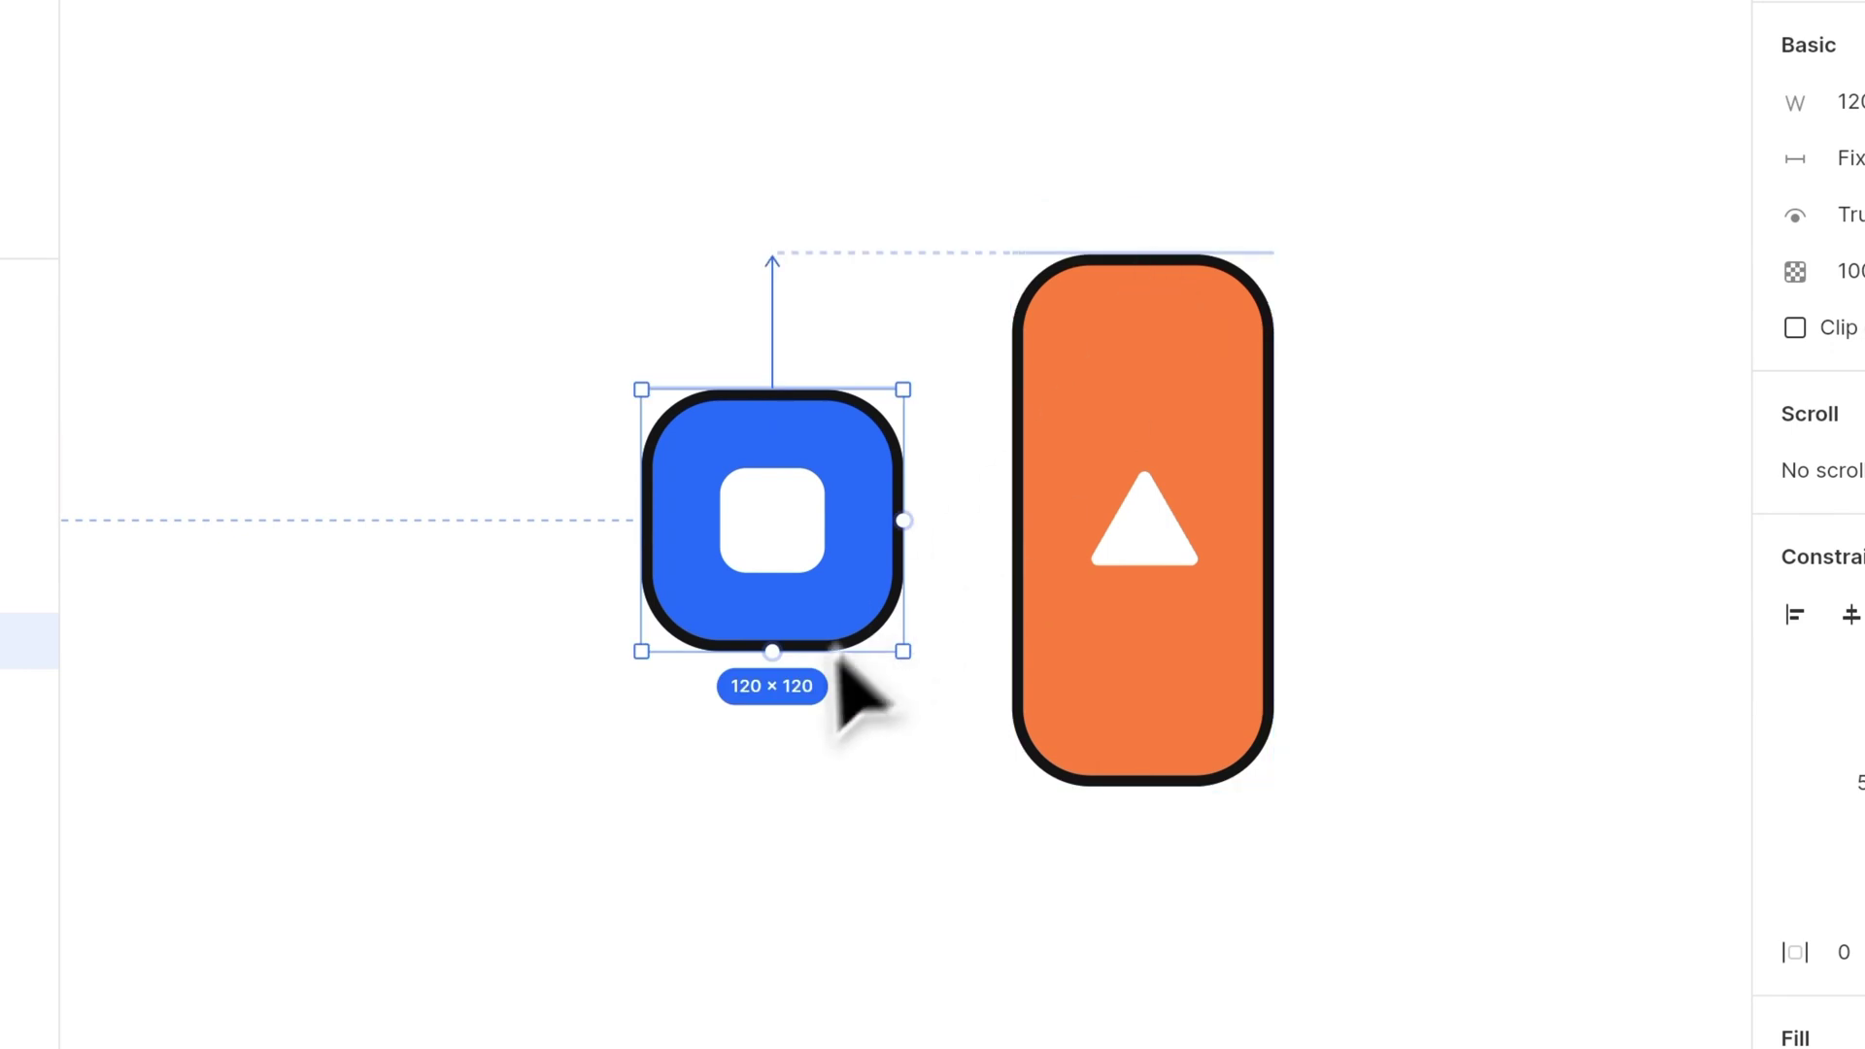
pyautogui.moveTo(772, 651); pyautogui.dragTo(1150, 782)
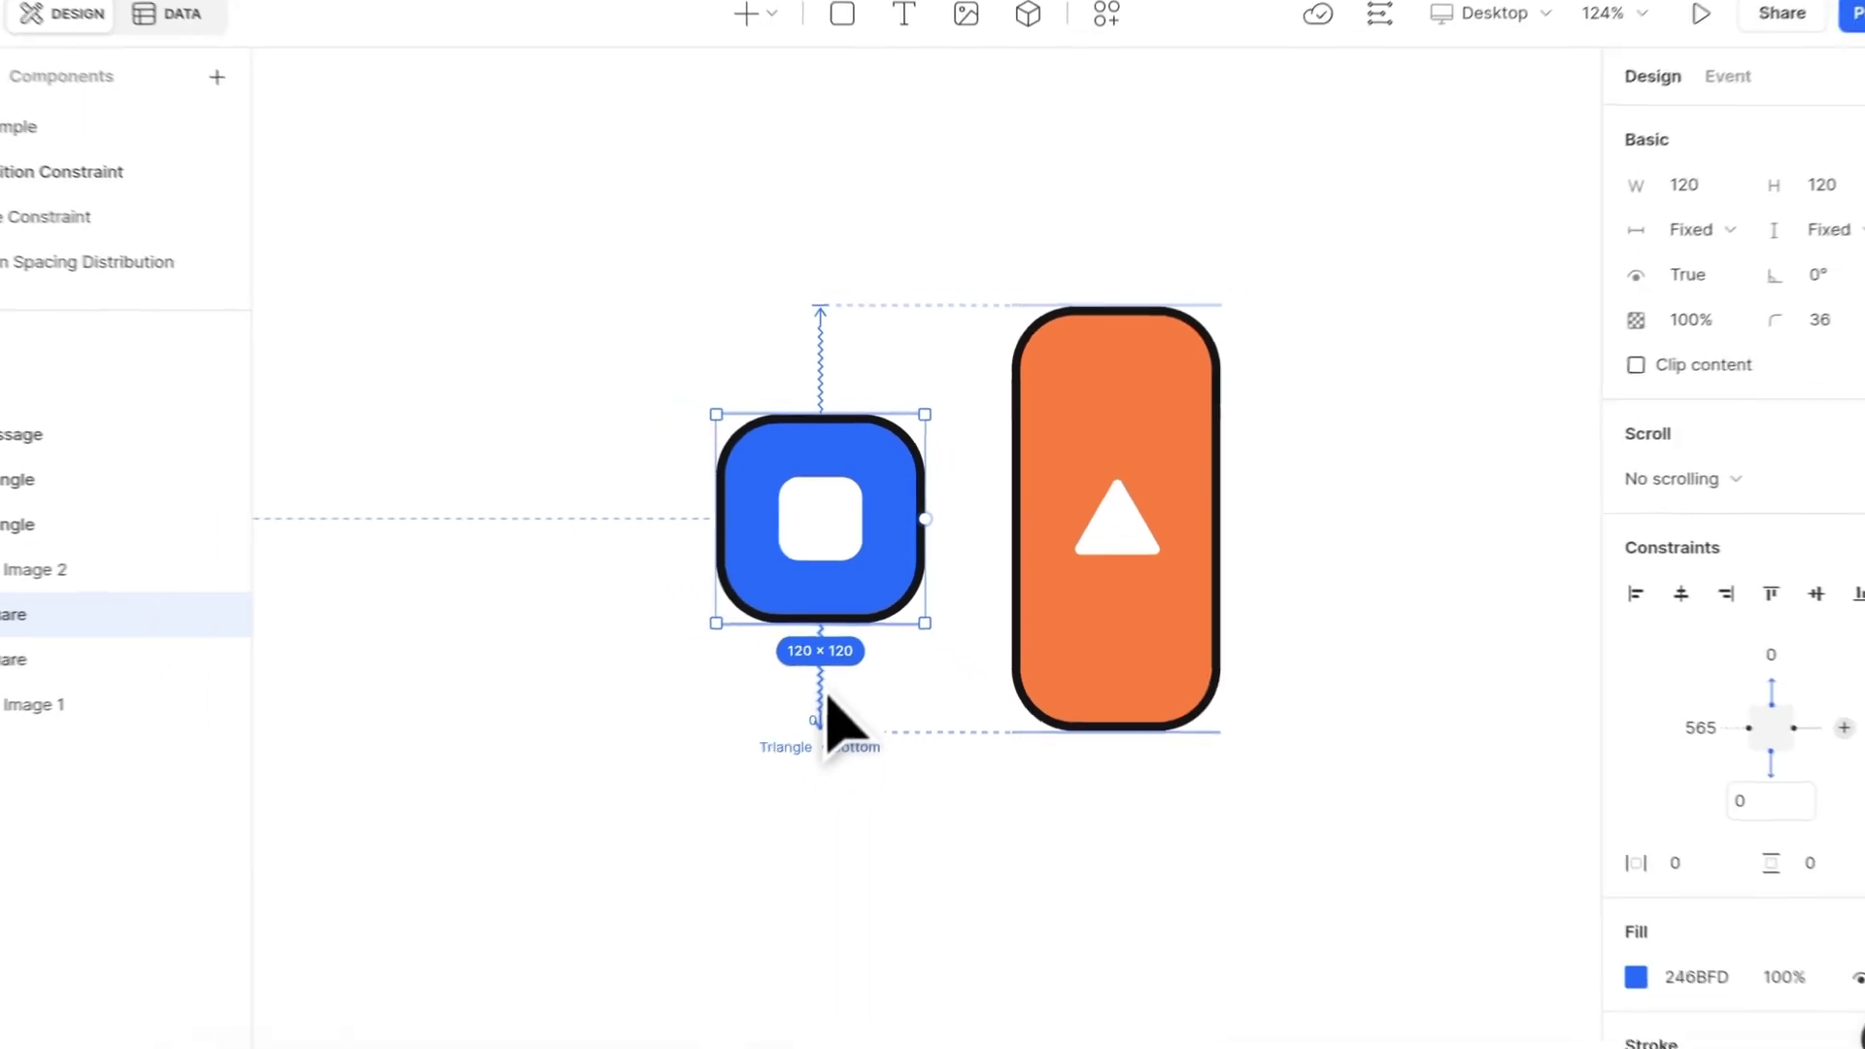
pyautogui.moveTo(1144, 457)
pyautogui.mouseDown()
pyautogui.moveTo(1144, 297)
pyautogui.moveTo(1132, 478)
pyautogui.mouseUp()
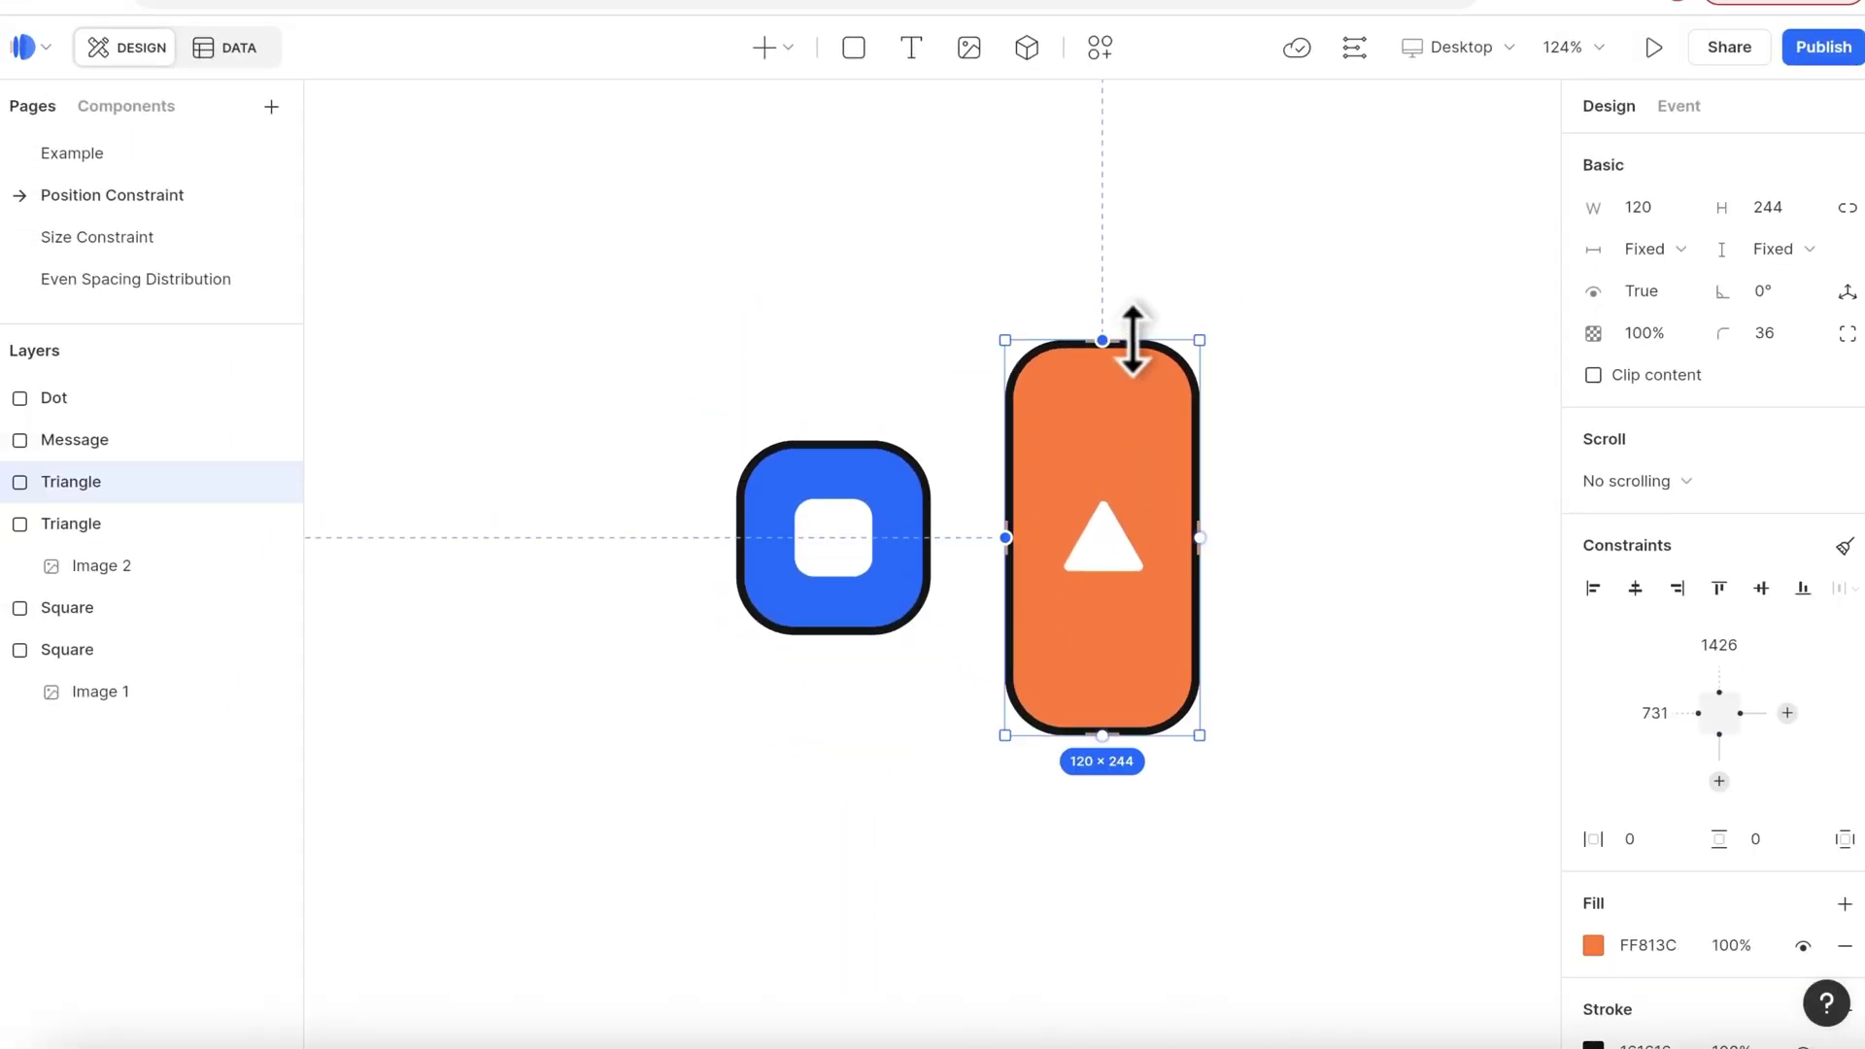
pyautogui.moveTo(1132, 335); pyautogui.dragTo(1136, 263)
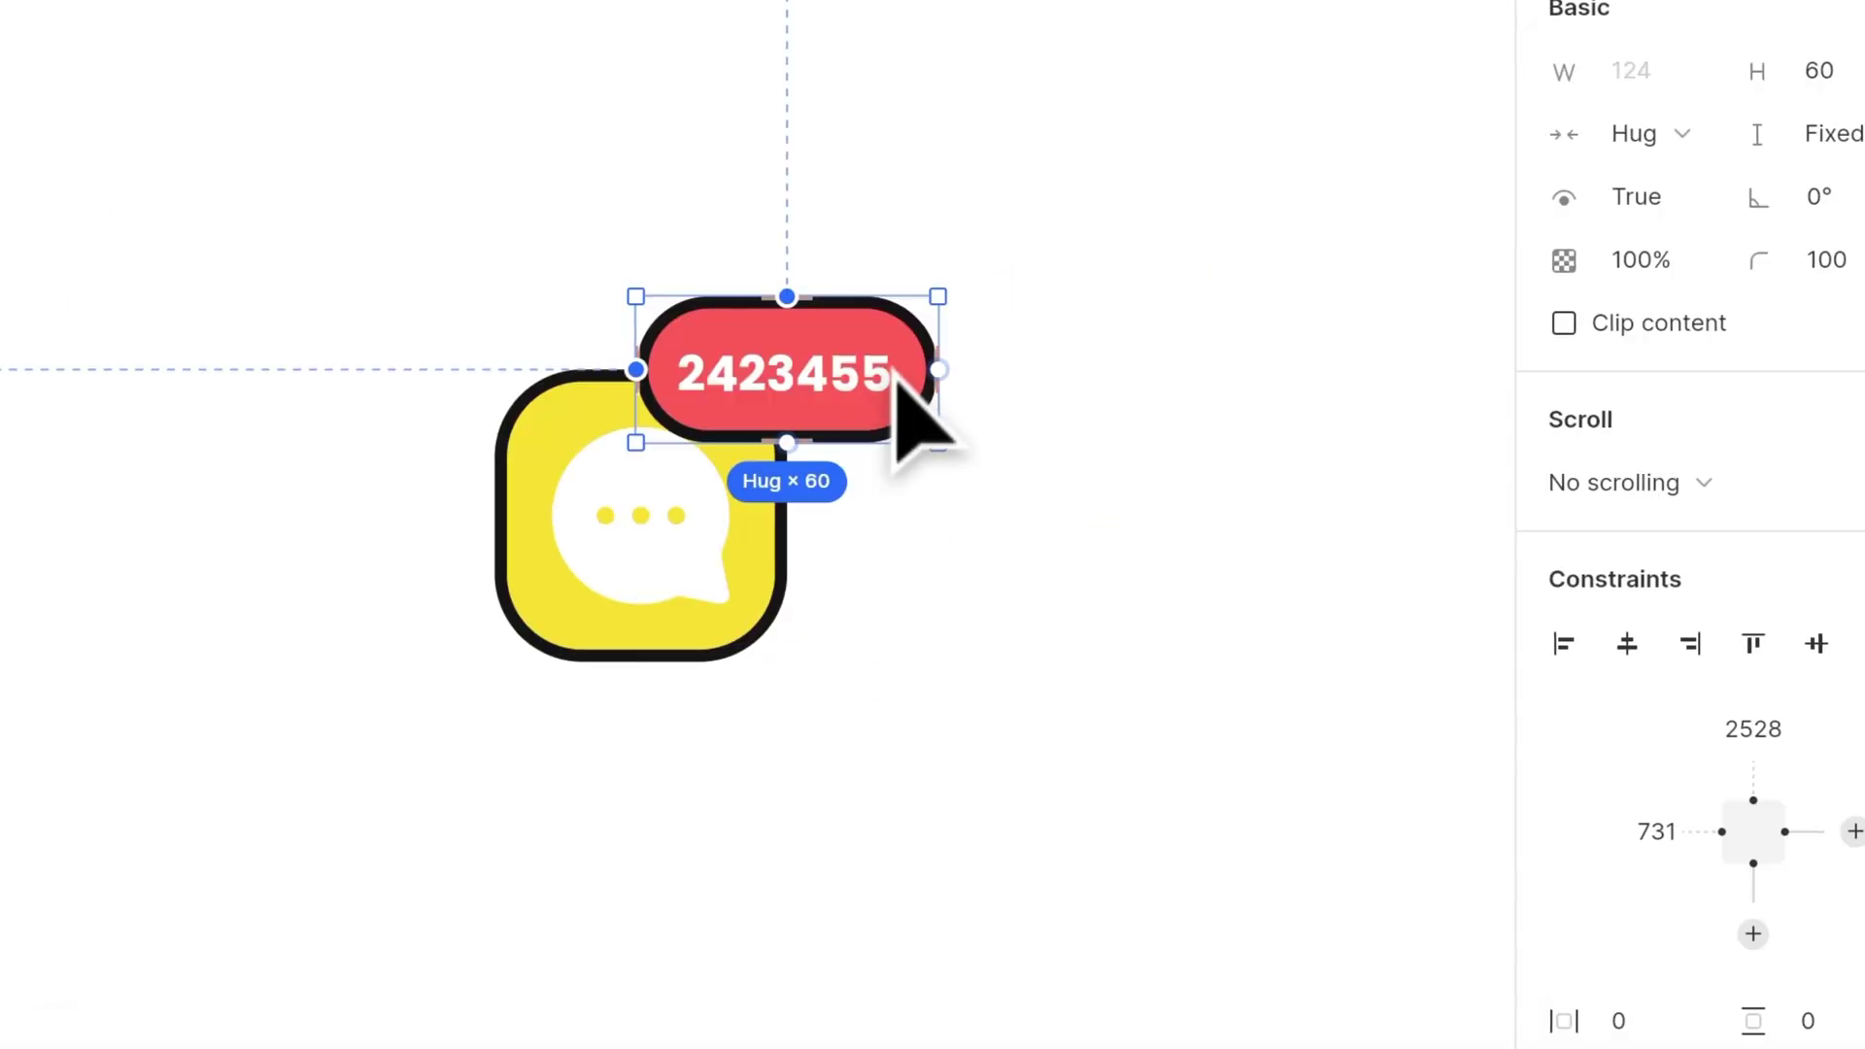
# Pin both sides of the red badge to the message icon's right edge and change its number to 23.
pyautogui.moveTo(938, 371); pyautogui.dragTo(788, 517)
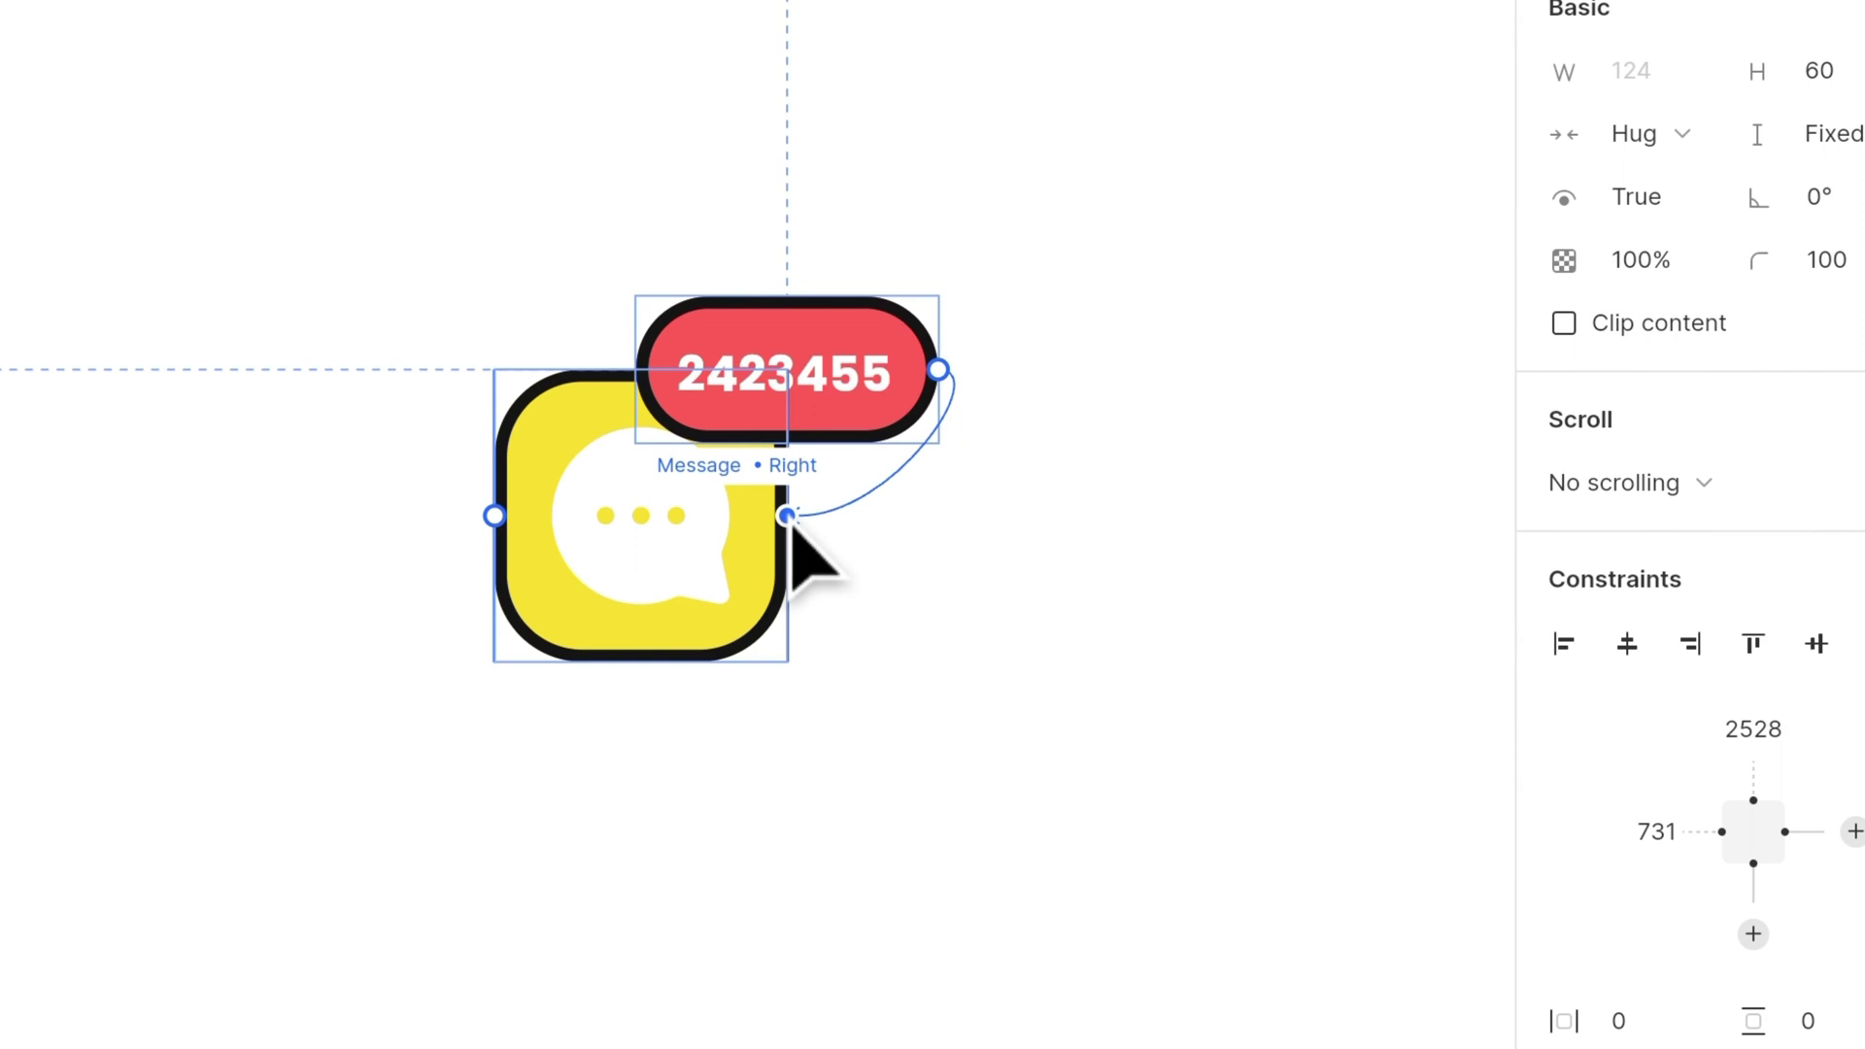
pyautogui.moveTo(637, 369); pyautogui.dragTo(790, 530)
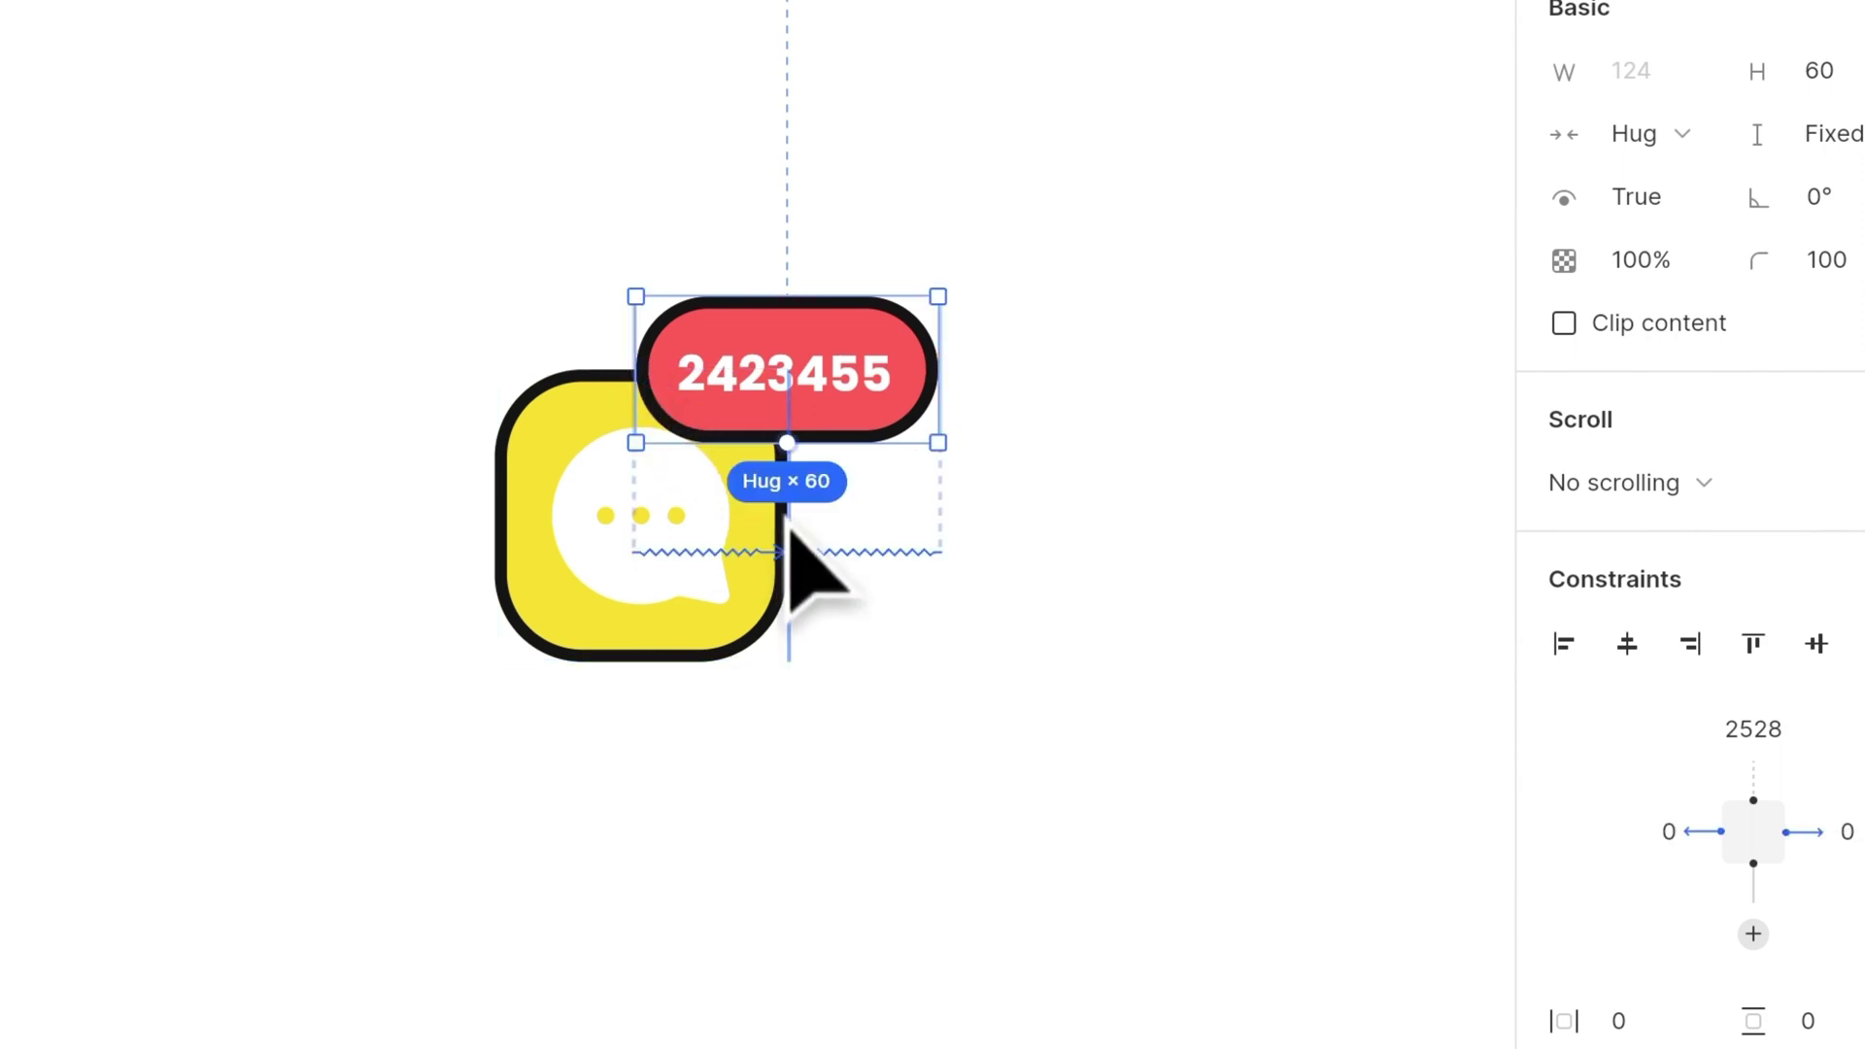
pyautogui.doubleClick(843, 389)
pyautogui.write('23')
pyautogui.click(1040, 417)
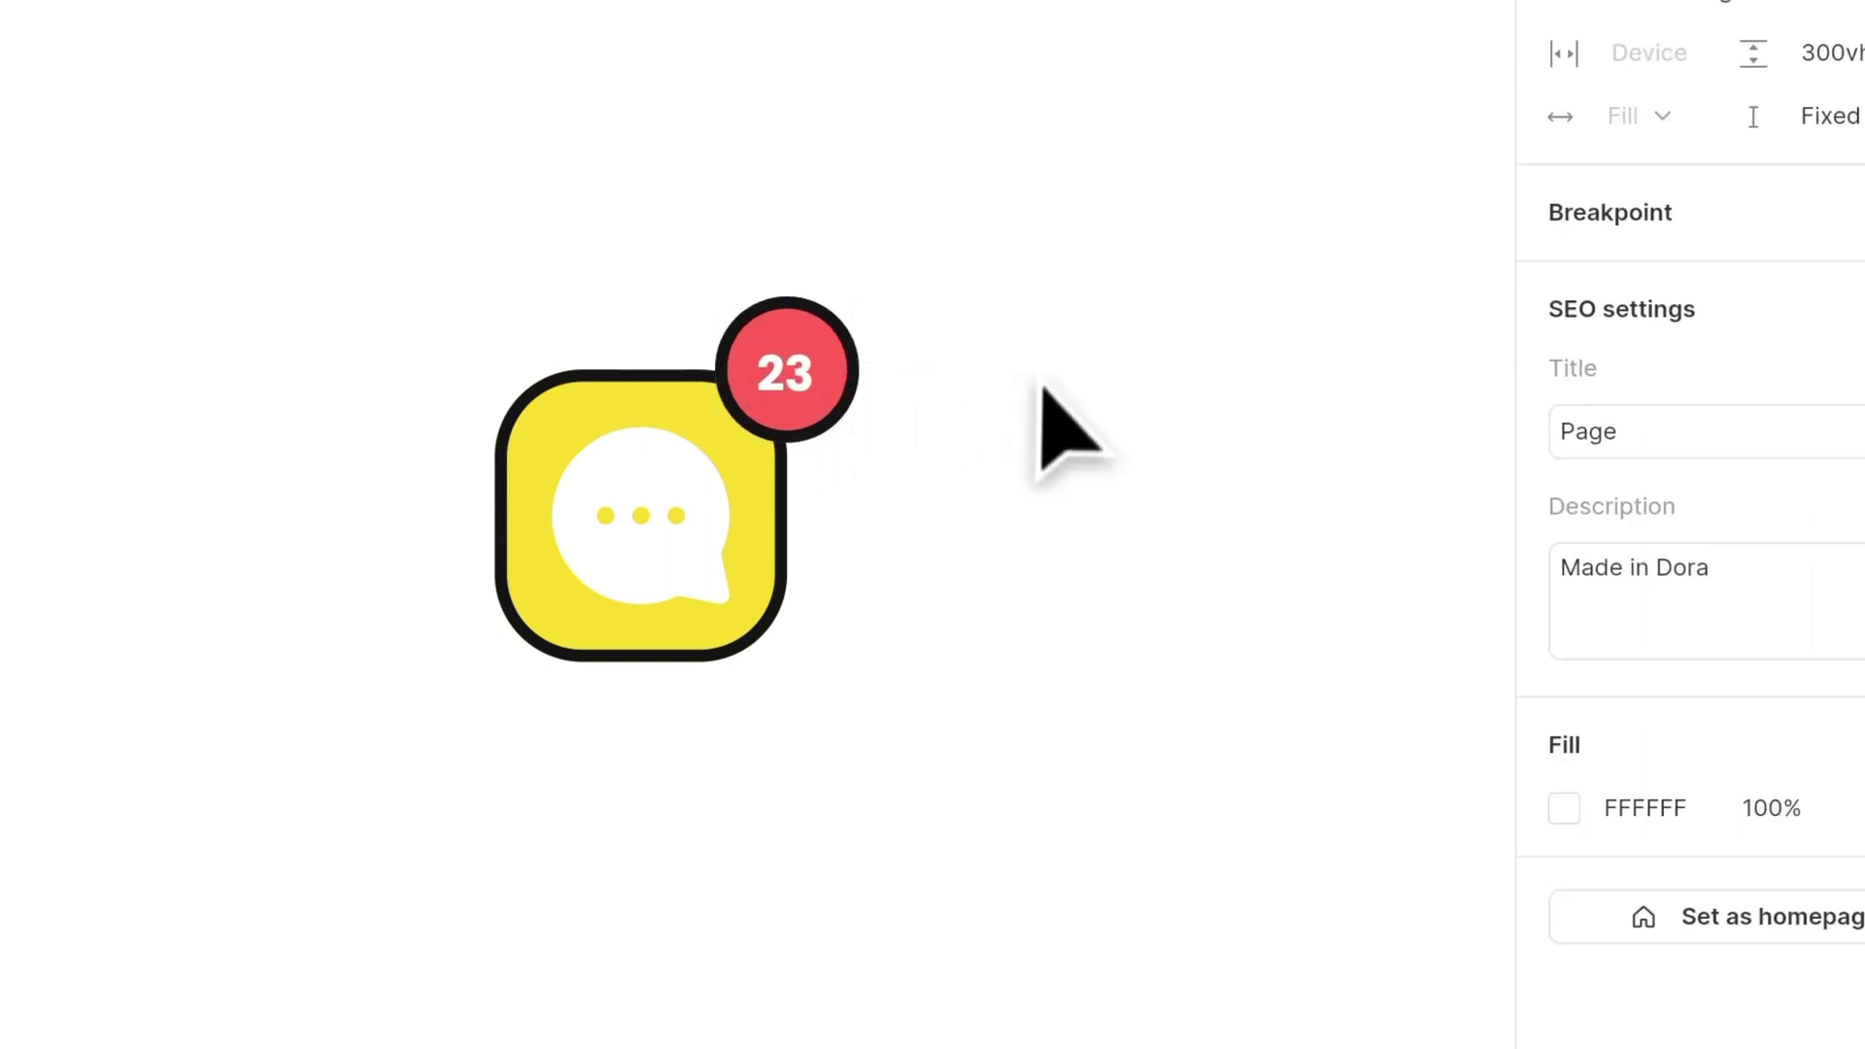
pyautogui.click(845, 418)
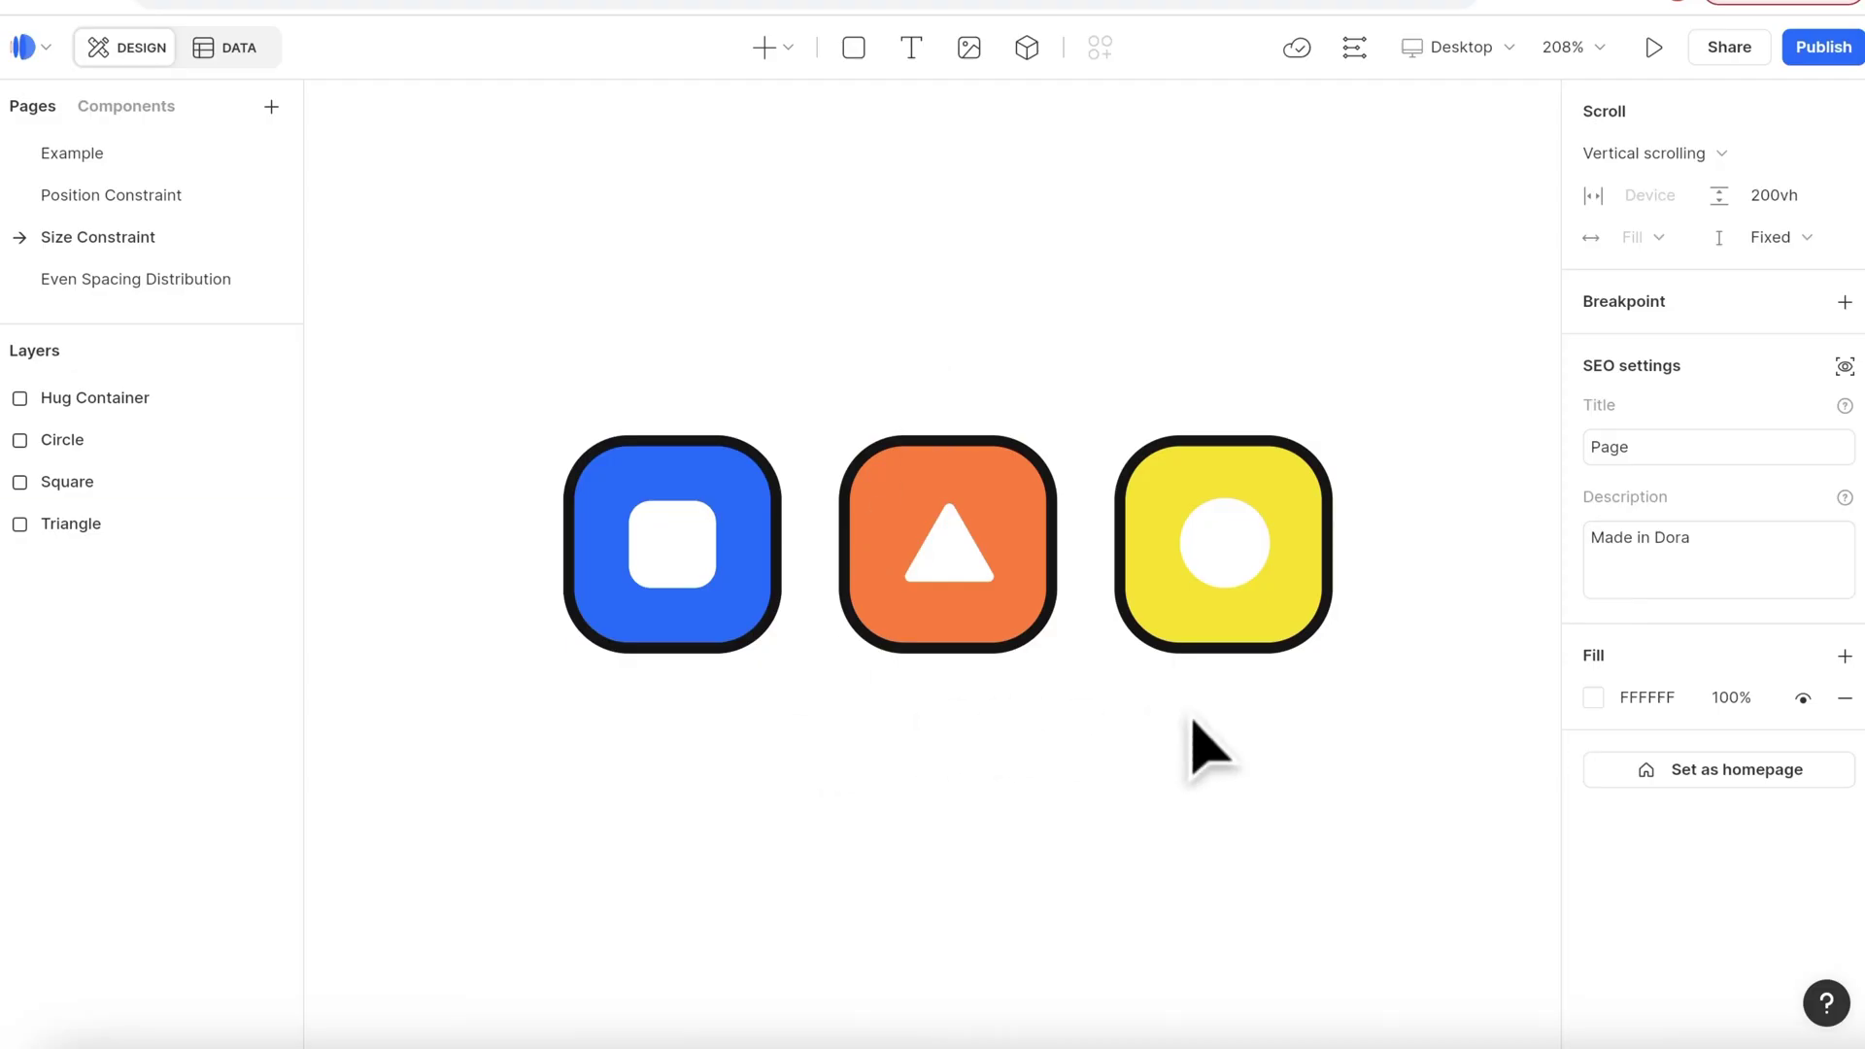
# Pin the orange badge to the blue and yellow badges and set its width to Fill space.
pyautogui.click(996, 633)
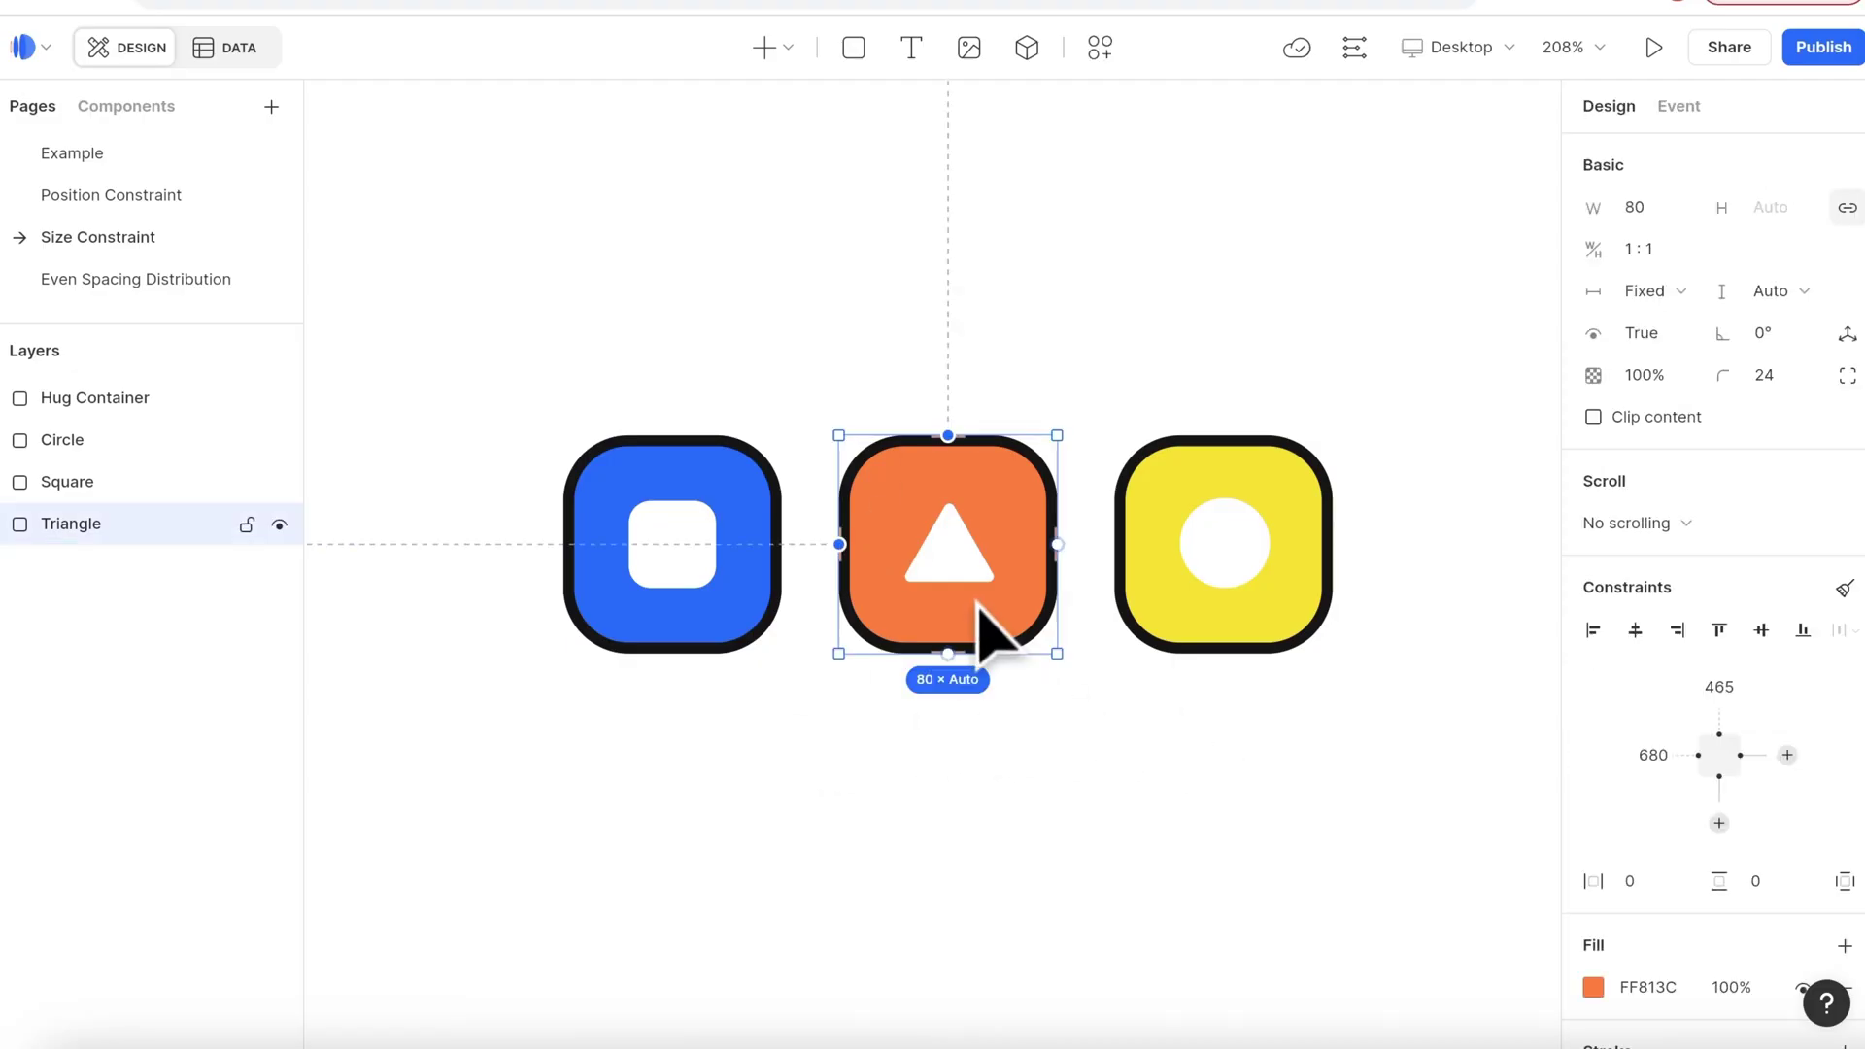
pyautogui.moveTo(1057, 544); pyautogui.dragTo(1113, 544)
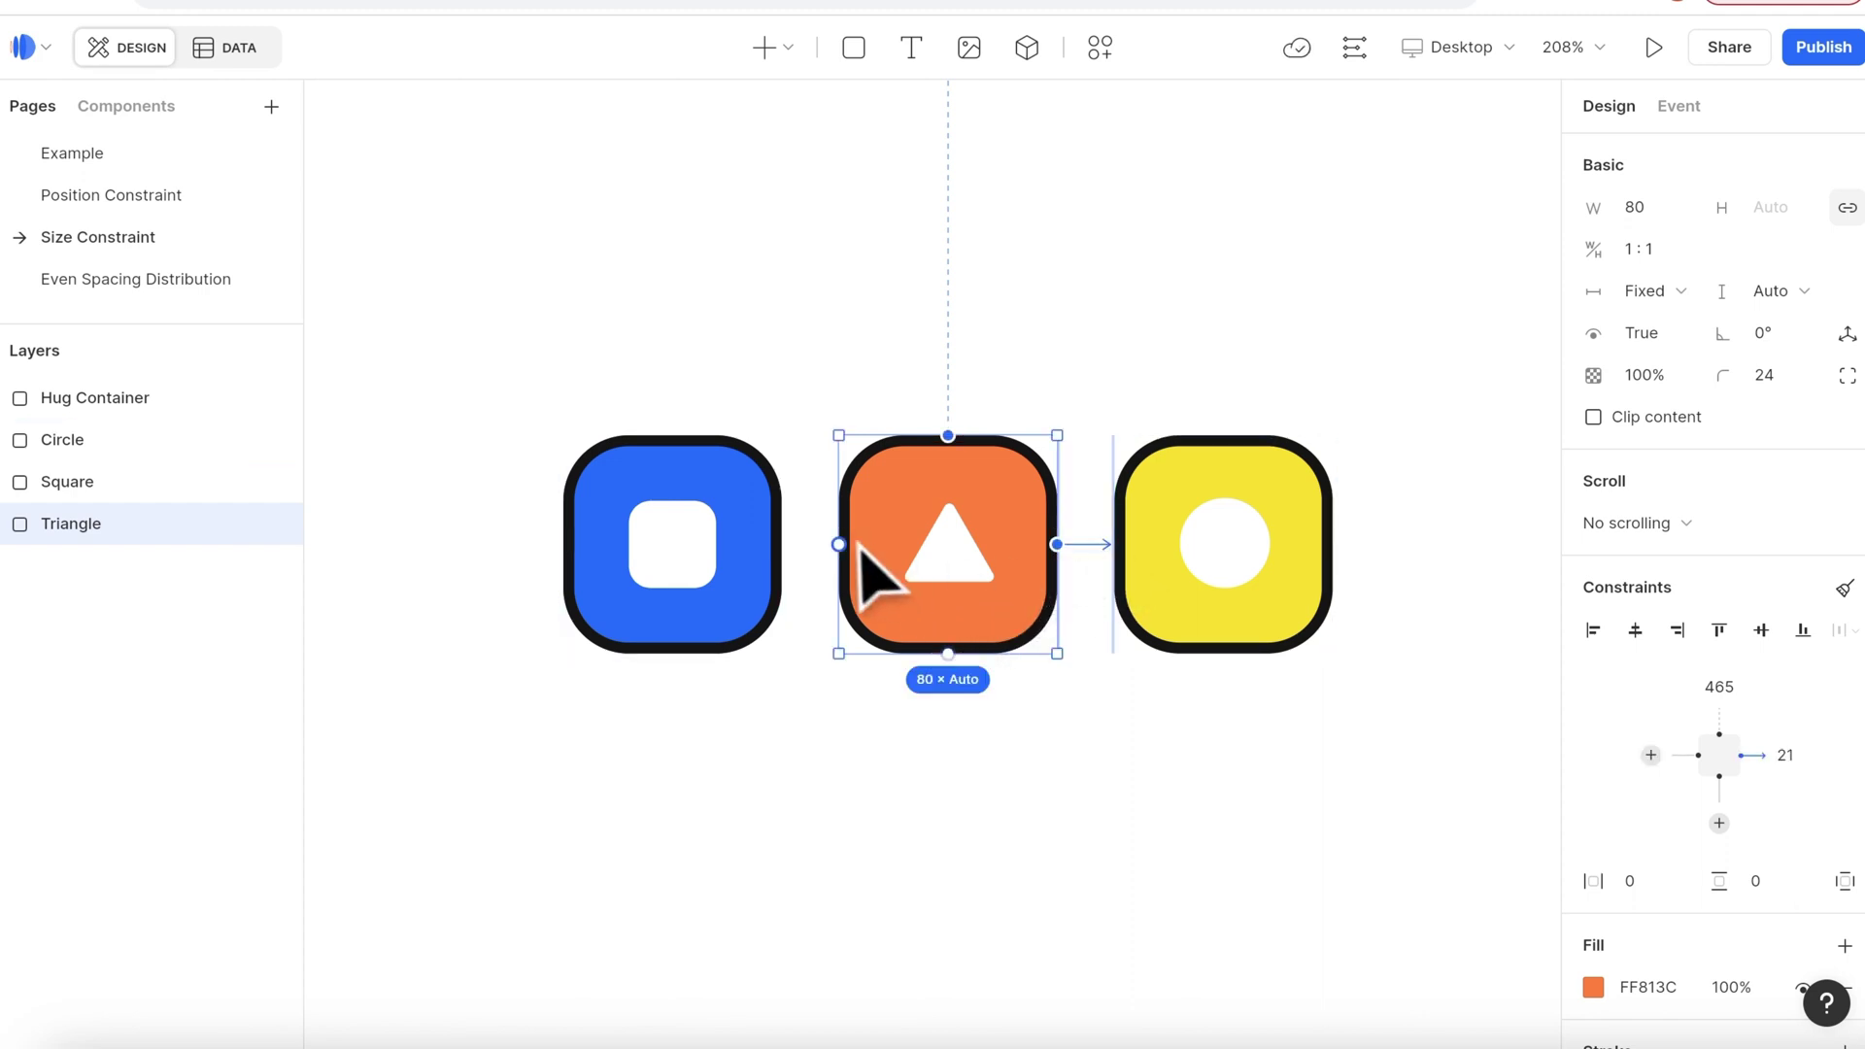
pyautogui.moveTo(841, 544); pyautogui.dragTo(791, 563)
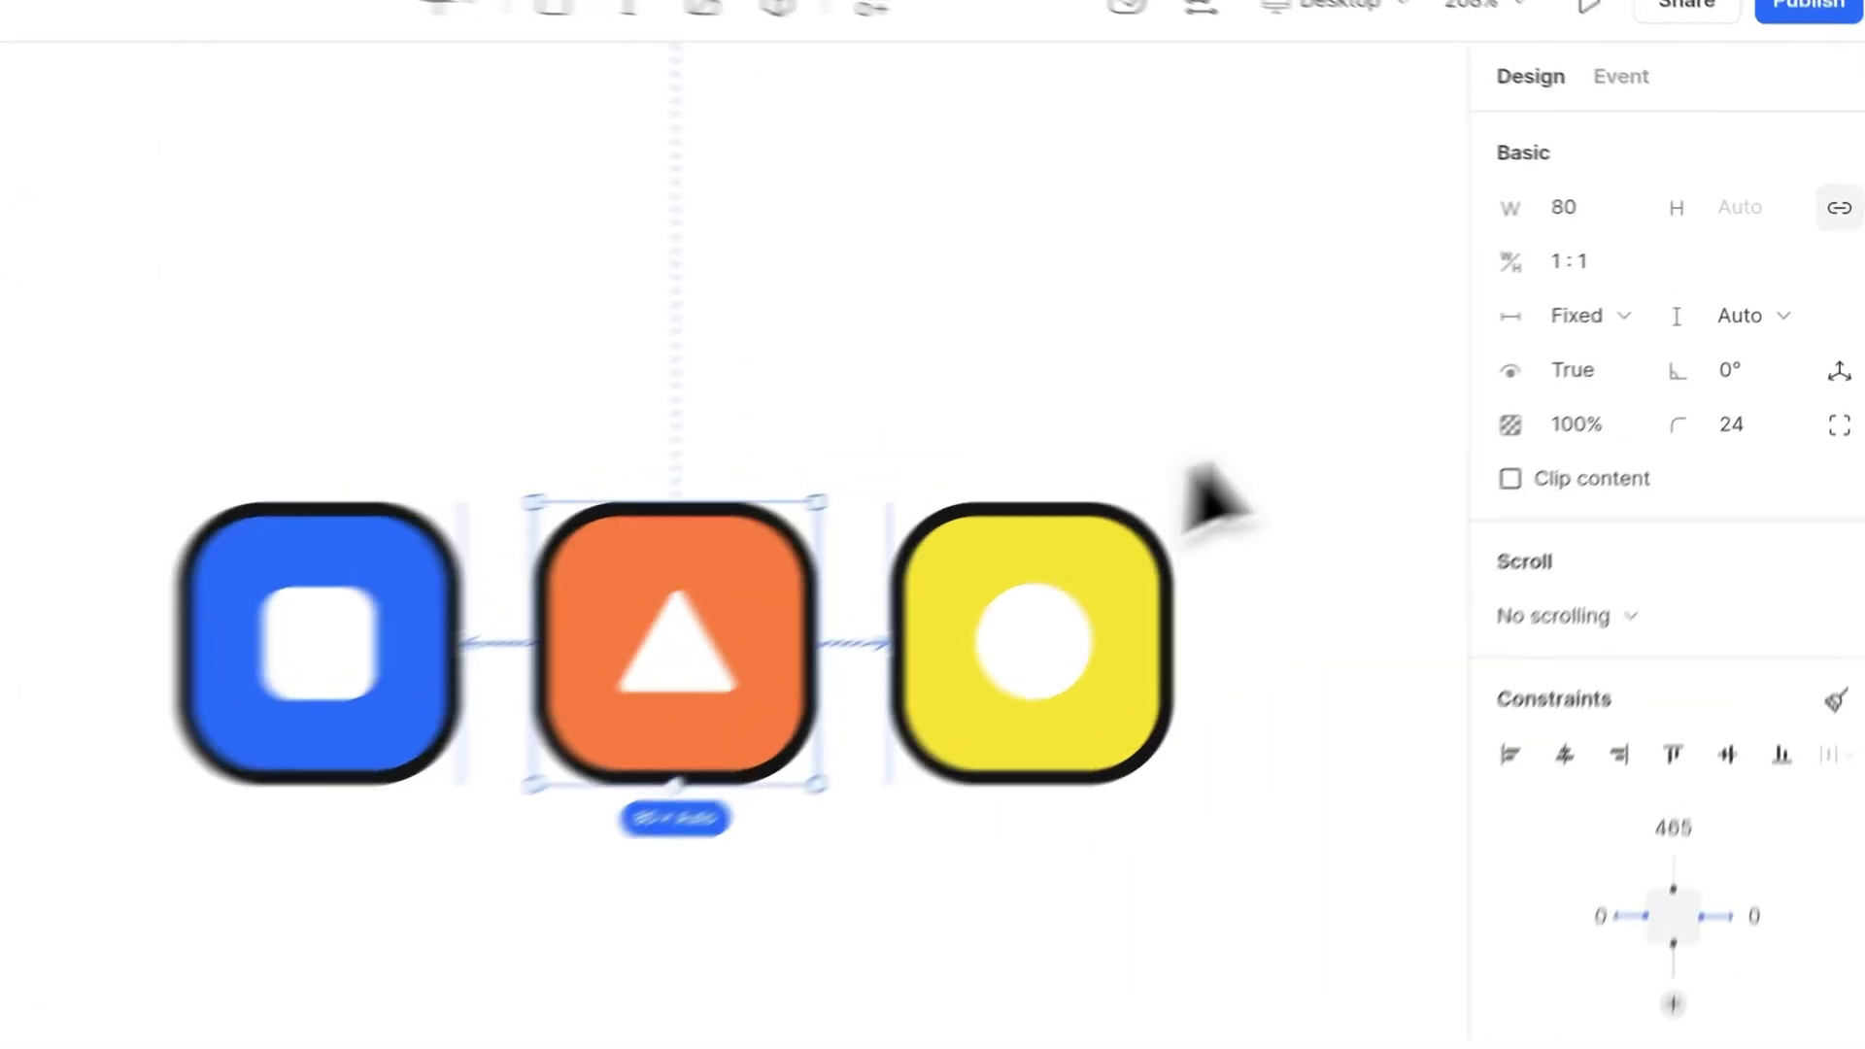
pyautogui.click(1583, 321)
pyautogui.click(1612, 433)
pyautogui.click(1361, 451)
pyautogui.click(1059, 631)
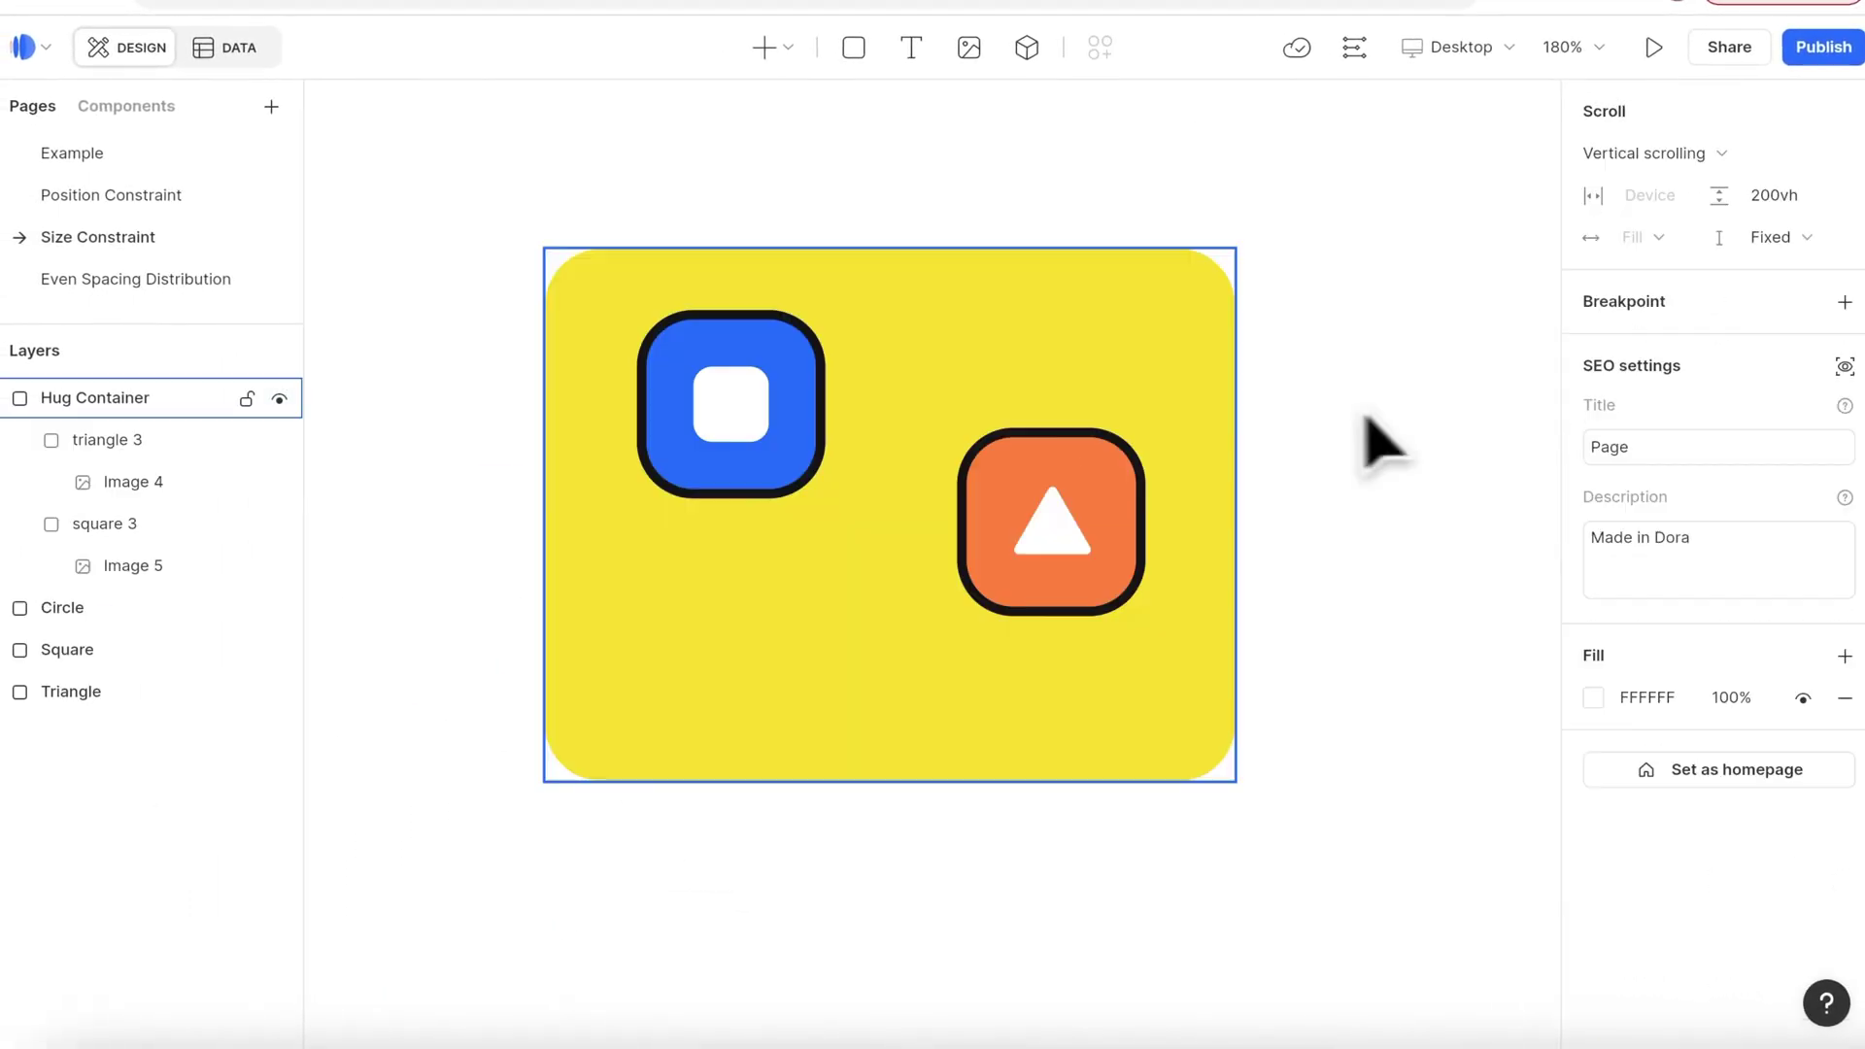
pyautogui.click(1184, 387)
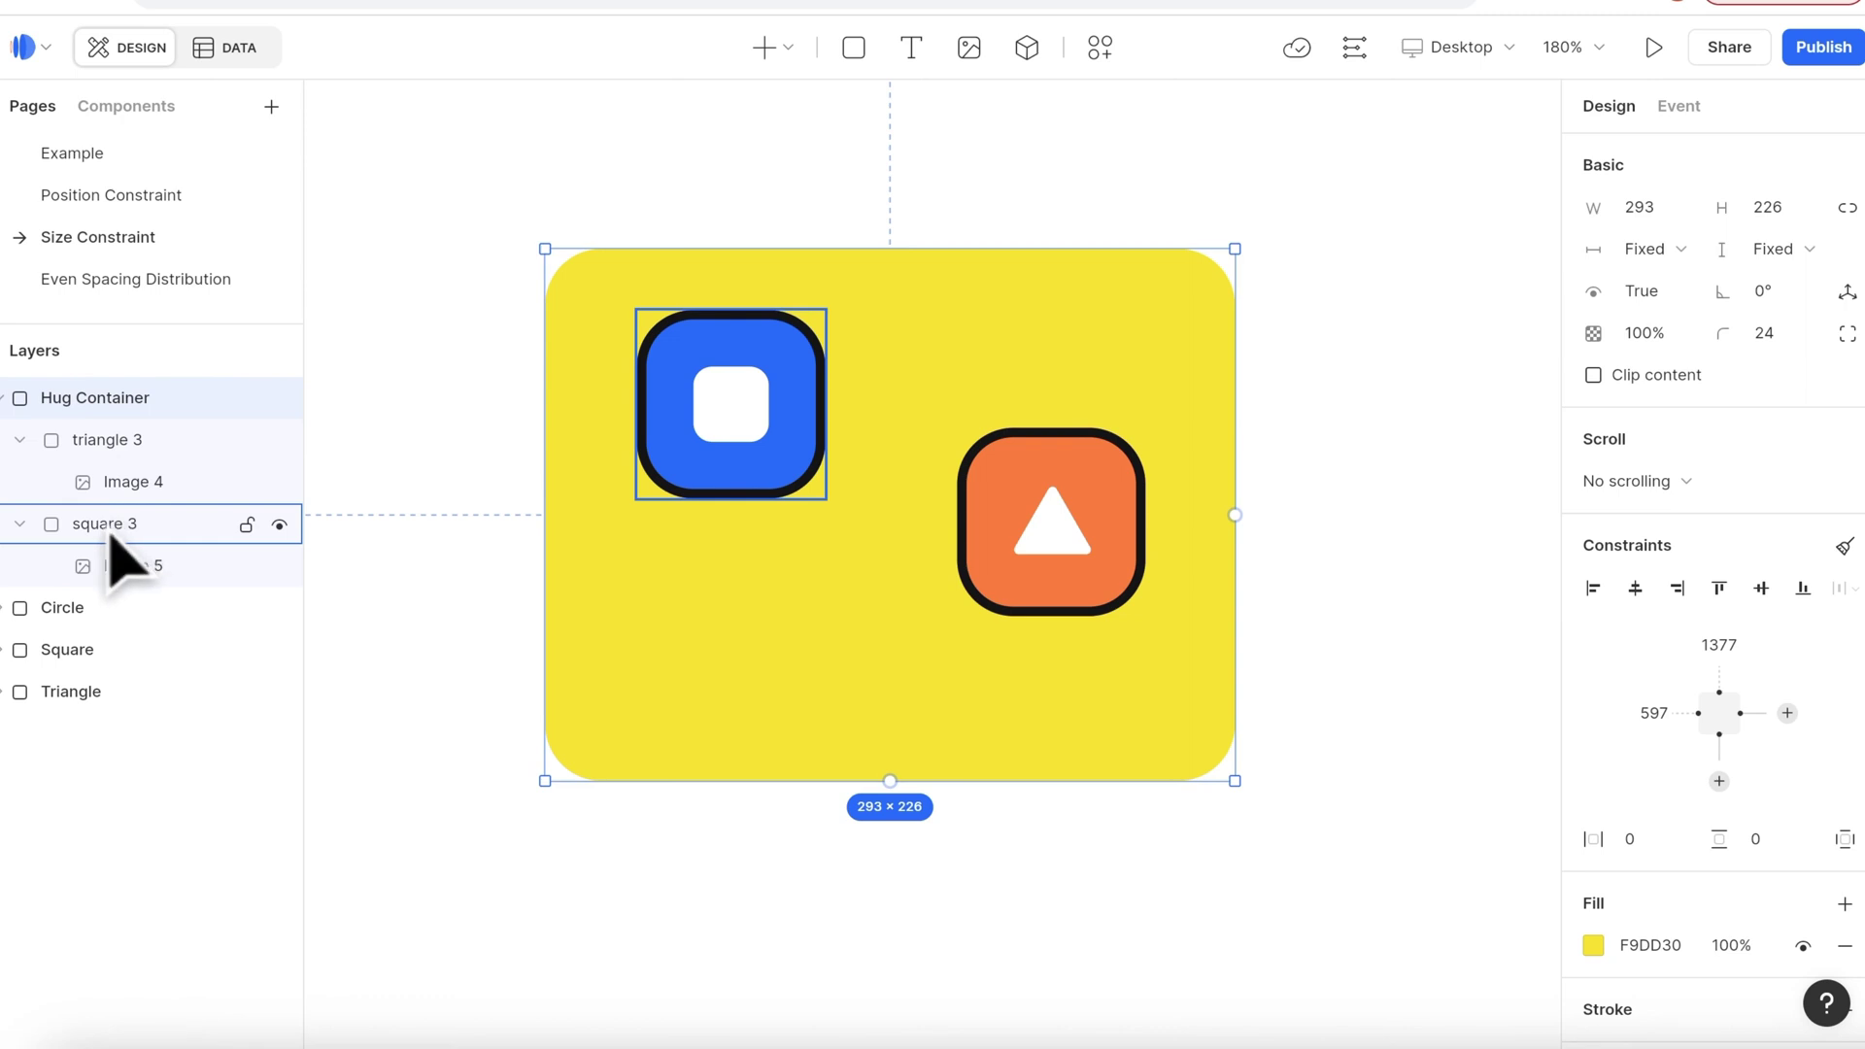
# Set the Hug Container's width and height to Hug contents, then move triangle 3 bottom-right so it grows to 273 × 322.
pyautogui.click(1649, 248)
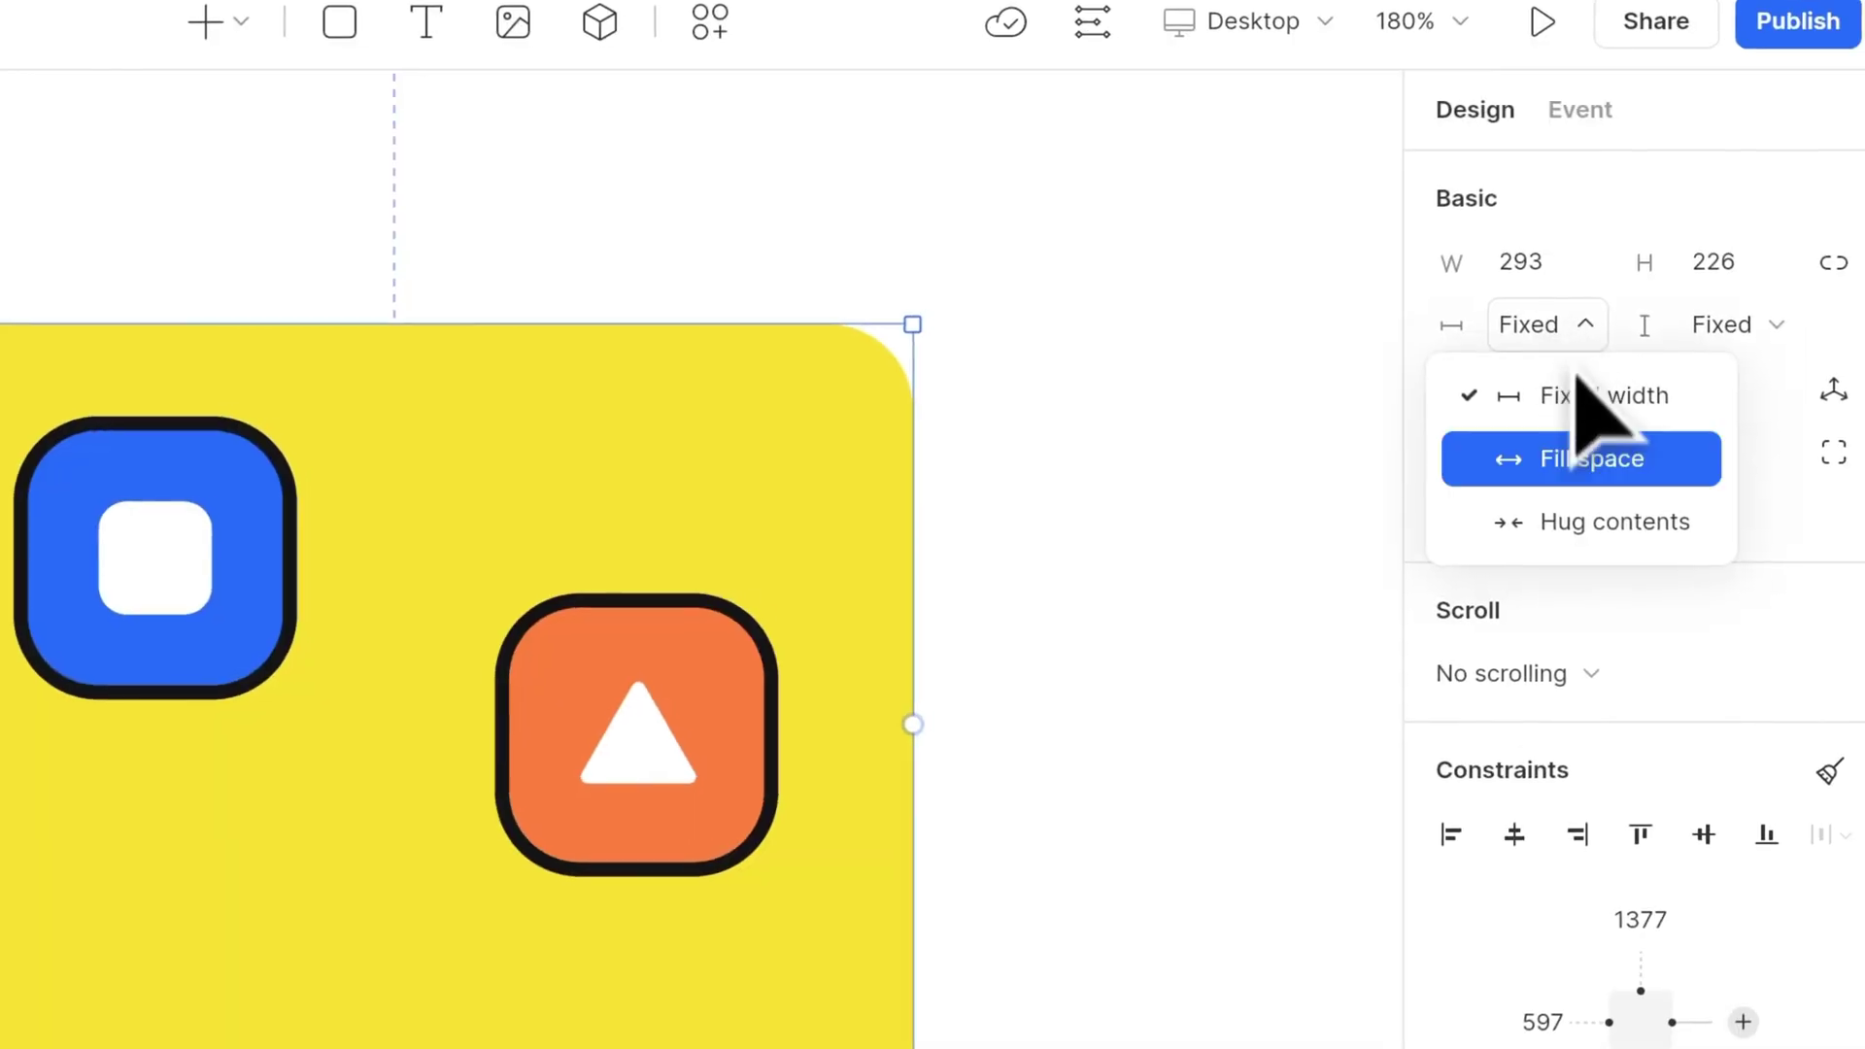
pyautogui.click(1593, 521)
pyautogui.click(1724, 325)
pyautogui.click(1710, 523)
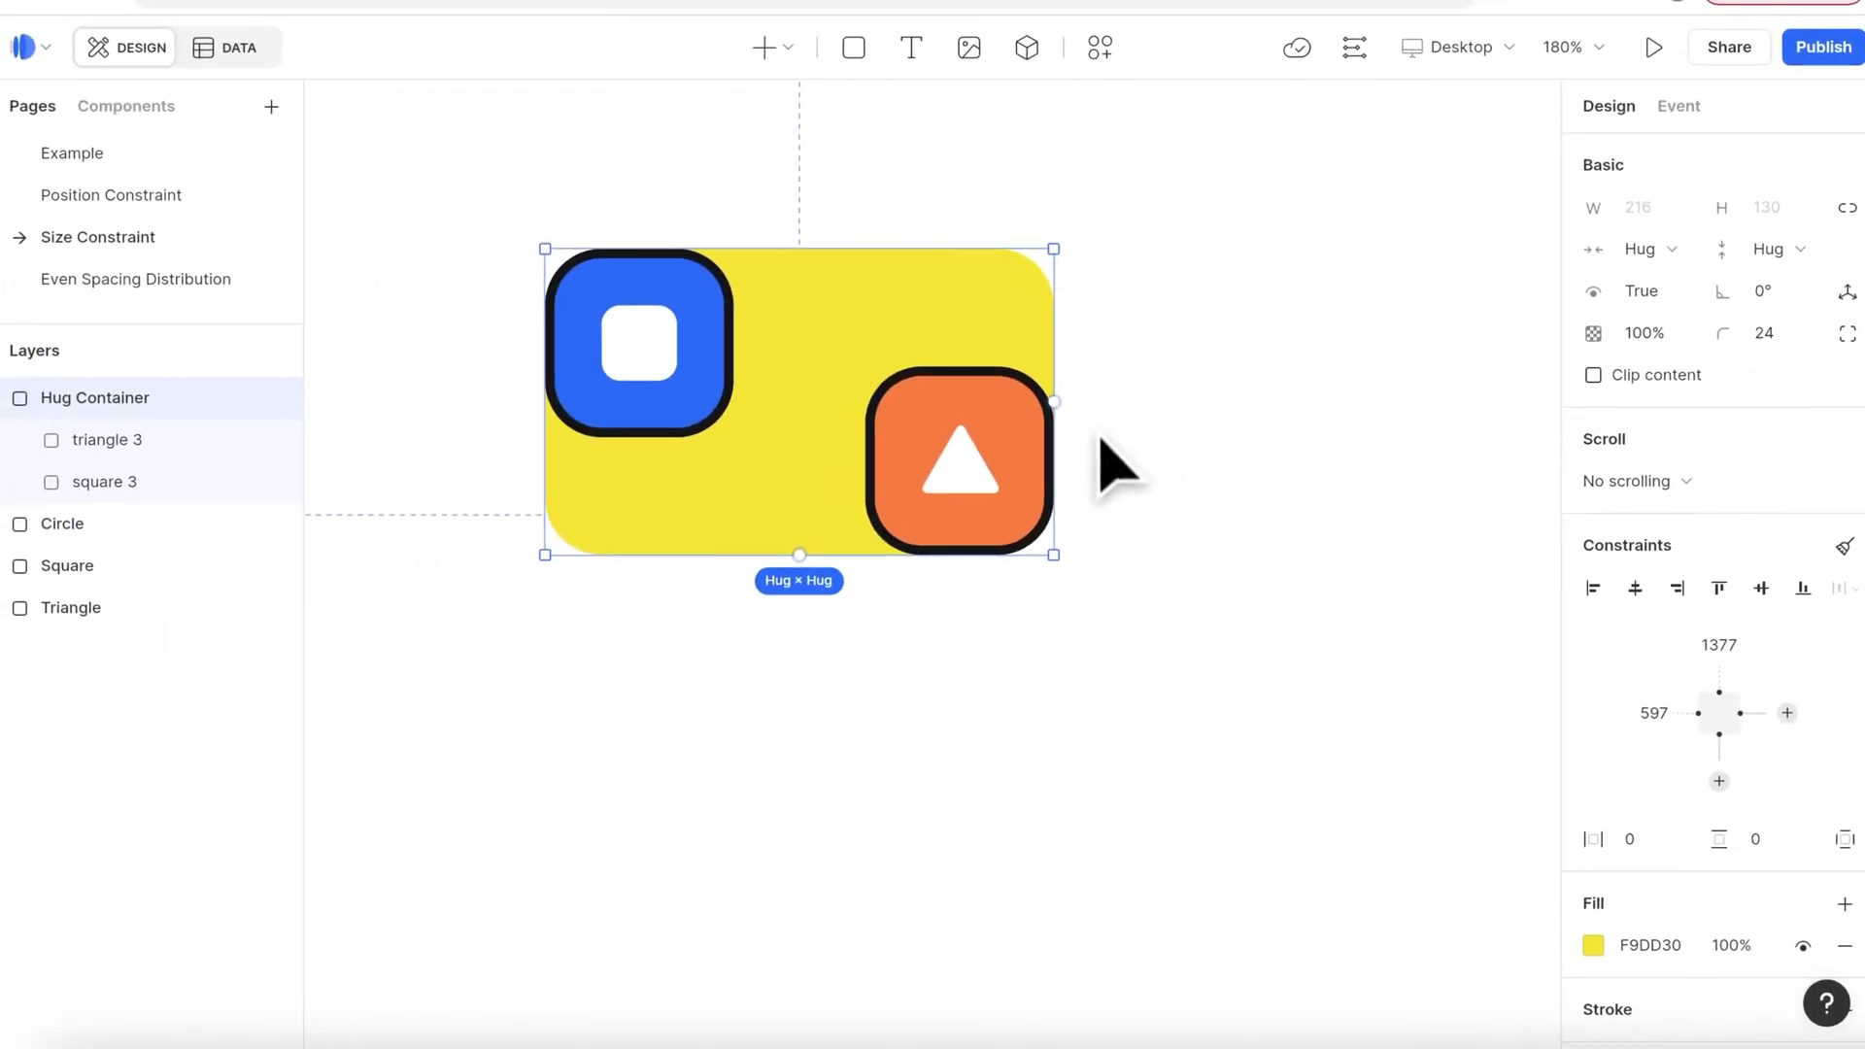
pyautogui.moveTo(970, 483); pyautogui.dragTo(1091, 675)
pyautogui.click(1061, 500)
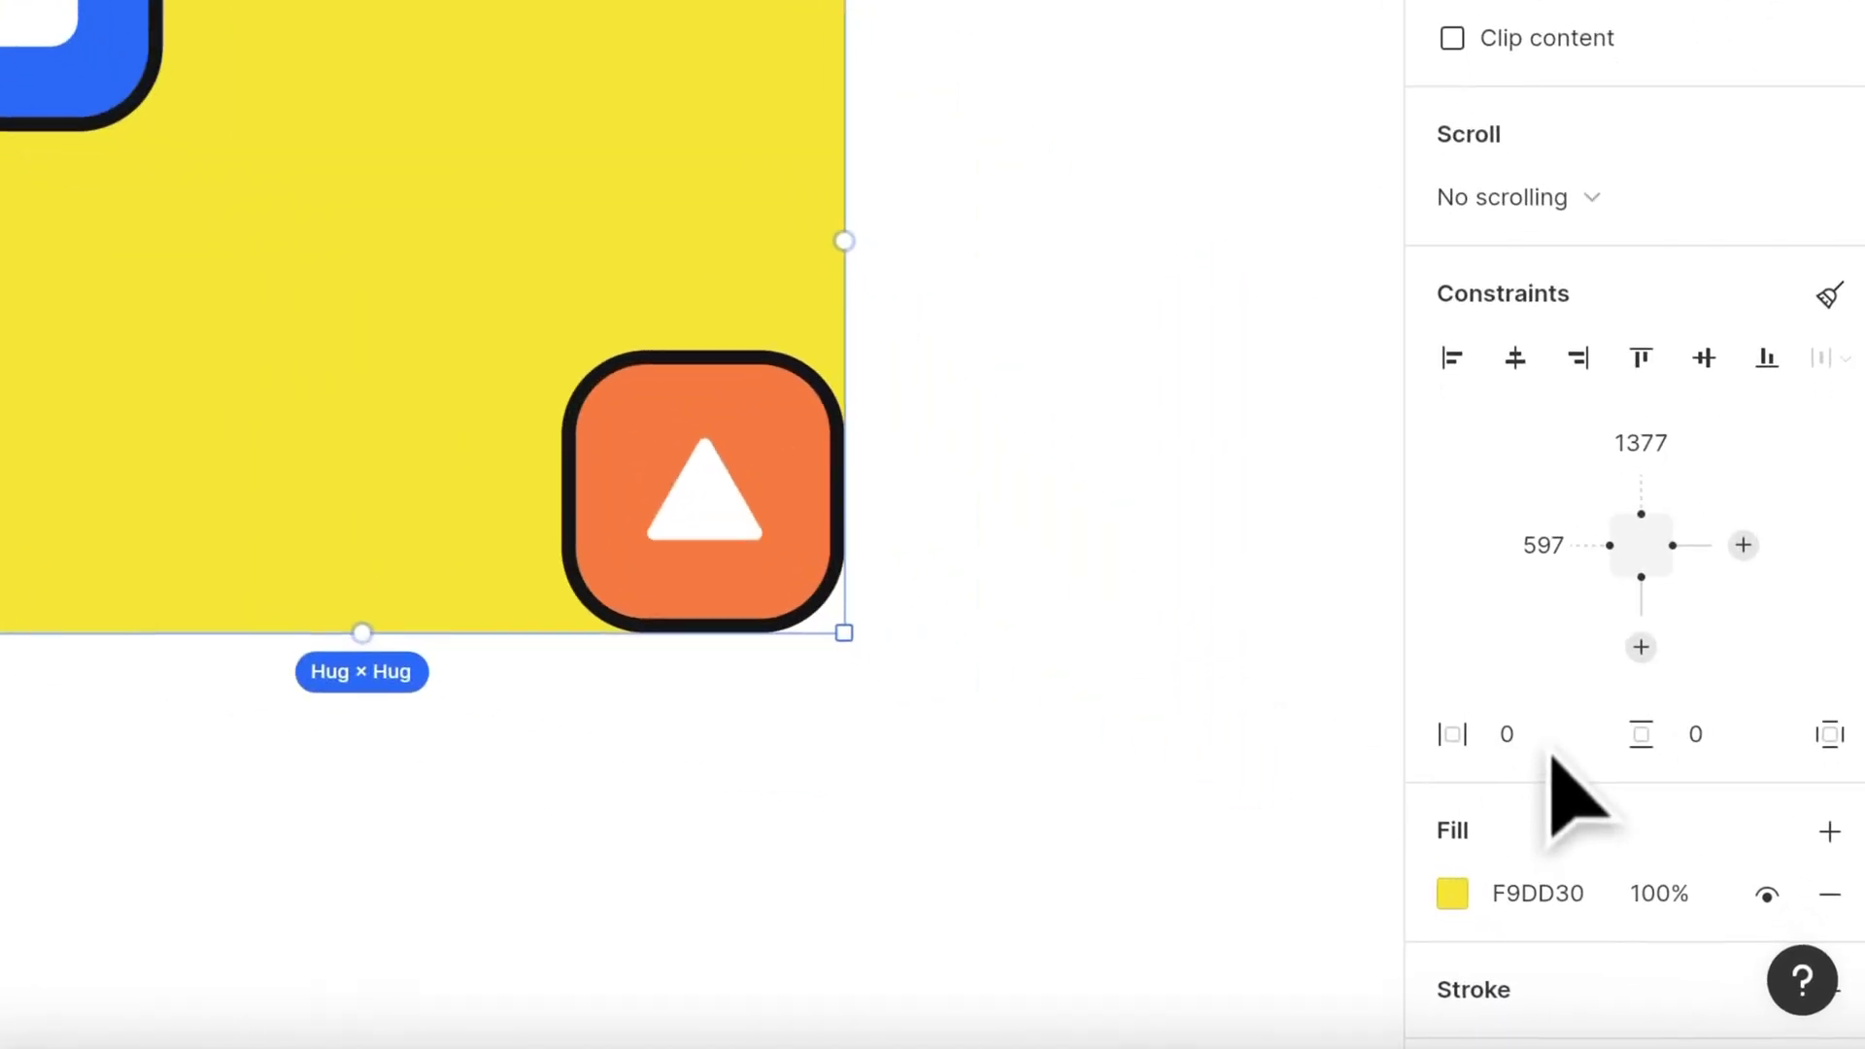
# Enter 25 px horizontal and vertical padding, enlarging the Hug Container to 323 × 272.
pyautogui.click(1651, 843)
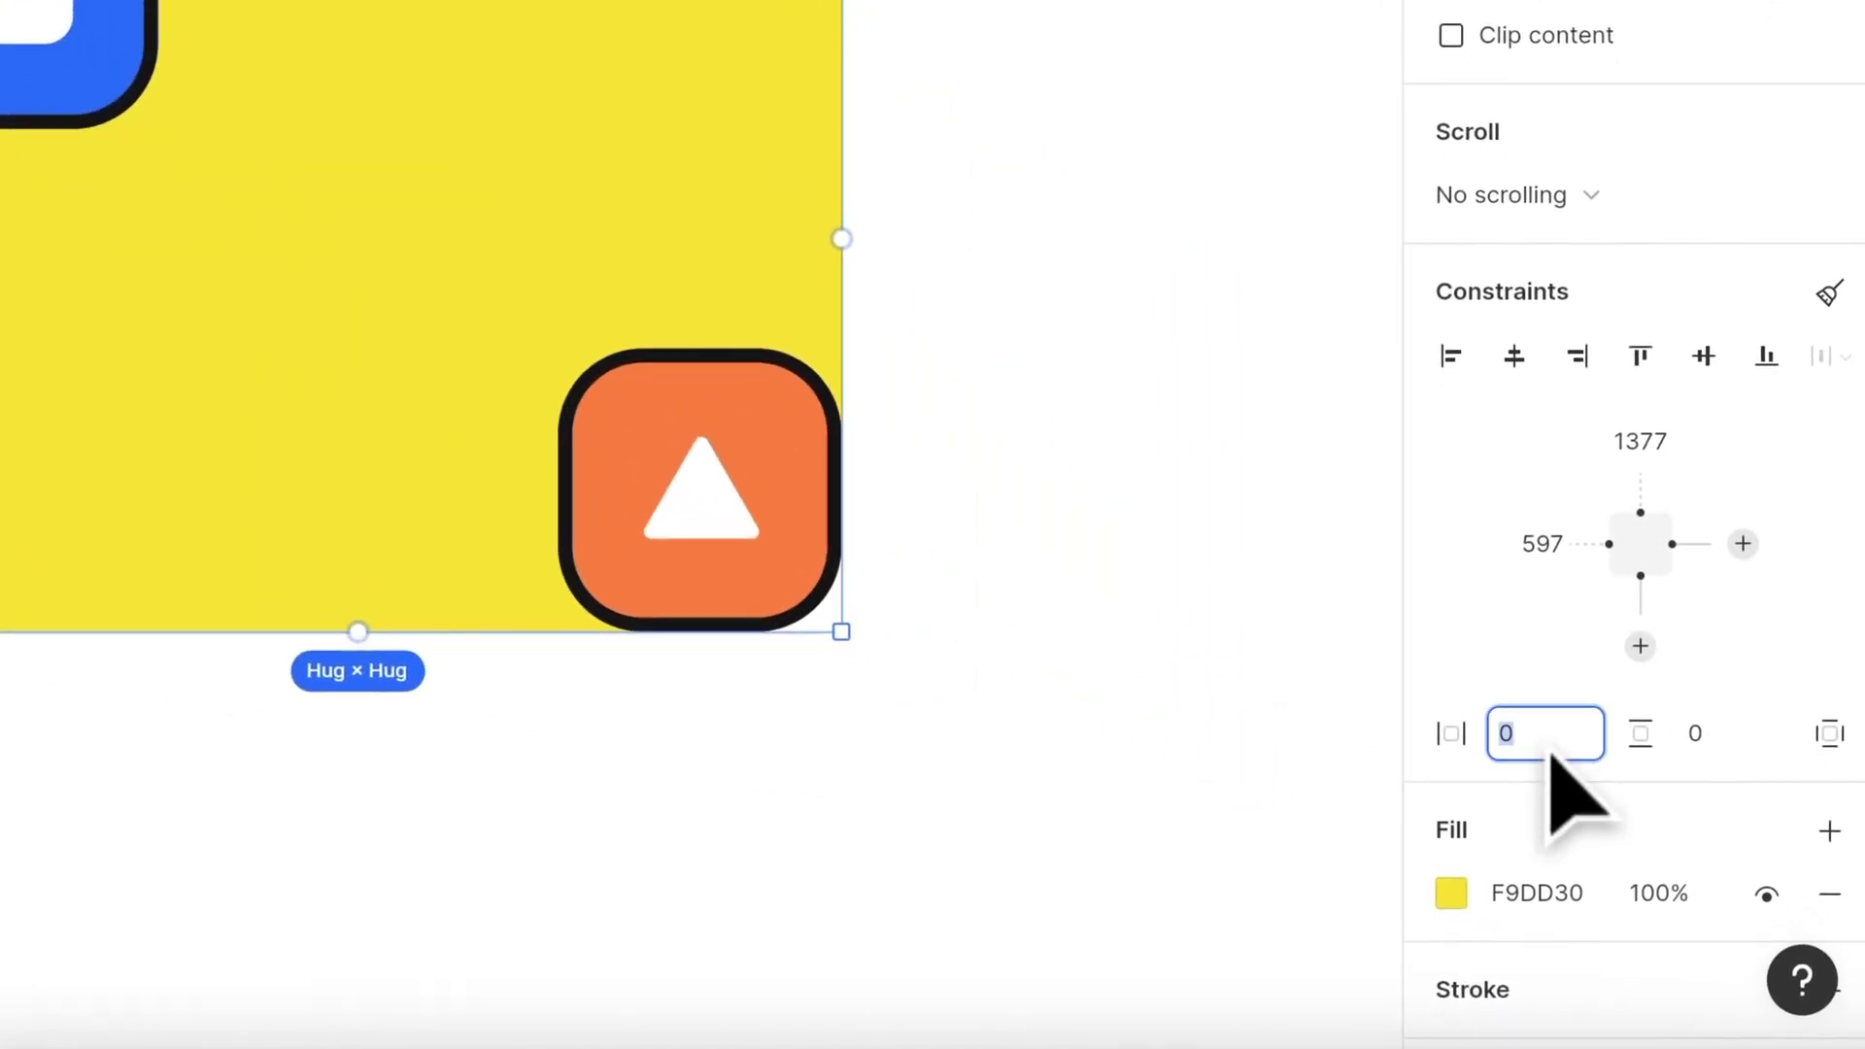
pyautogui.write('25')
pyautogui.click(1755, 748)
pyautogui.write('25')
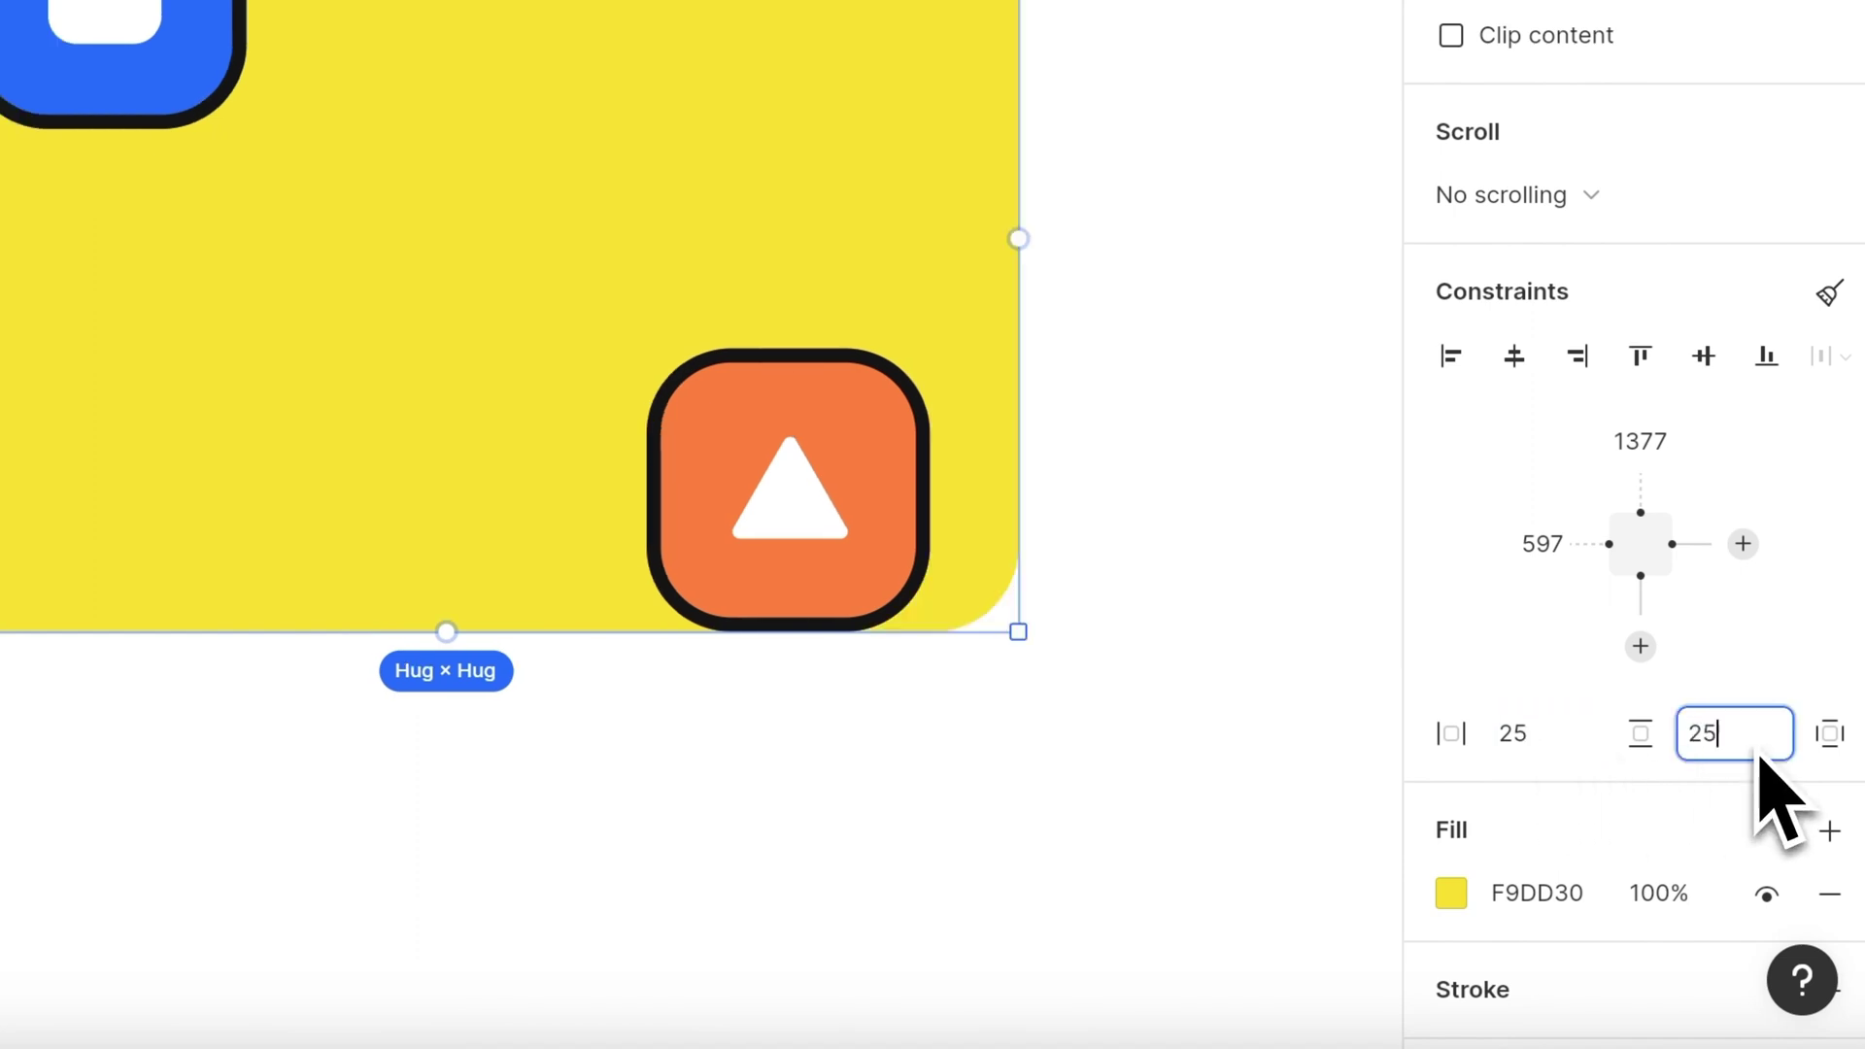
pyautogui.press('Return')
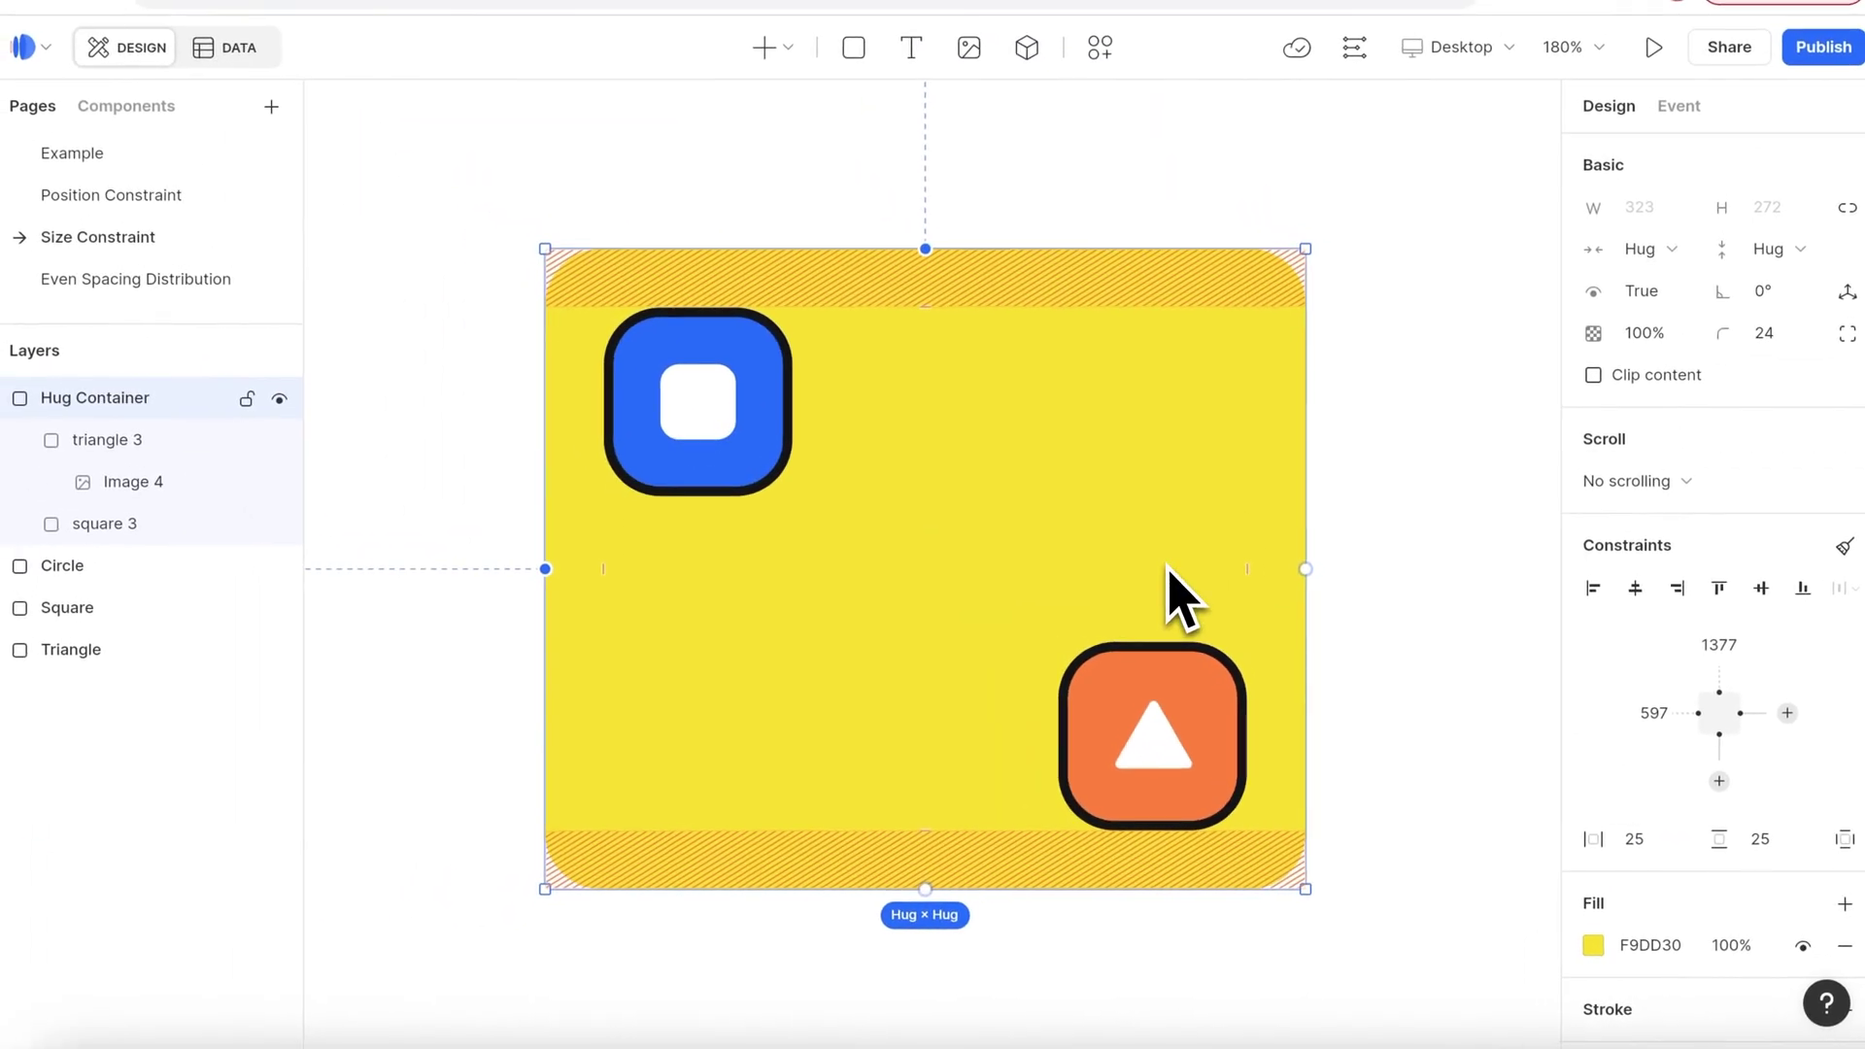
pyautogui.click(1170, 709)
pyautogui.click(1249, 562)
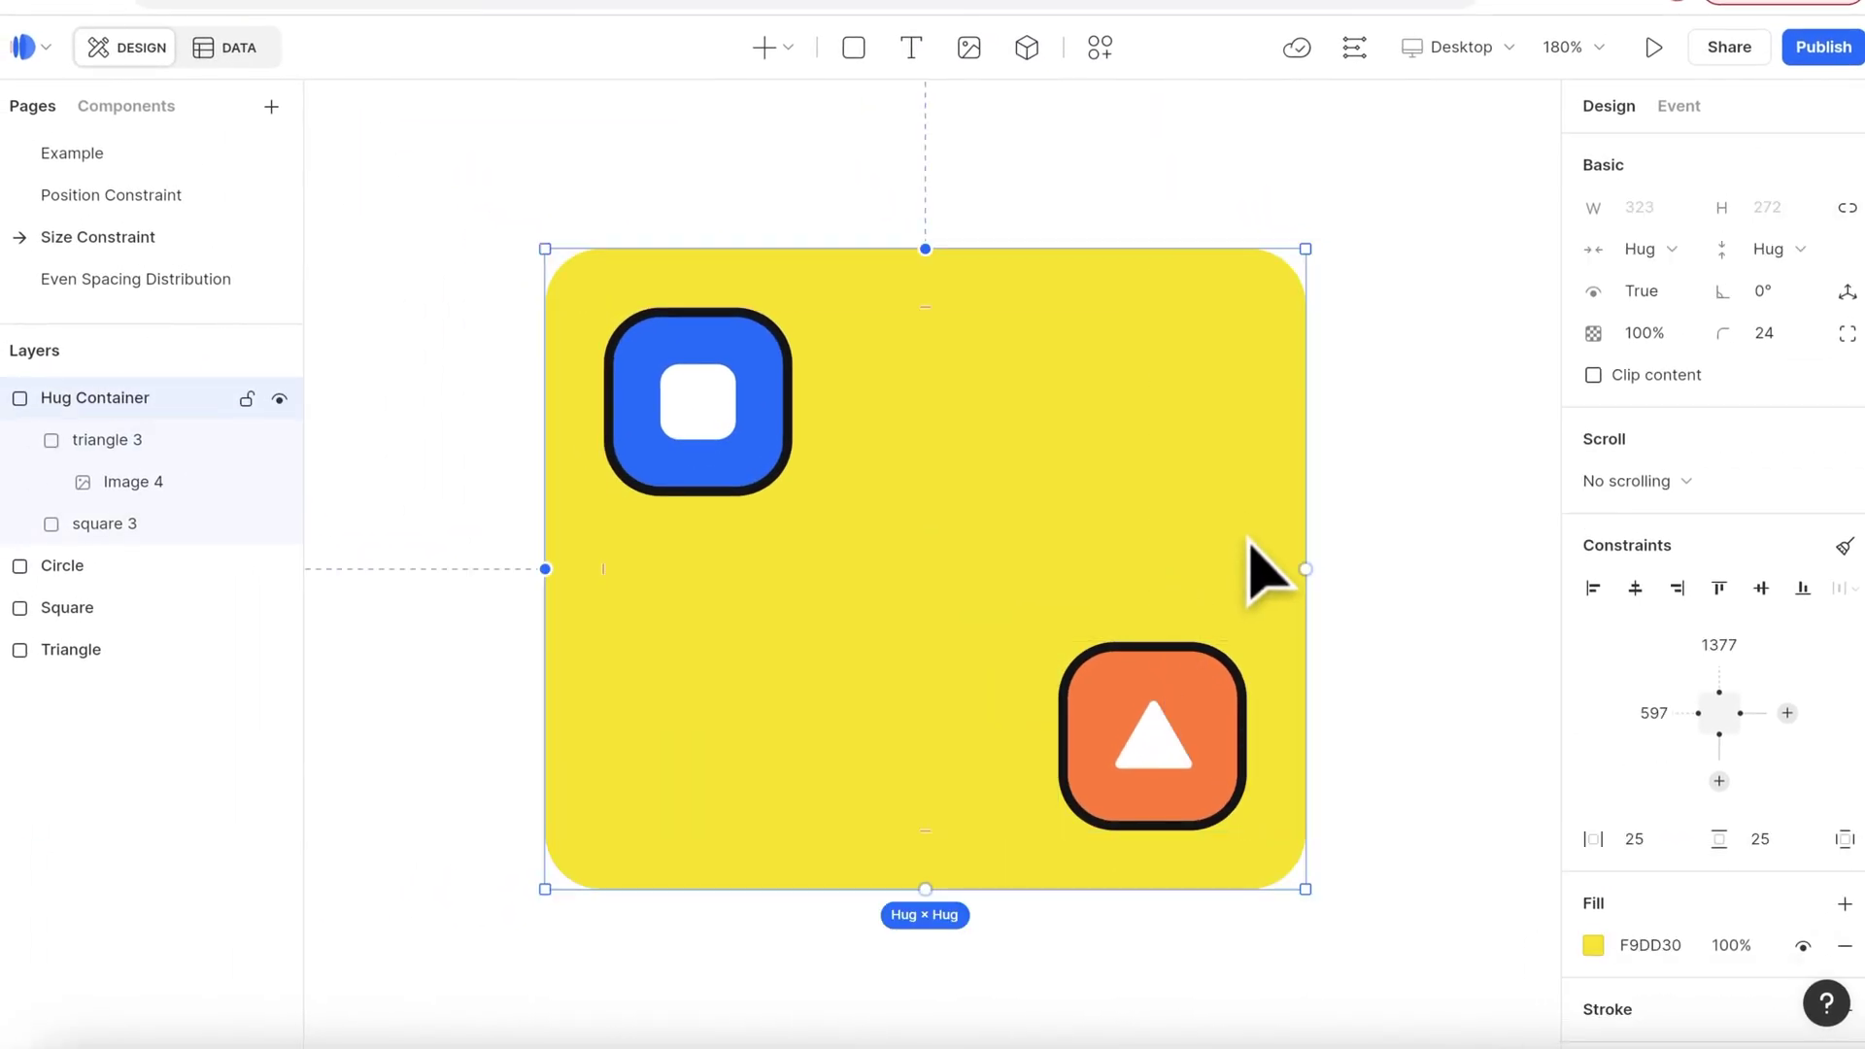
# Set the Hug Container's width and height to Fixed, keeping it at 323 × 272.
pyautogui.click(1681, 254)
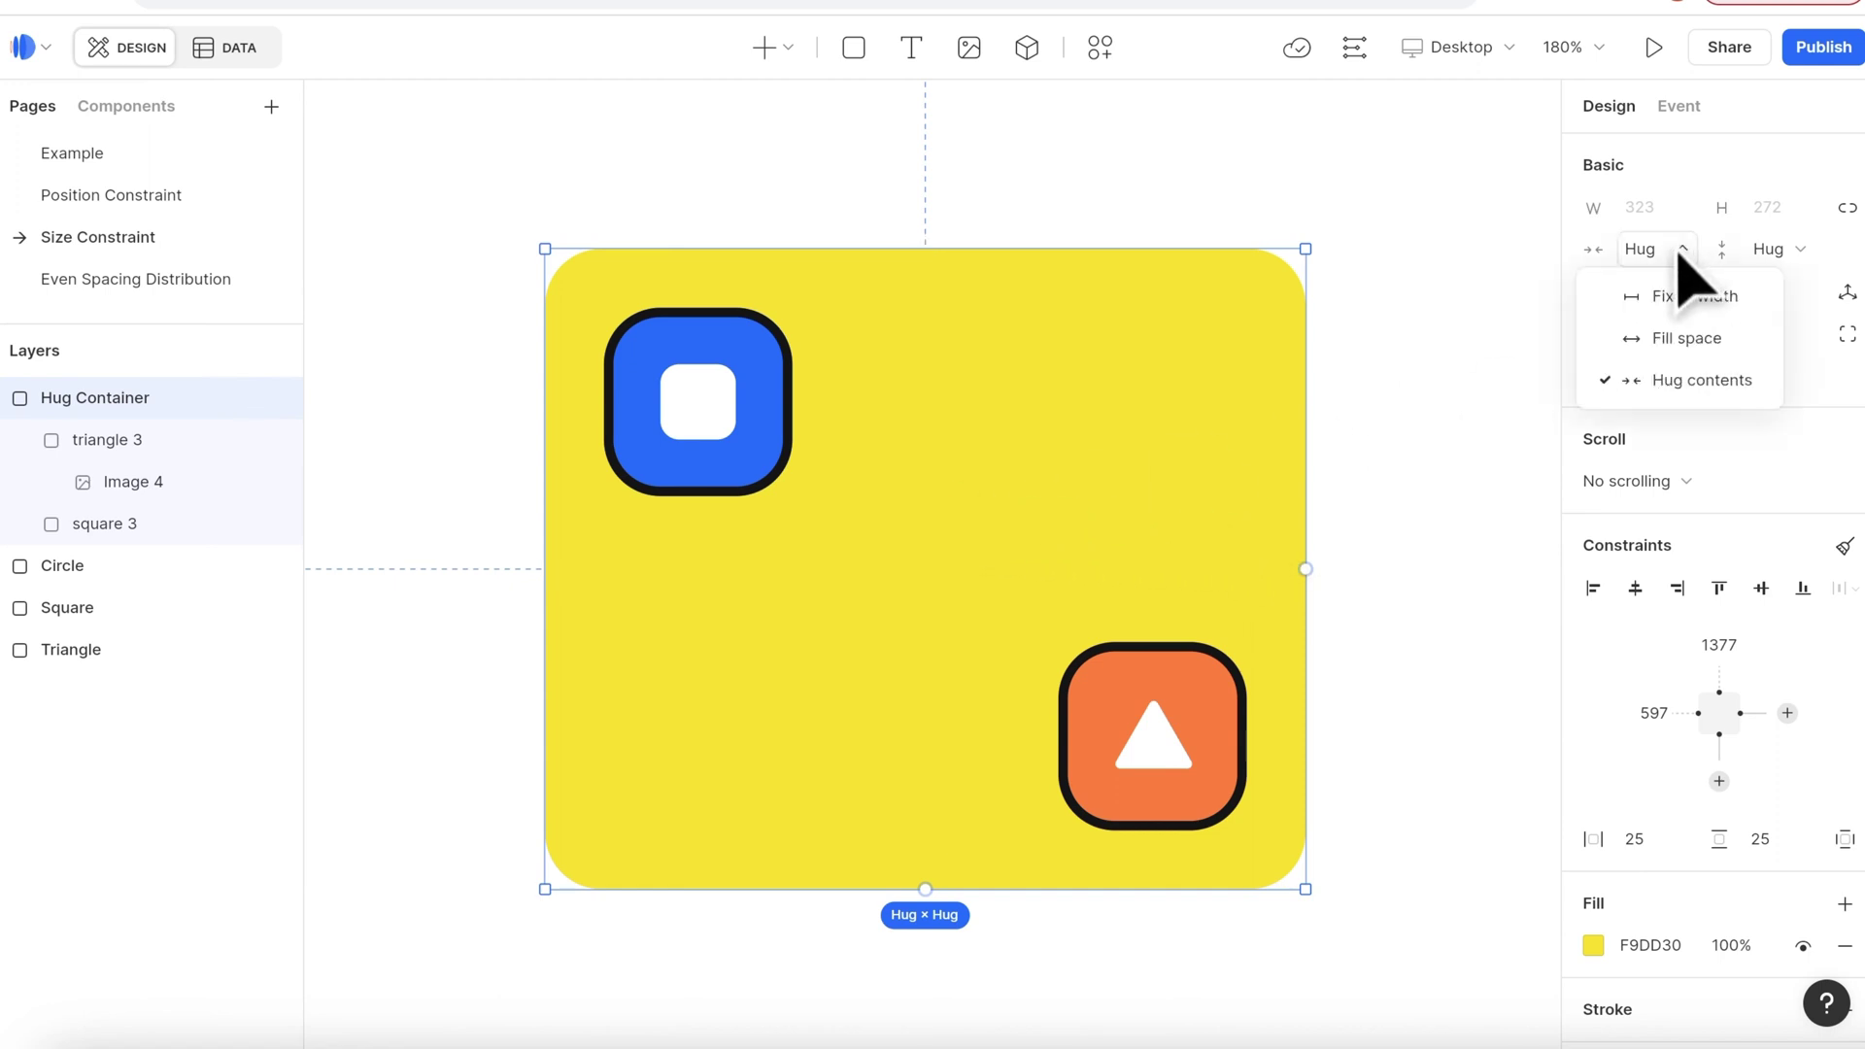
pyautogui.click(1673, 303)
pyautogui.click(1776, 251)
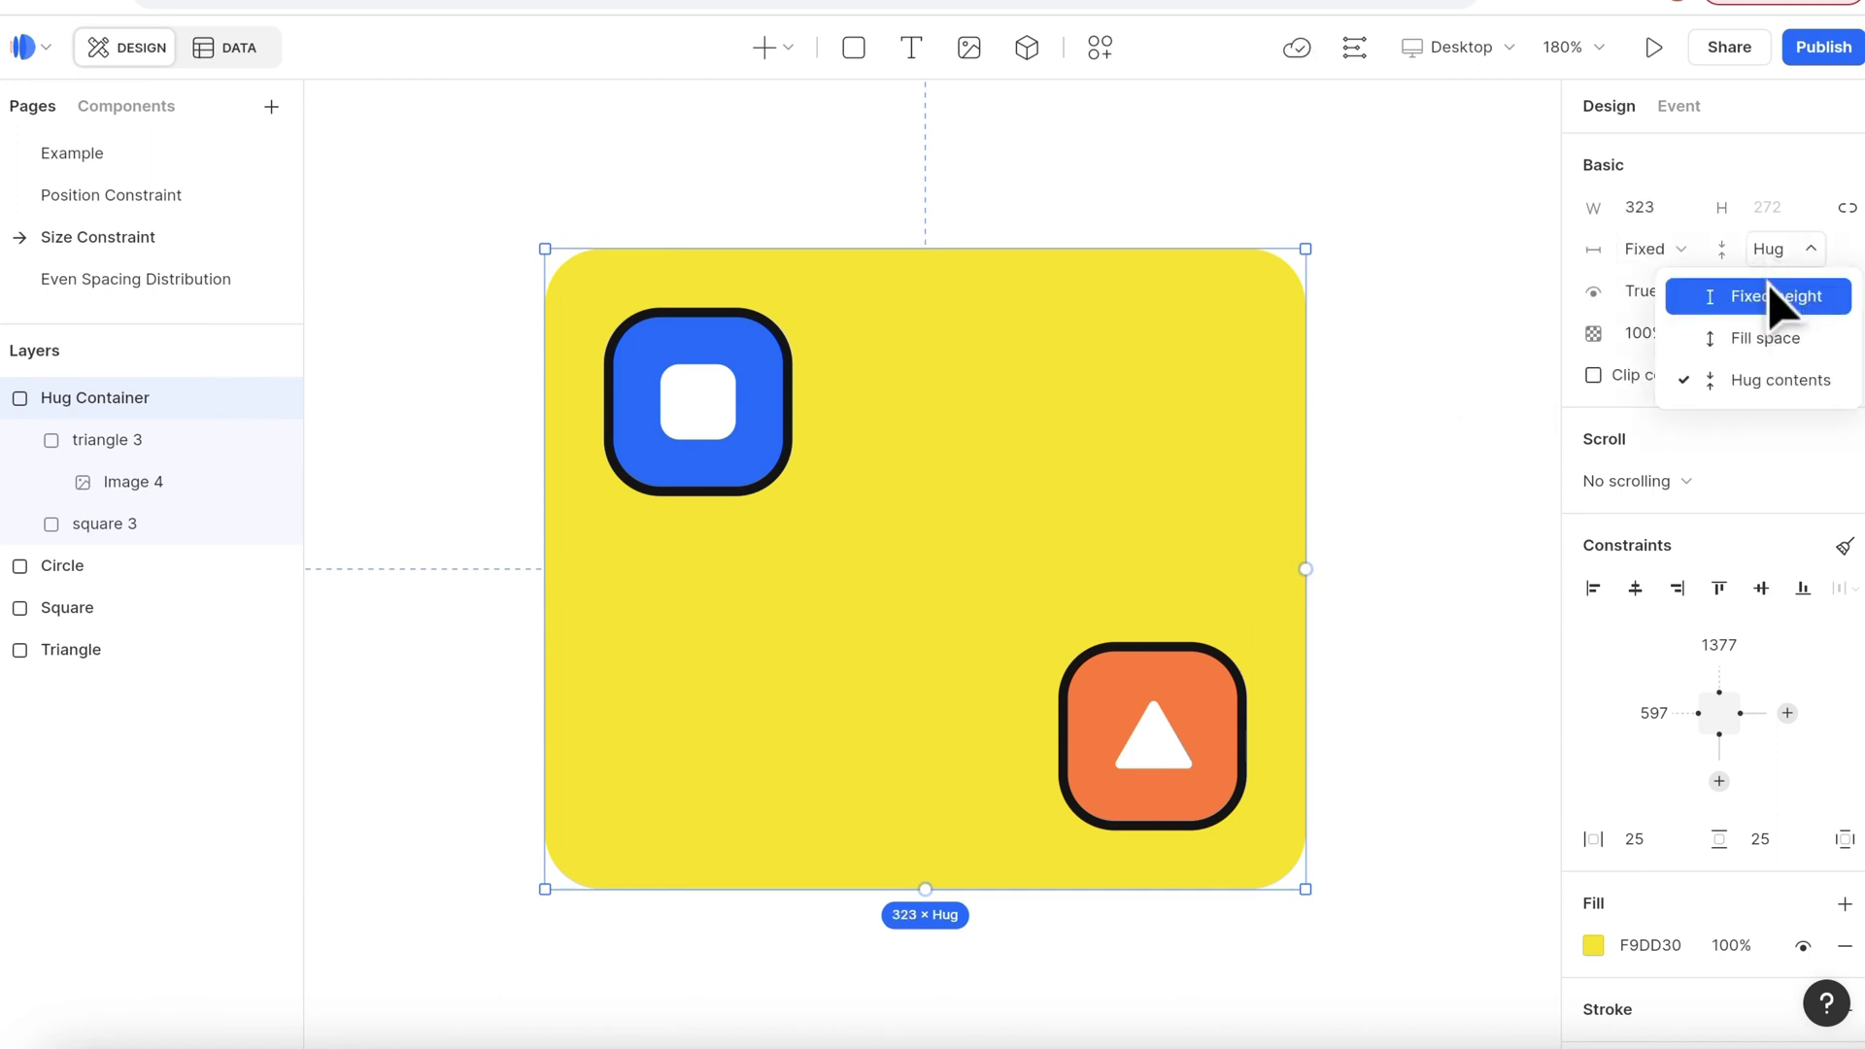
pyautogui.click(1778, 294)
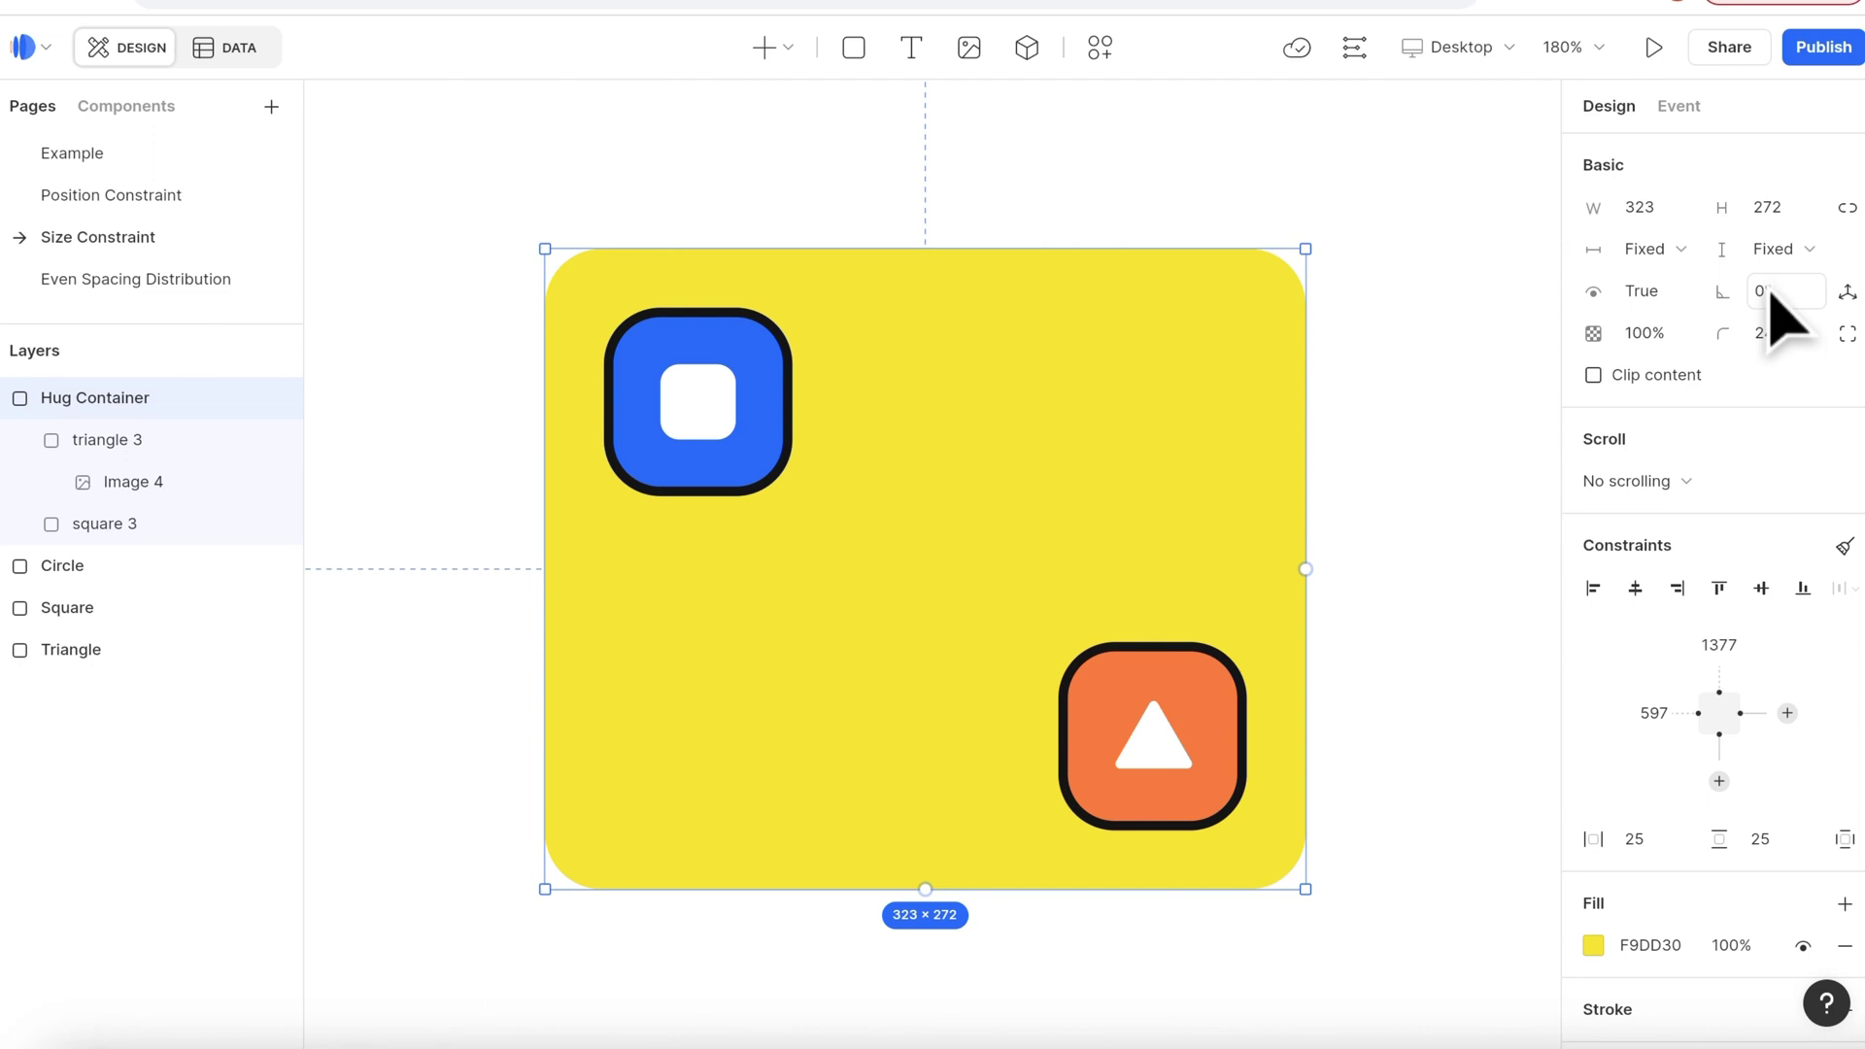
# Position the blue square icon 100 from the container's top.
pyautogui.click(714, 442)
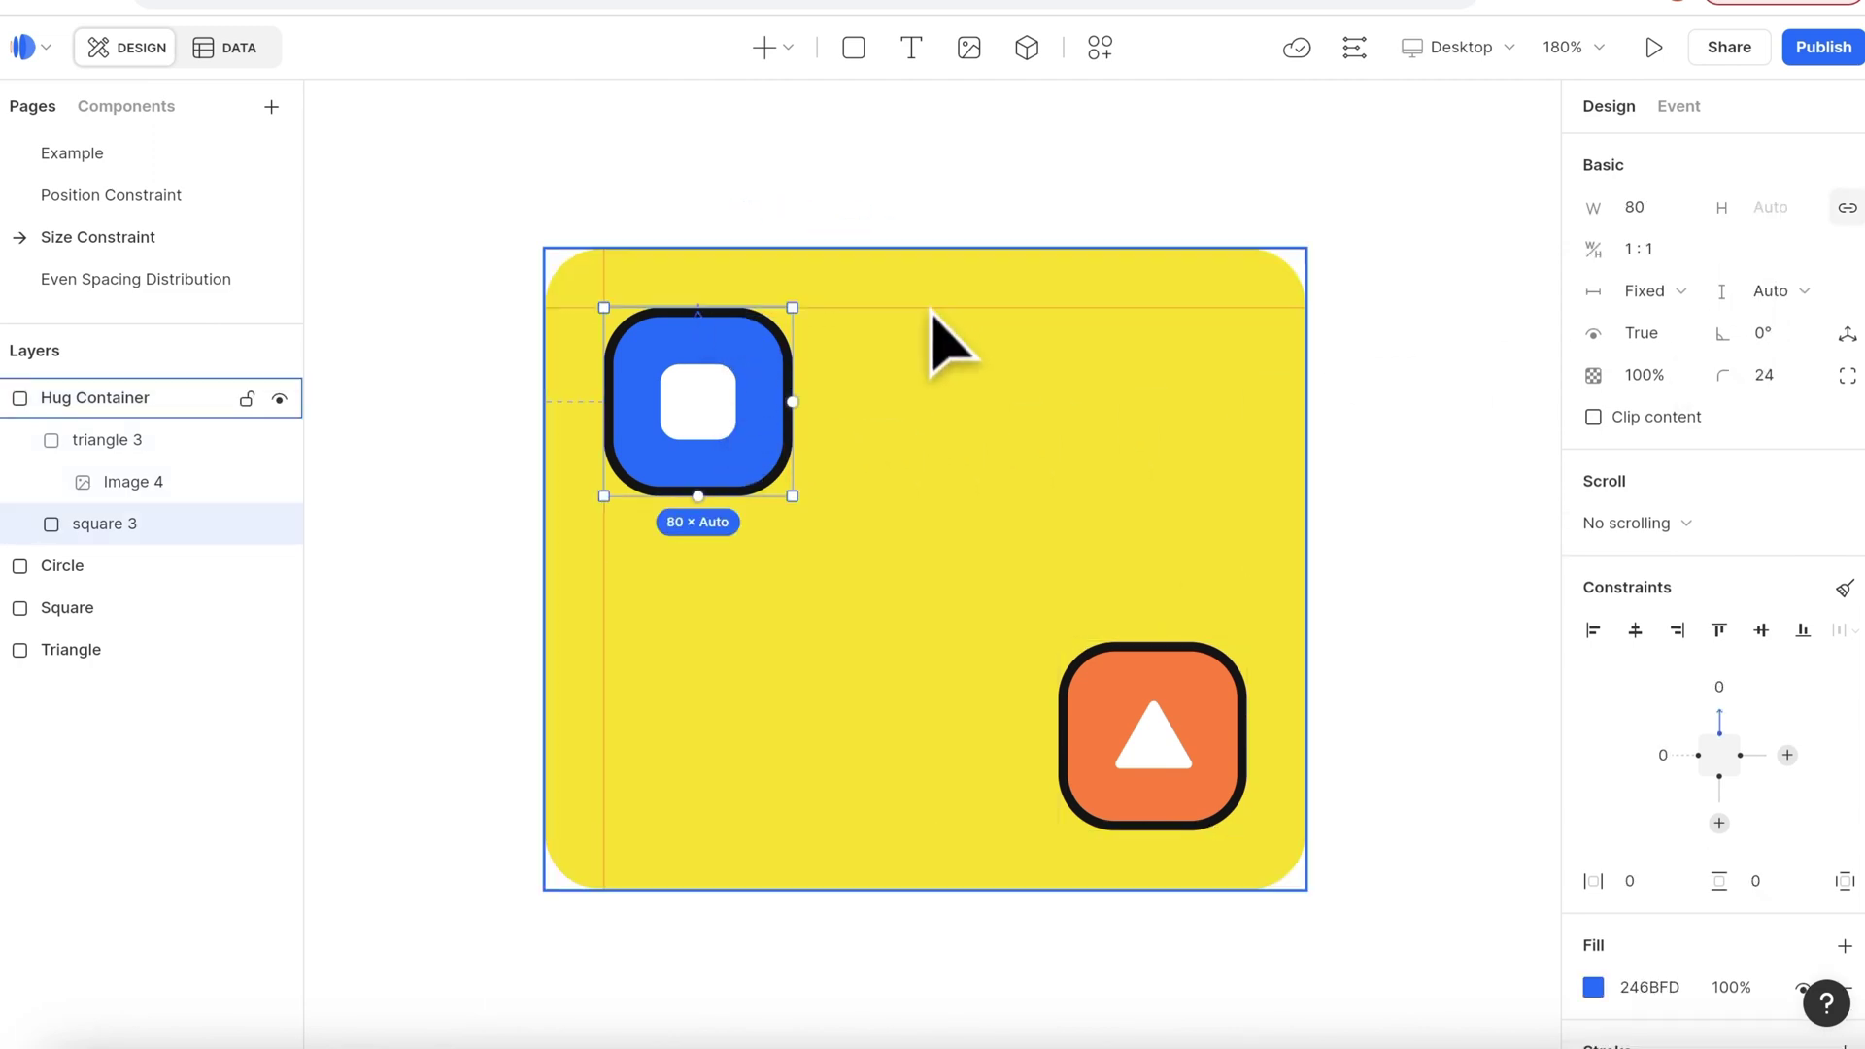
pyautogui.click(1721, 687)
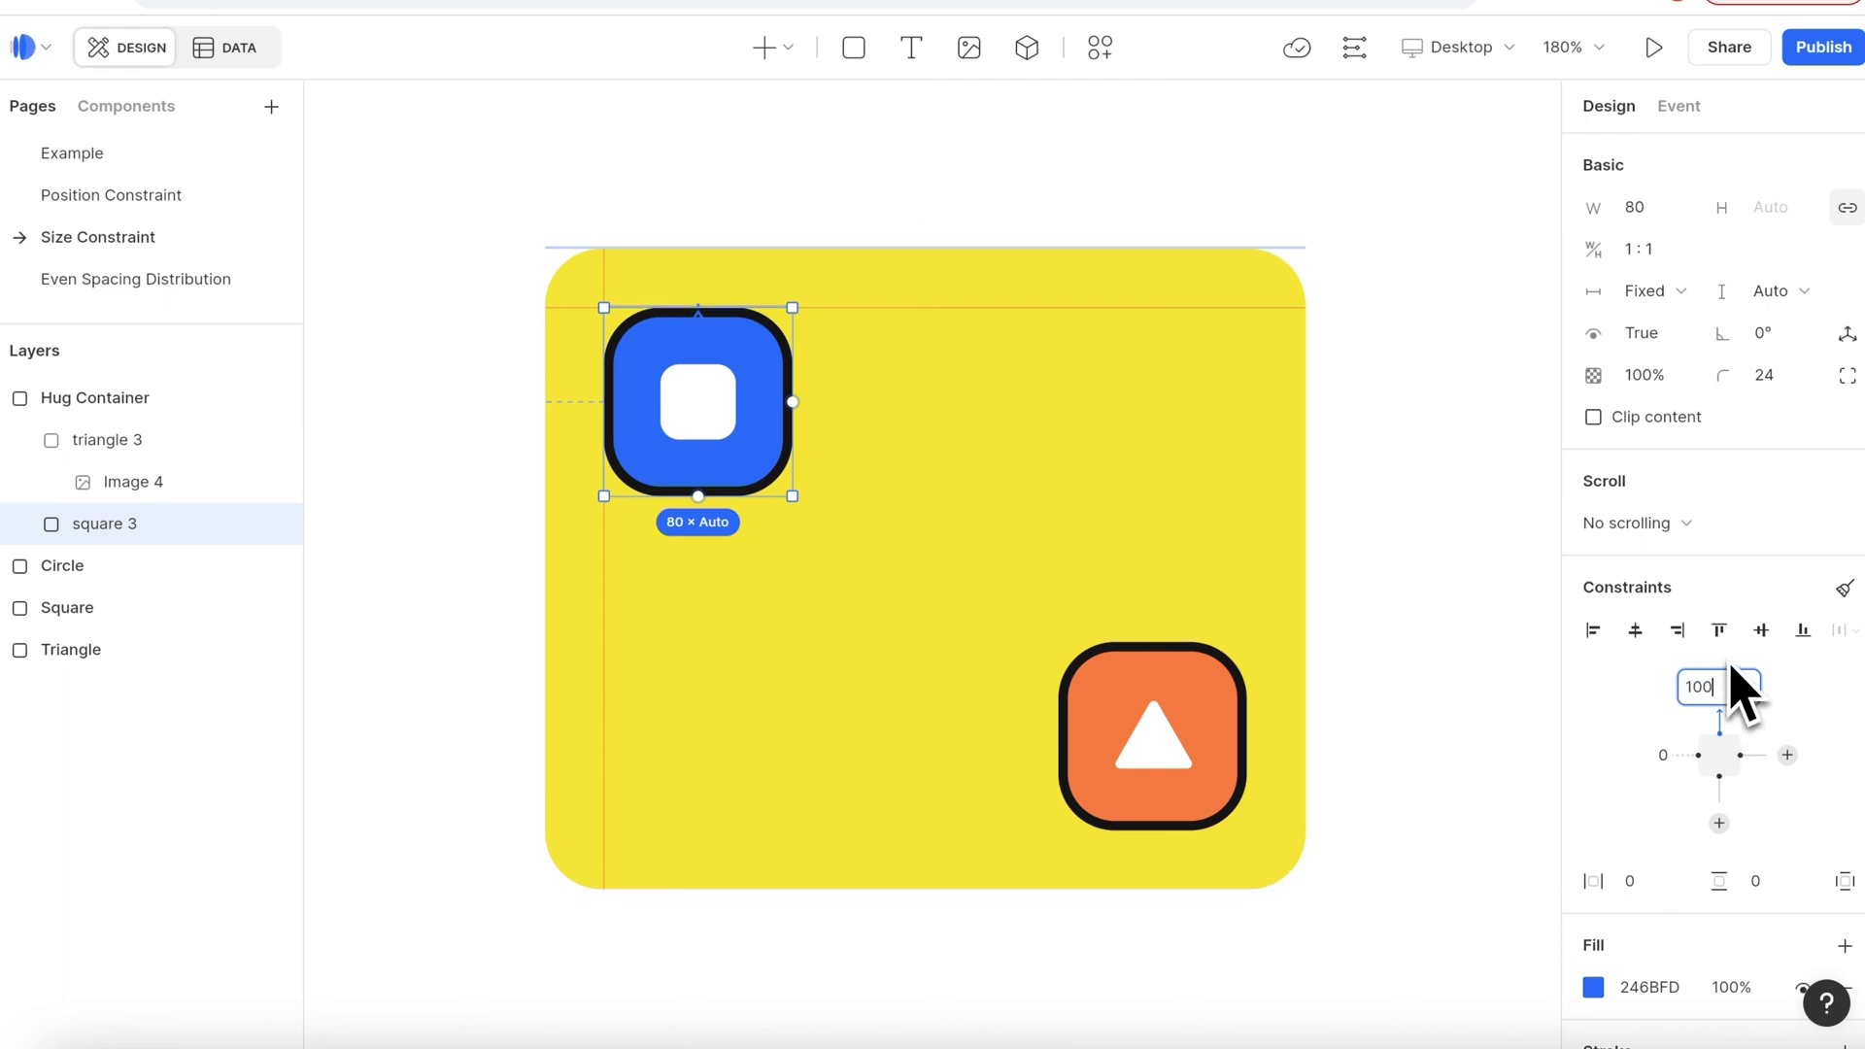
pyautogui.press('Return')
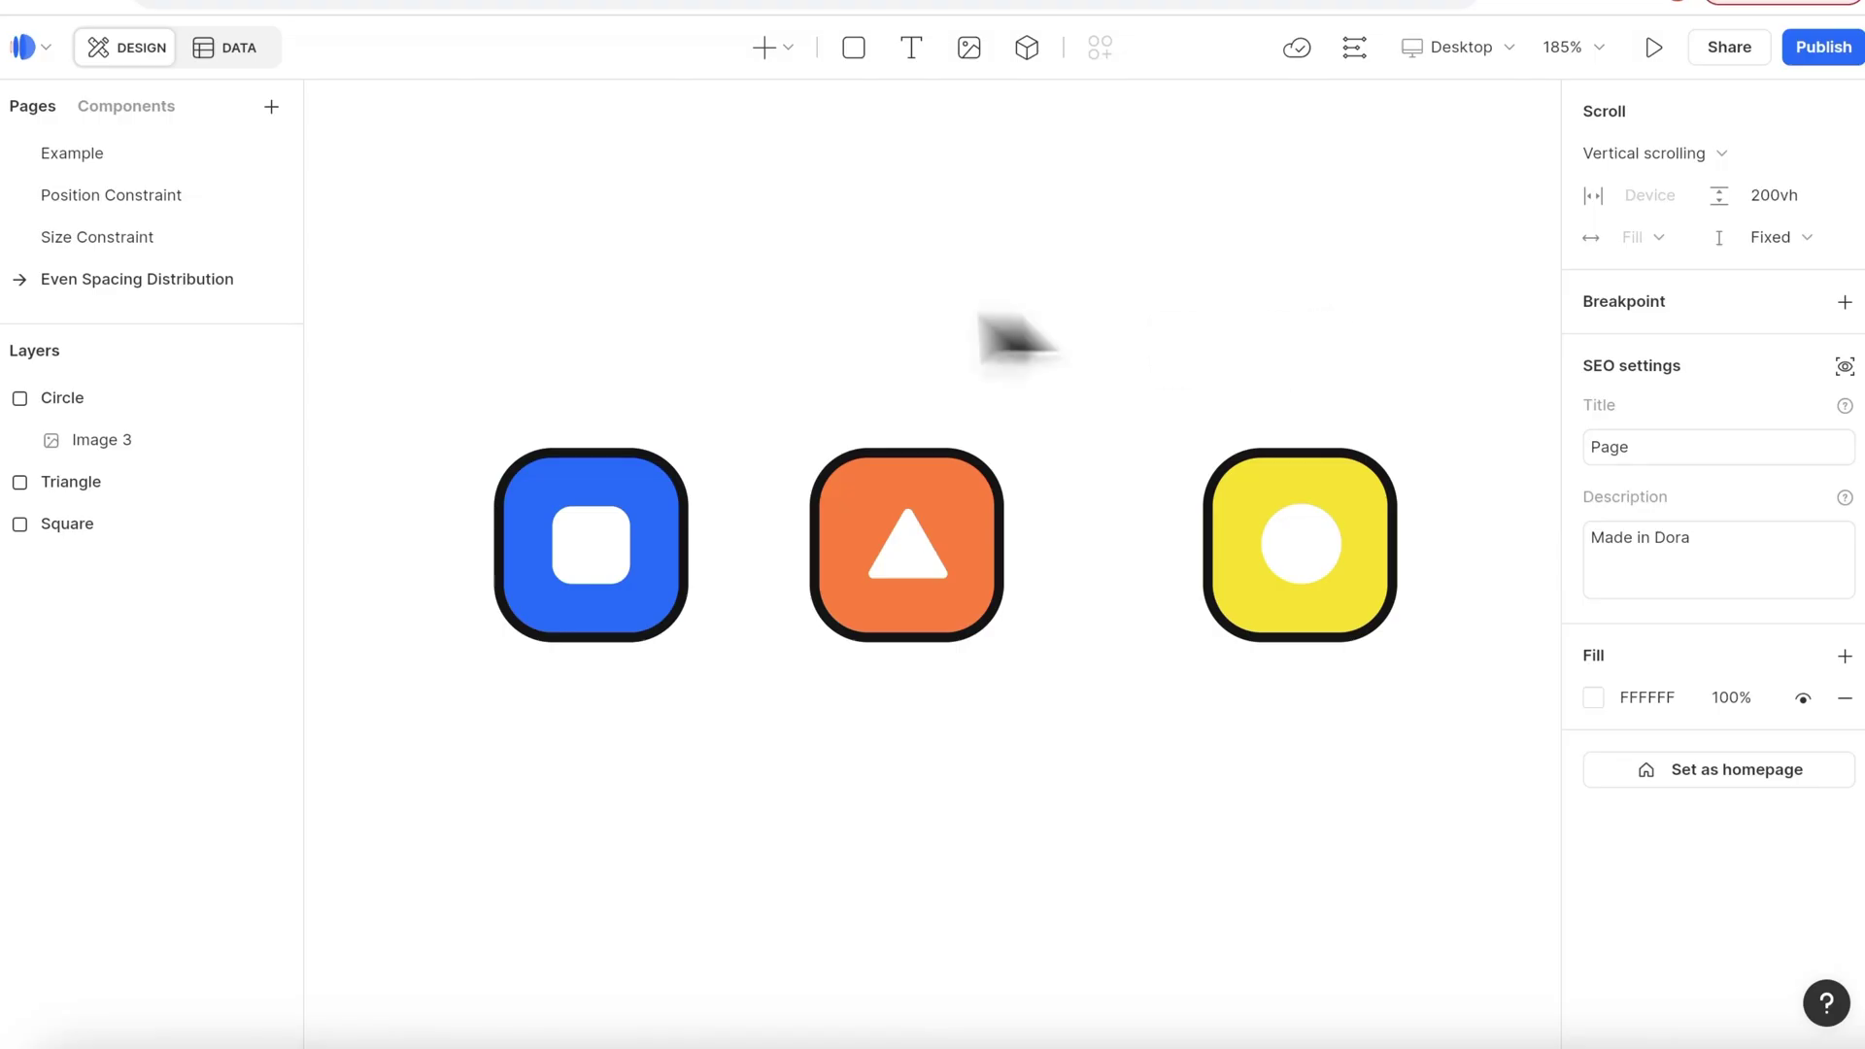
# Distribute the three icons with equal horizontal spacing and shrink the gaps between them.
pyautogui.moveTo(370, 317); pyautogui.dragTo(1331, 702)
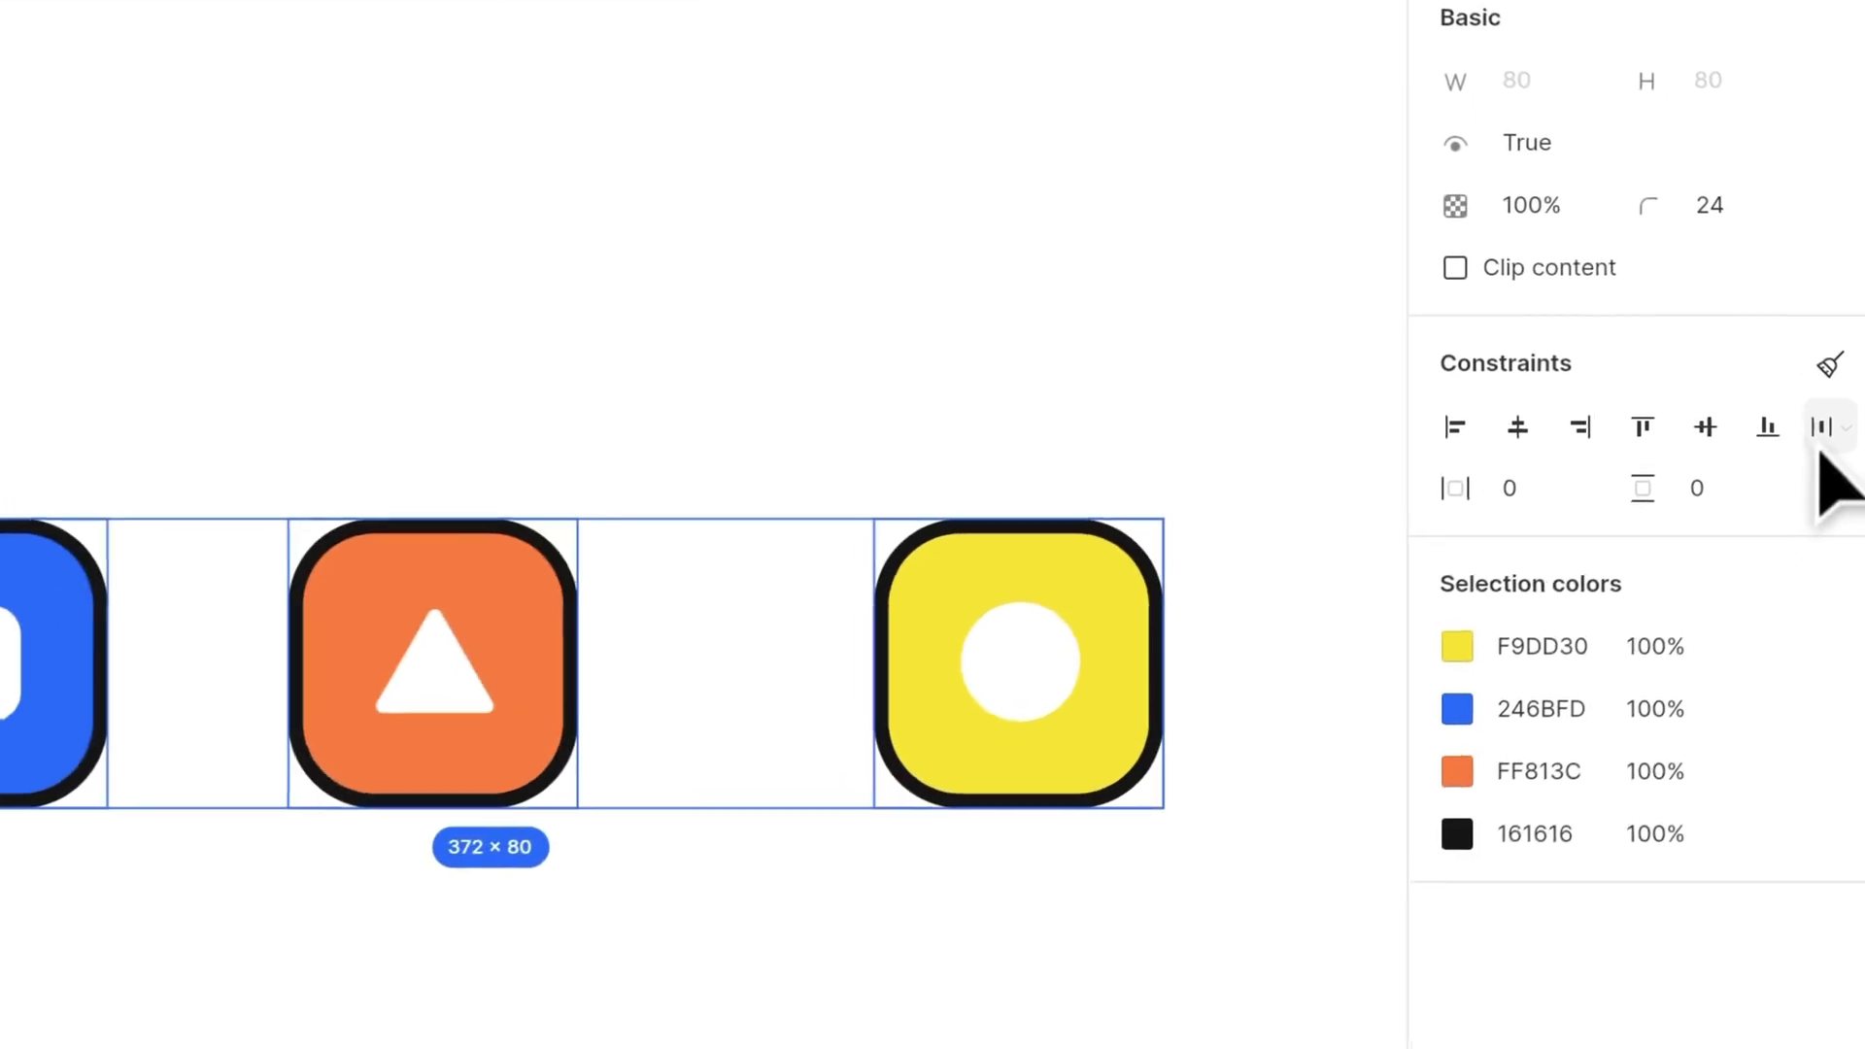
pyautogui.click(1839, 388)
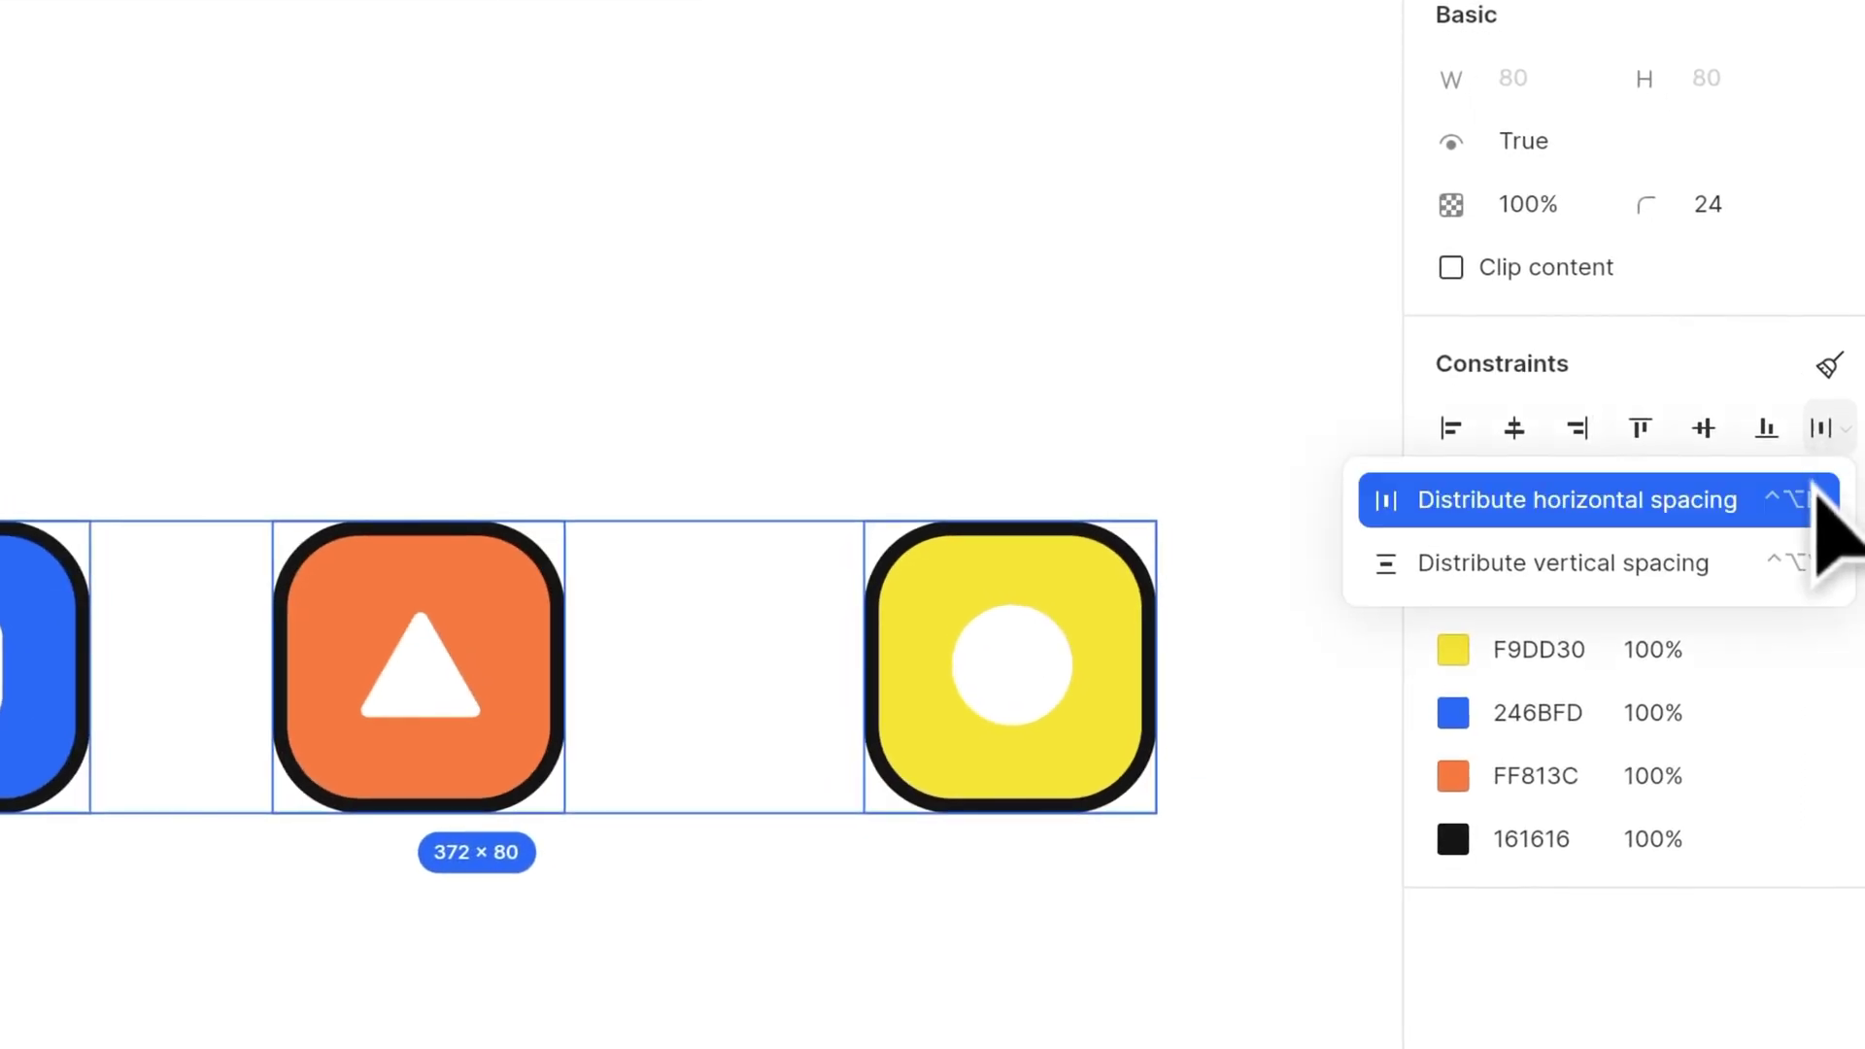
pyautogui.click(1574, 499)
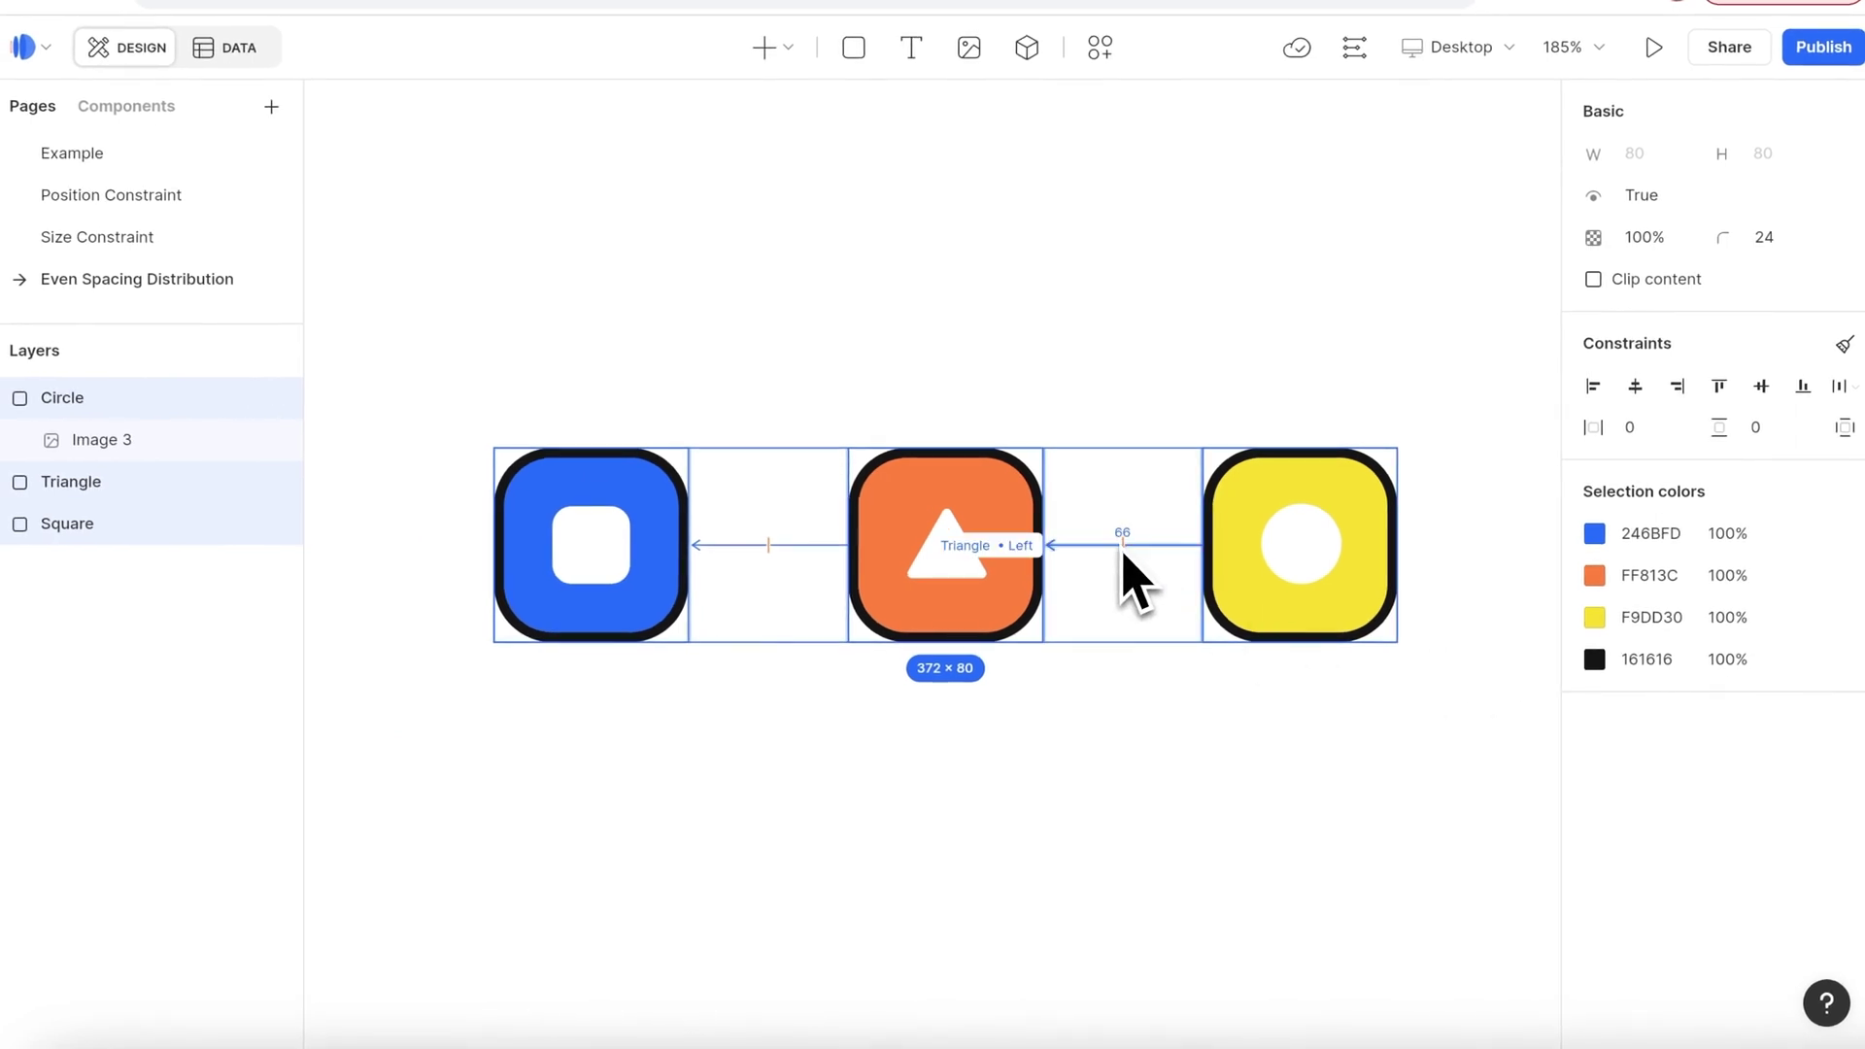
pyautogui.moveTo(1156, 545); pyautogui.dragTo(1092, 563)
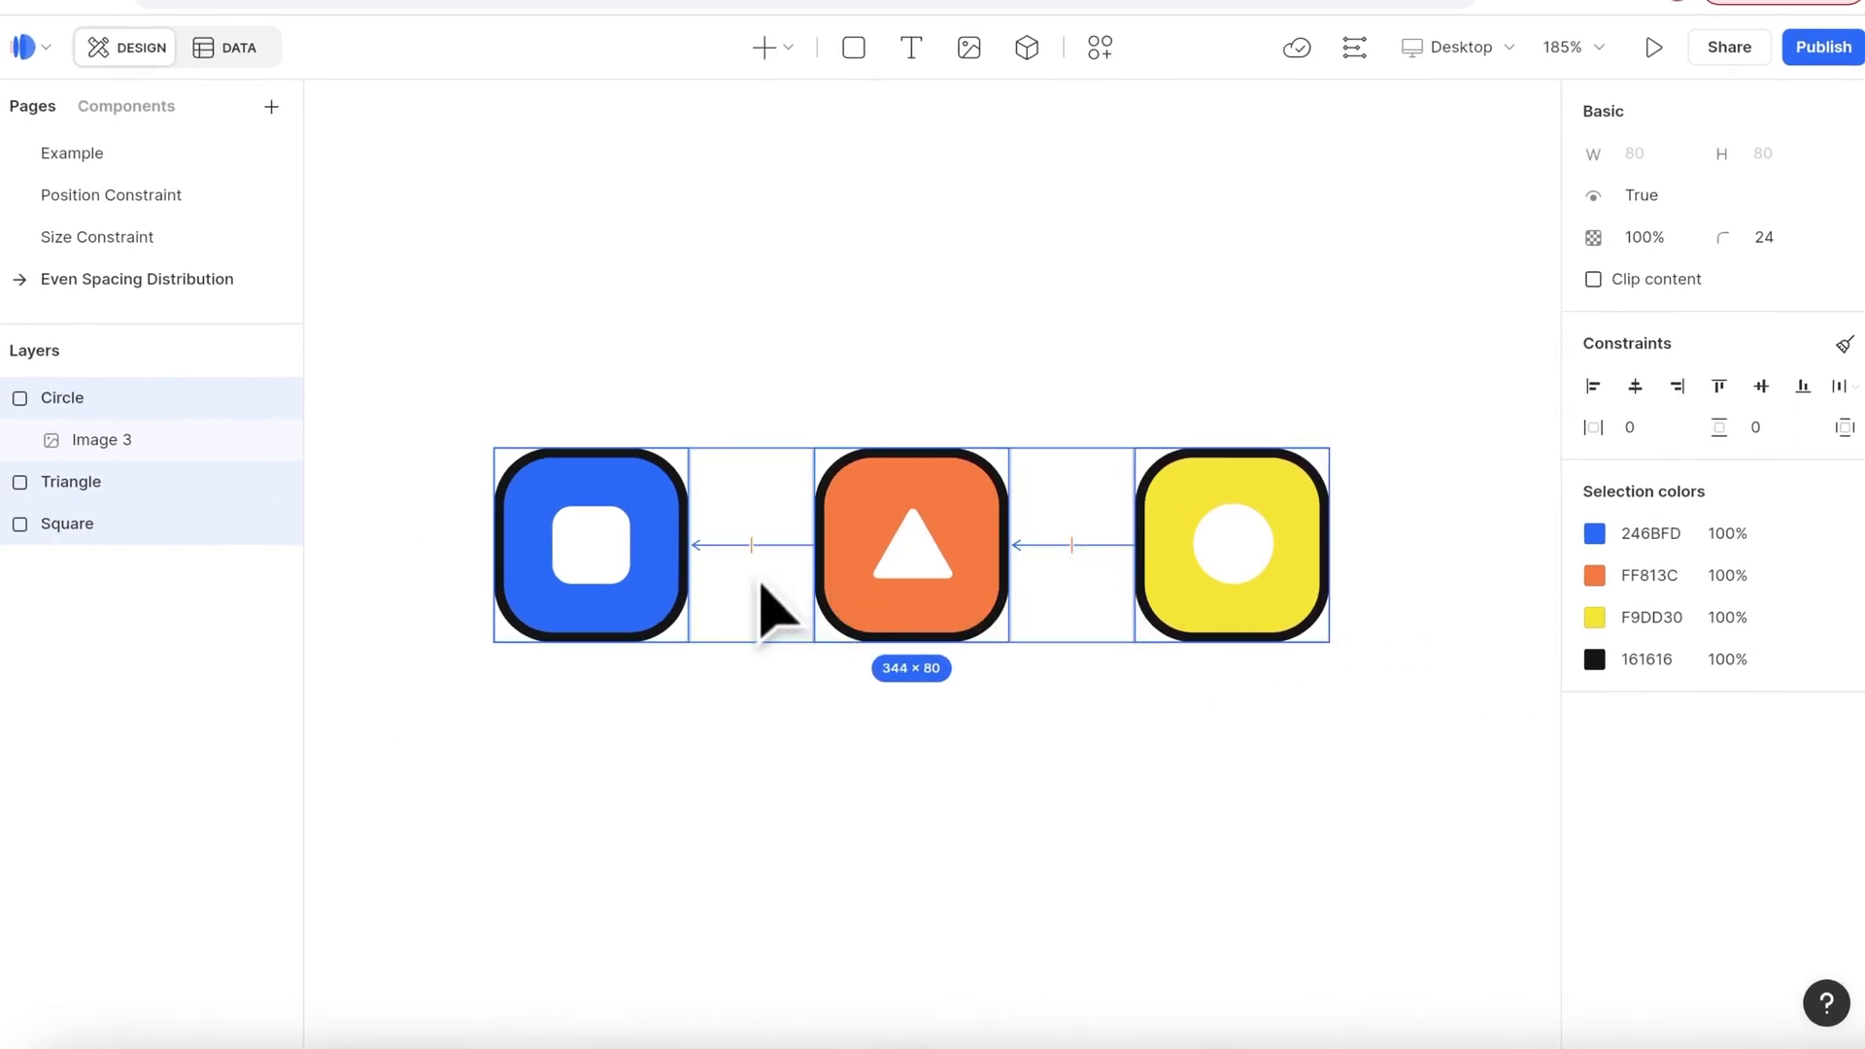
# Move the orange triangle icon further to the right.
pyautogui.click(791, 720)
pyautogui.click(887, 624)
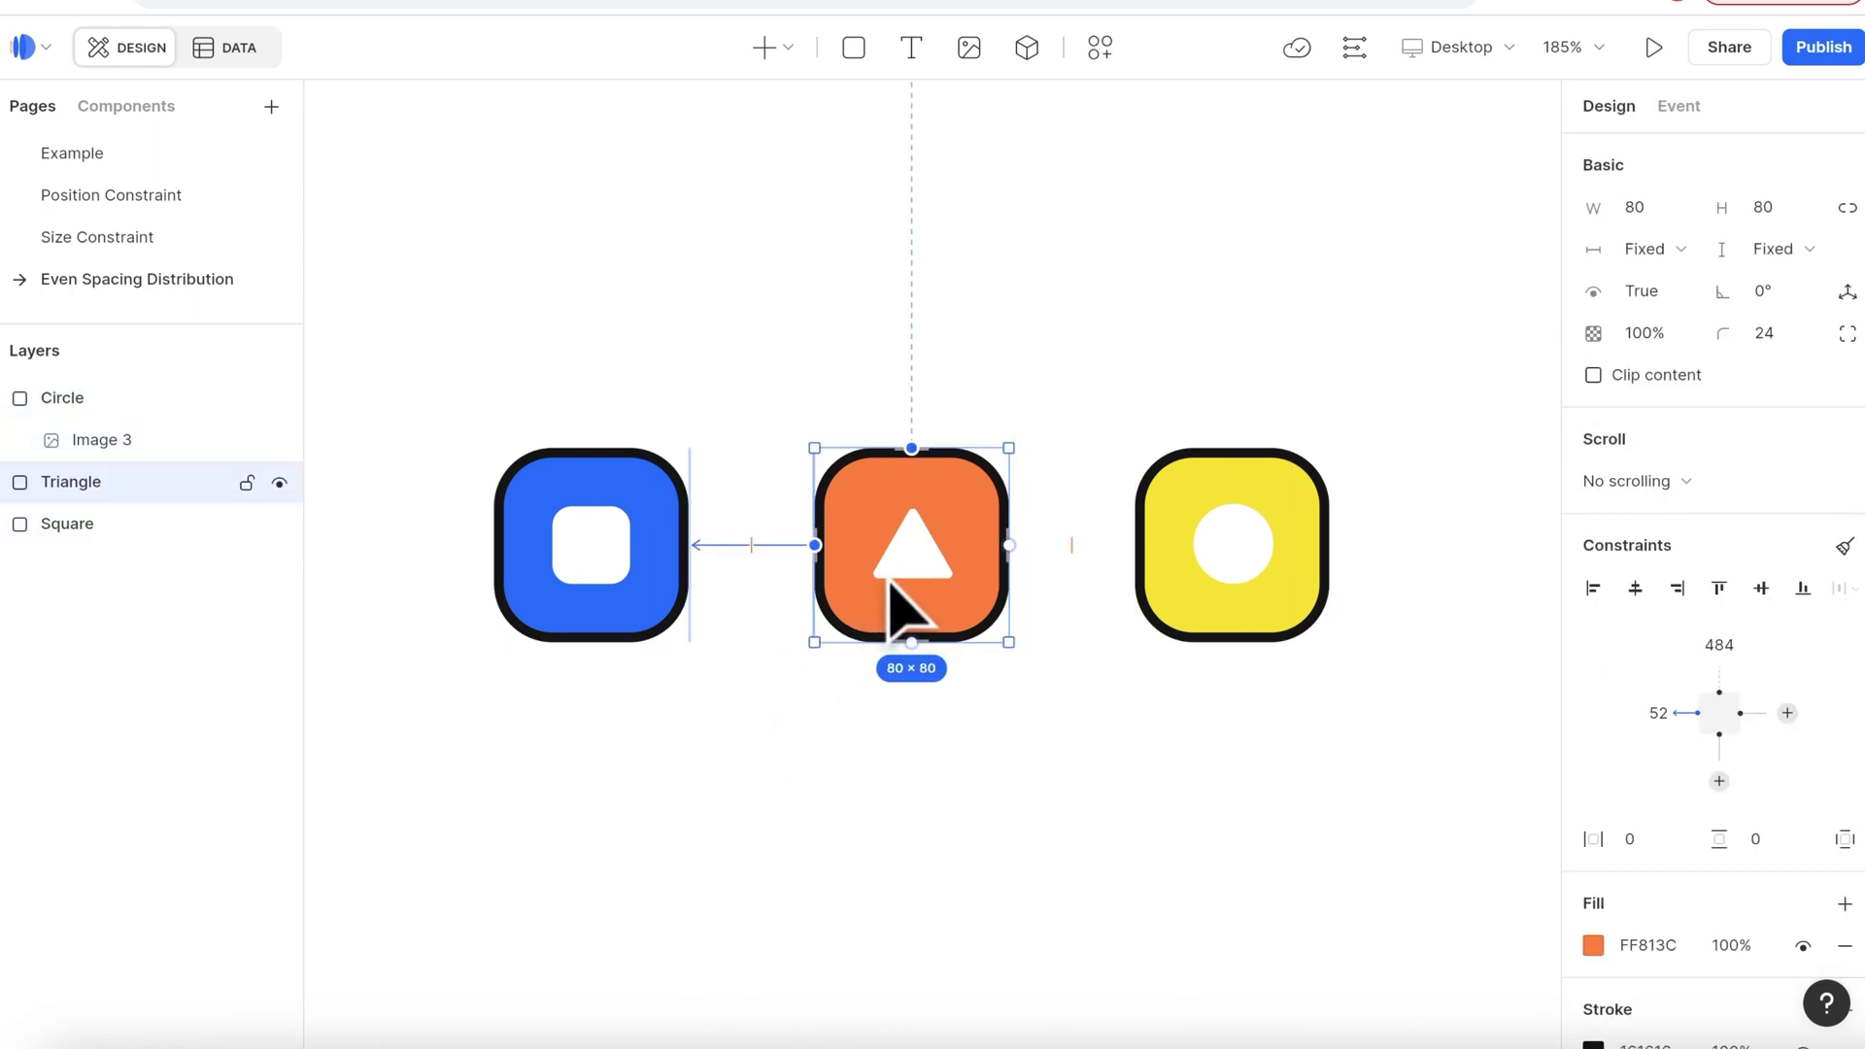
pyautogui.moveTo(903, 612); pyautogui.dragTo(981, 603)
pyautogui.moveTo(1049, 588); pyautogui.dragTo(1078, 593)
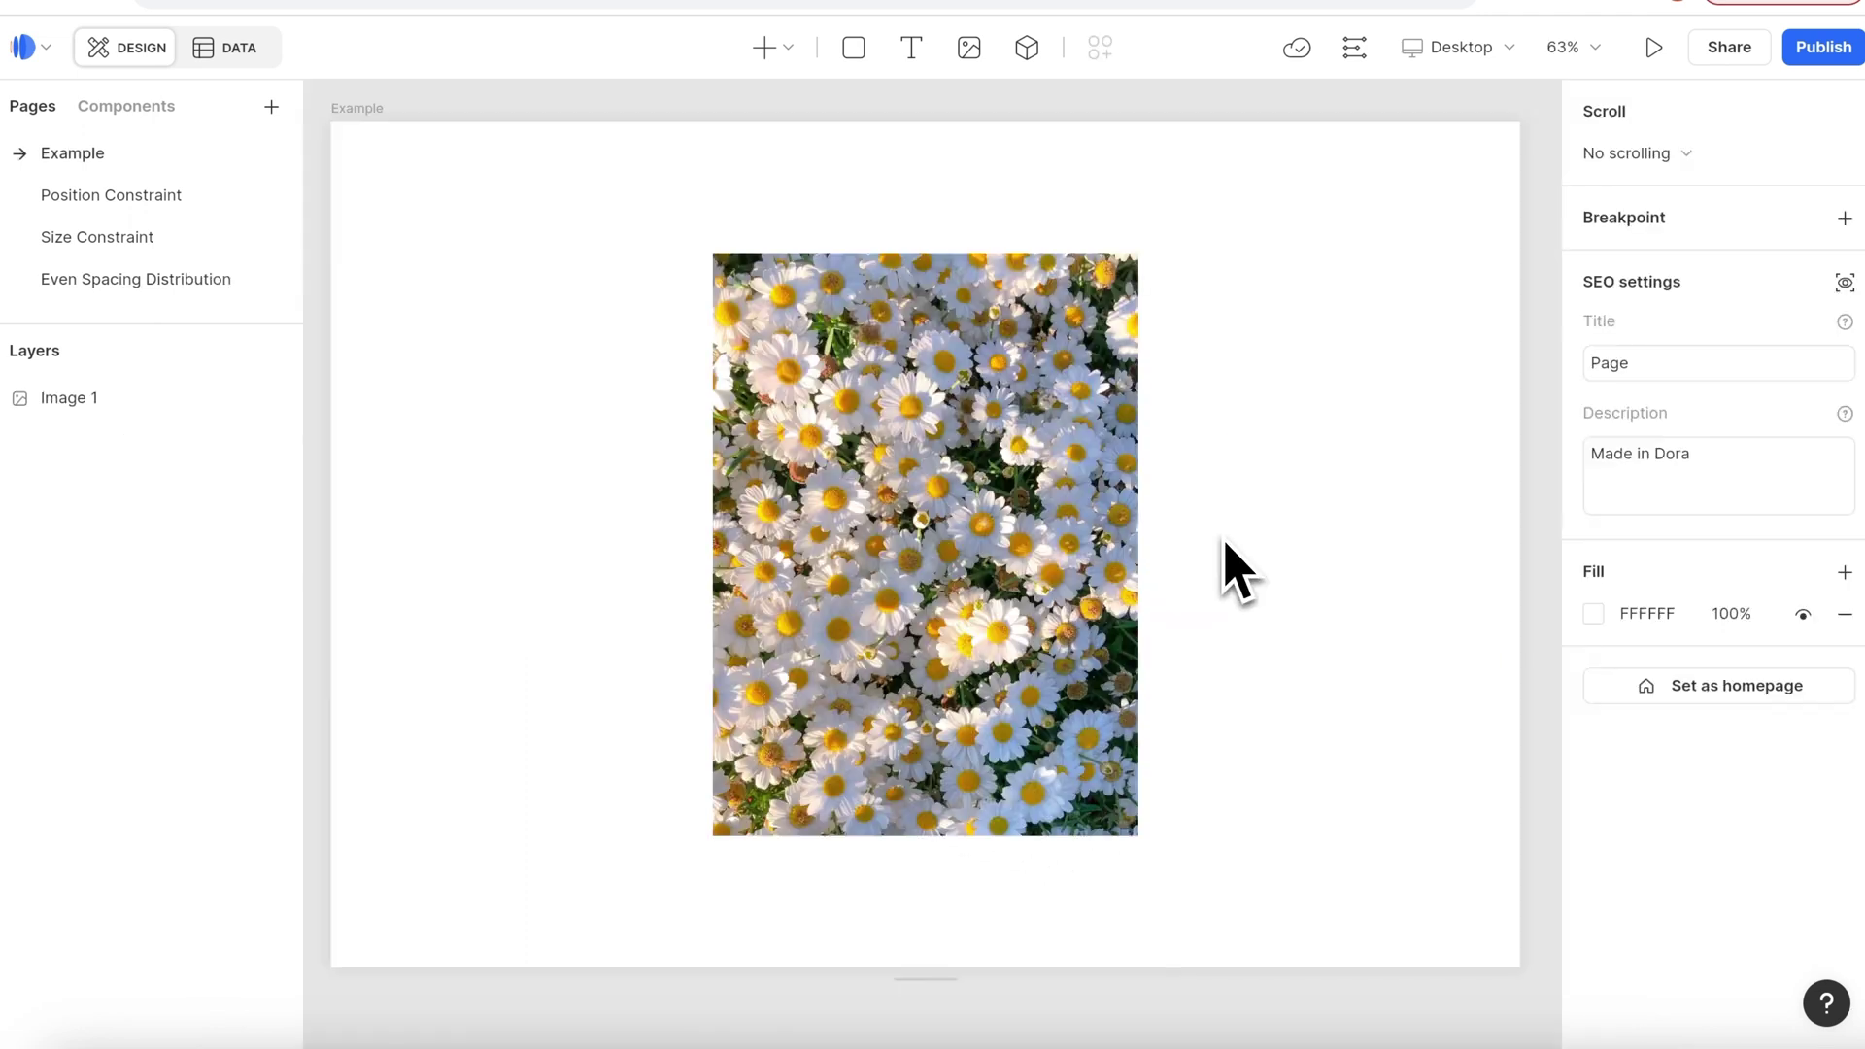
pyautogui.click(1073, 529)
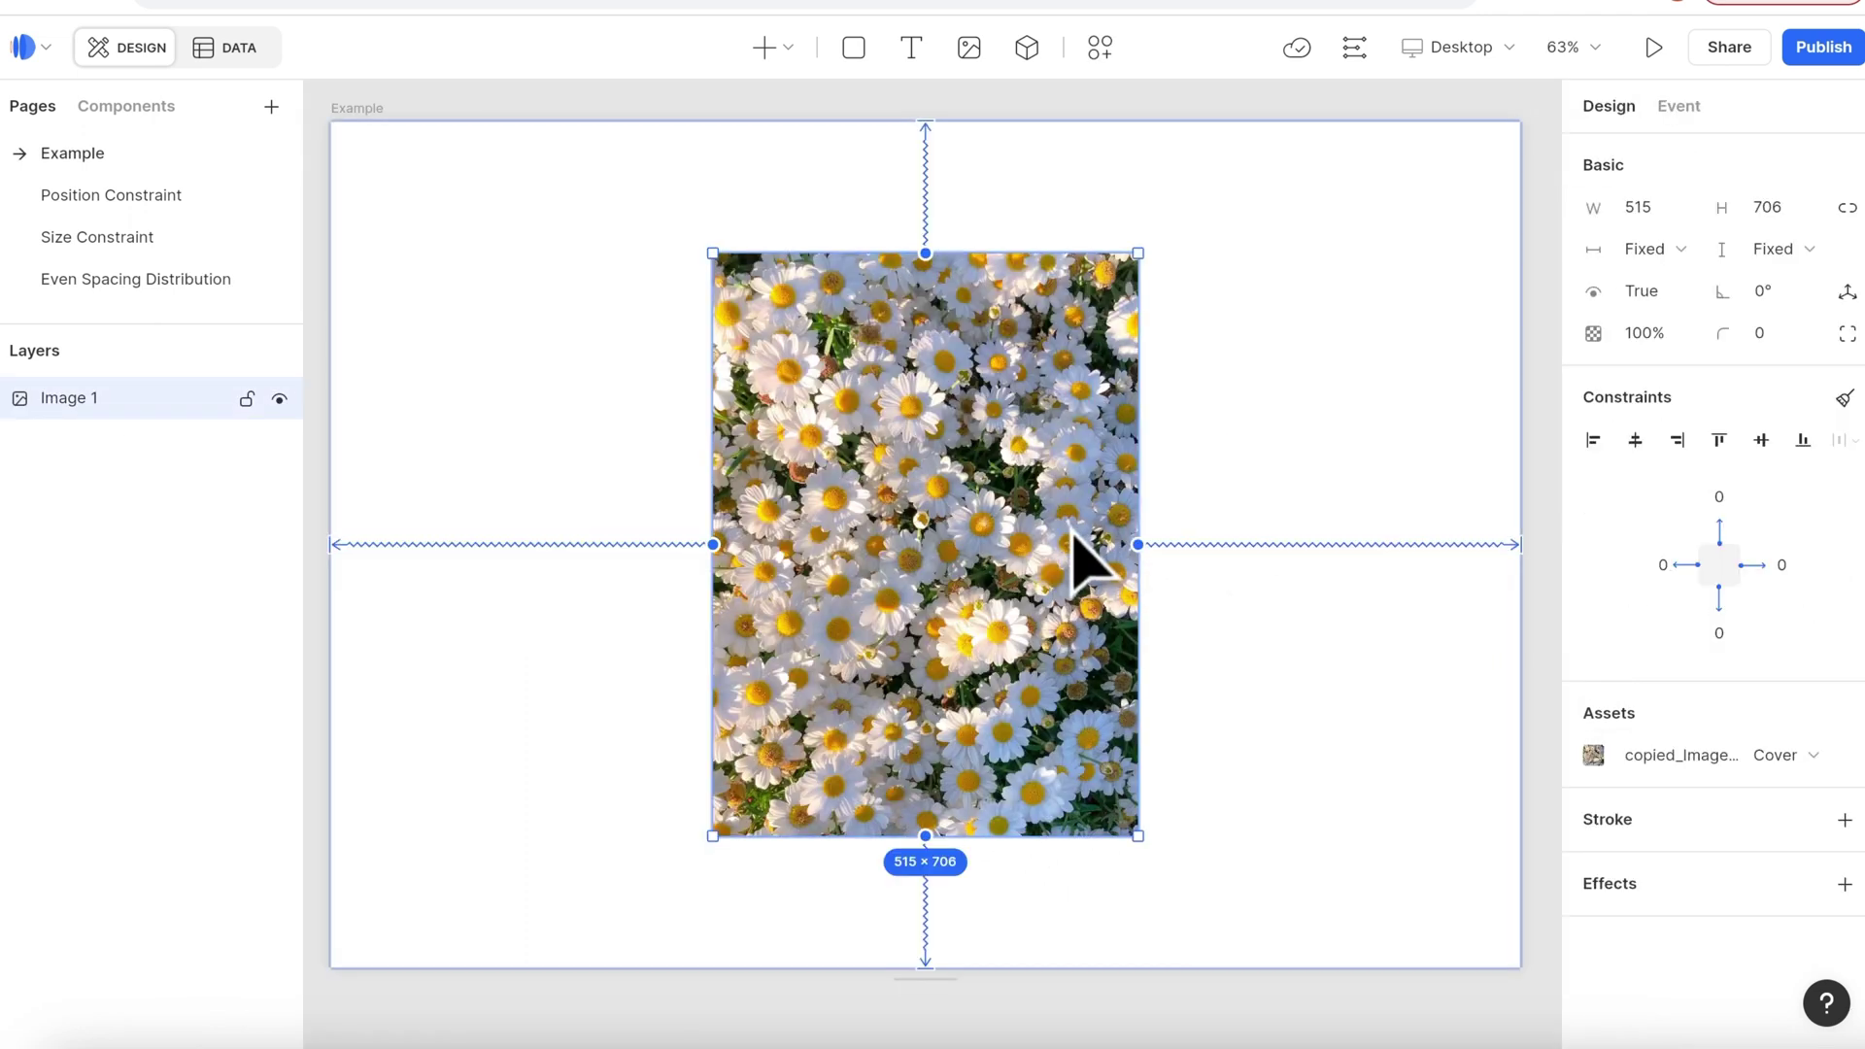